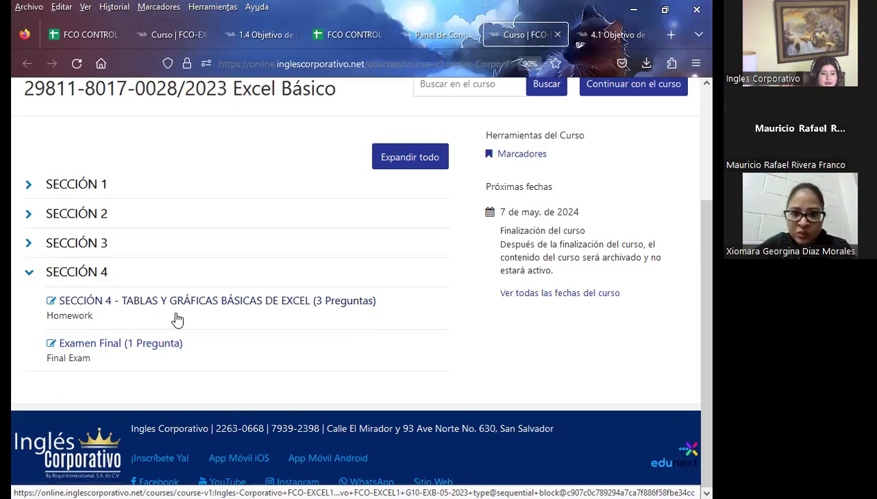
Step: Open 'Examen Final (1 Pregunta)' in a new tab and scroll through the Sección 4 exam page
middle_click(97, 352)
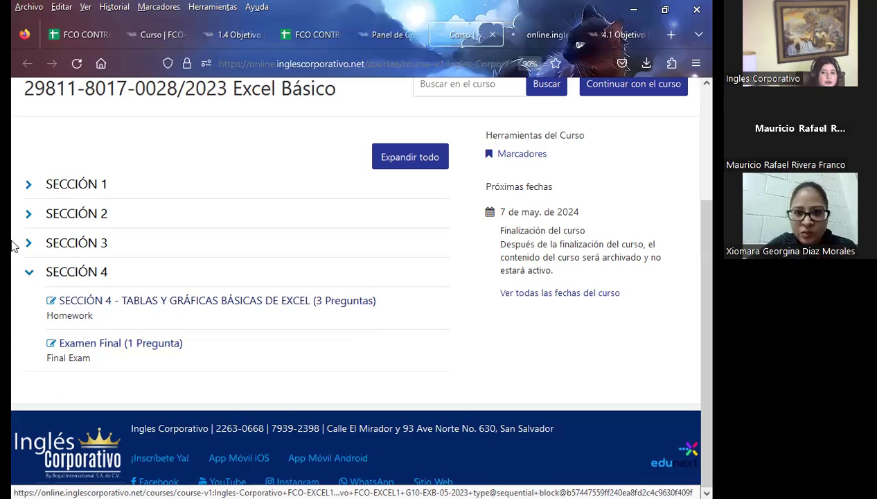
click(543, 42)
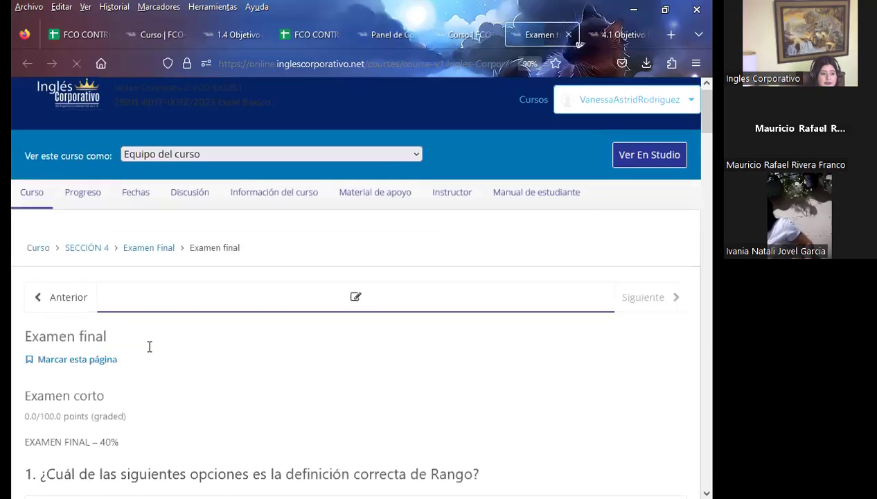
scroll(29, 317, down, 2)
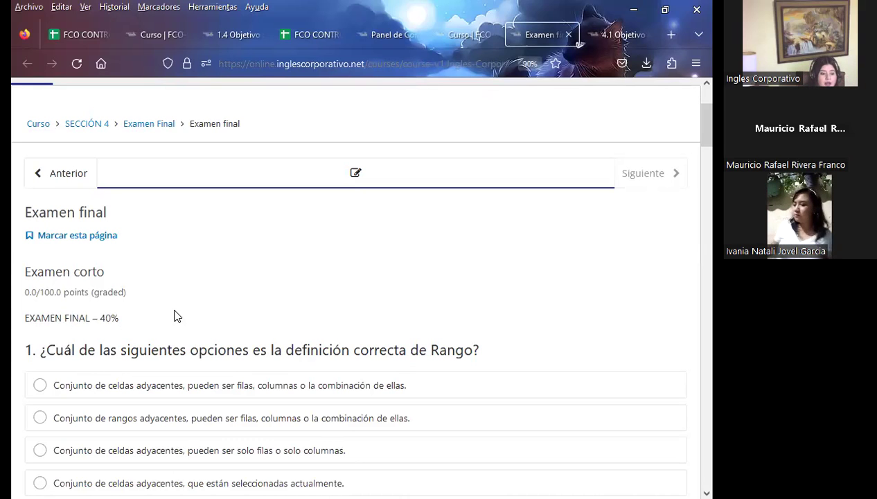
scroll(151, 320, up, 3)
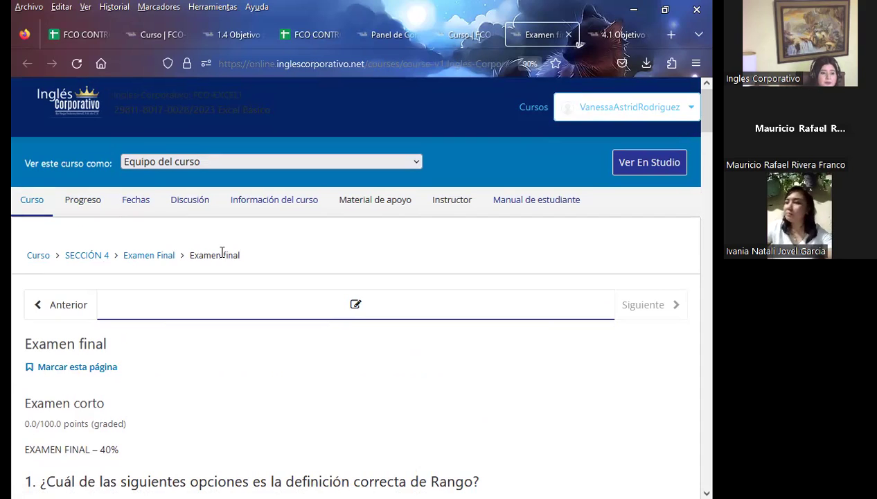
scroll(221, 252, down, 3)
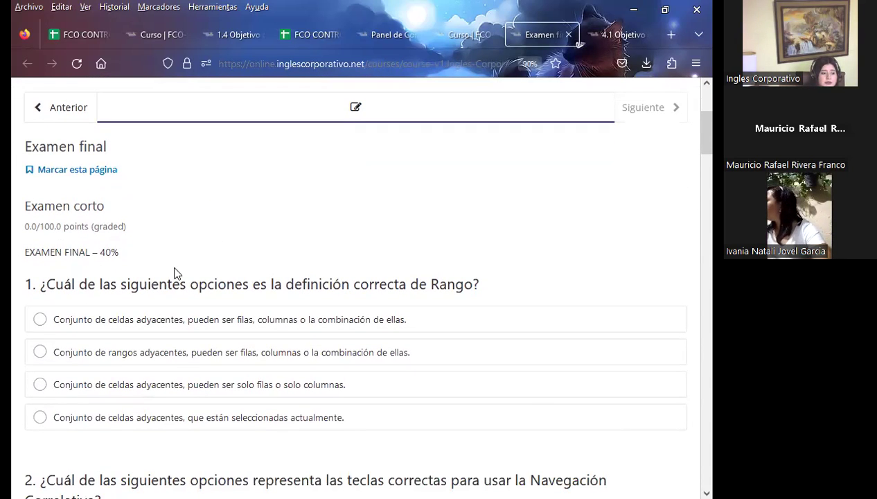
scroll(194, 269, down, 1)
scroll(202, 267, down, 2)
scroll(205, 272, down, 3)
scroll(261, 299, down, 3)
scroll(264, 322, down, 2)
scroll(265, 320, down, 4)
scroll(264, 320, down, 4)
scroll(265, 320, down, 3)
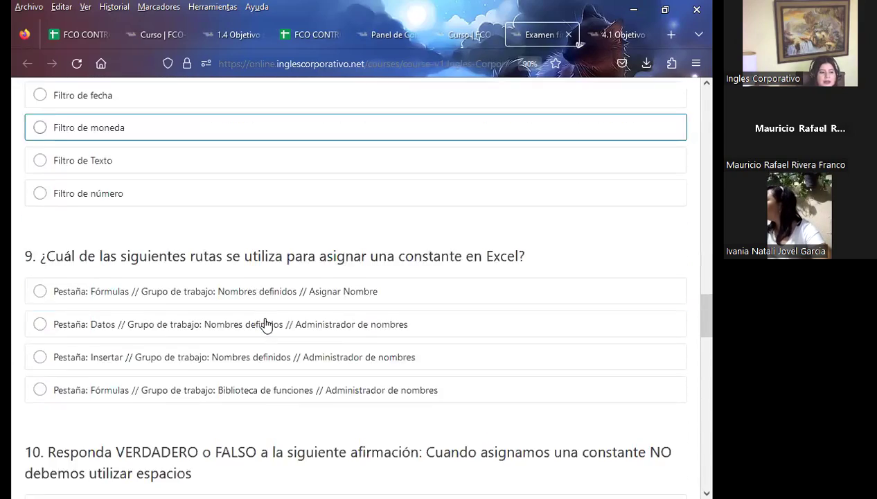
scroll(264, 320, down, 3)
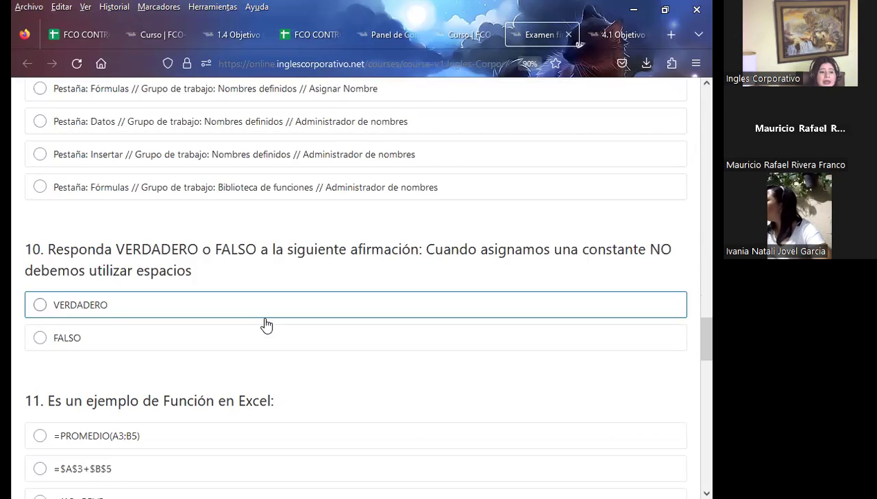
scroll(267, 325, down, 1)
scroll(267, 324, down, 3)
scroll(266, 325, down, 3)
scroll(266, 324, down, 4)
scroll(265, 322, down, 4)
scroll(264, 323, up, 1)
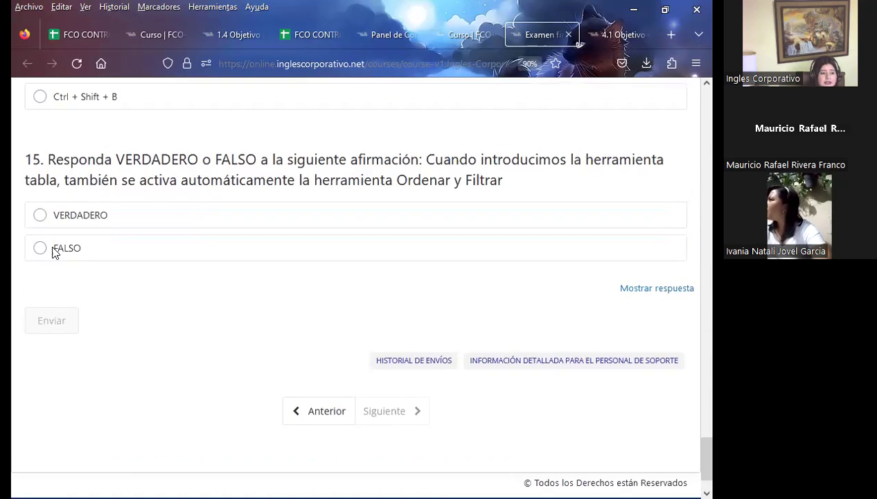
scroll(243, 307, up, 5)
scroll(244, 307, up, 8)
scroll(244, 307, up, 5)
scroll(244, 306, up, 5)
scroll(244, 307, up, 4)
scroll(182, 287, up, 4)
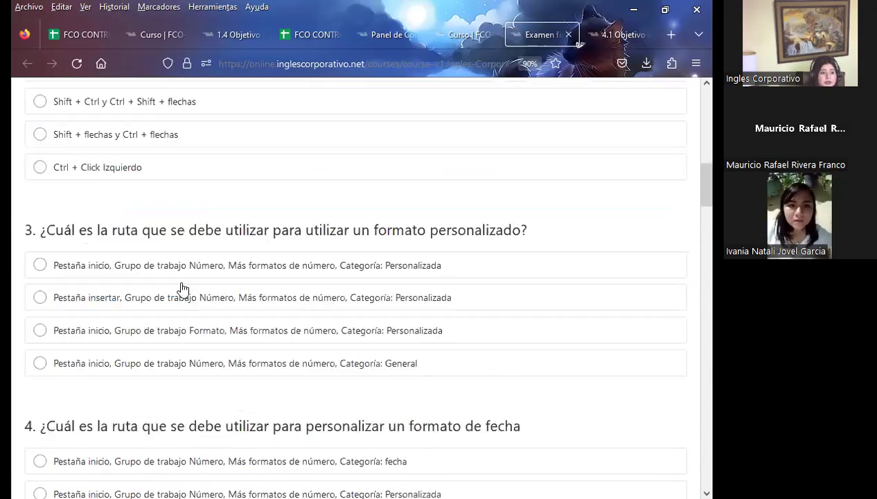
scroll(82, 276, up, 5)
scroll(82, 276, up, 4)
scroll(82, 276, up, 6)
scroll(75, 369, down, 2)
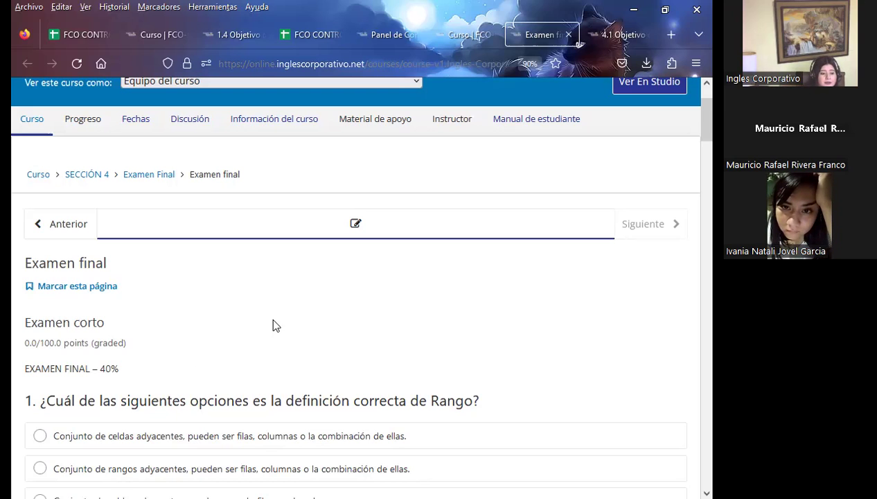
Step: Scroll up and down through the Examen final page
scroll(273, 320, down, 3)
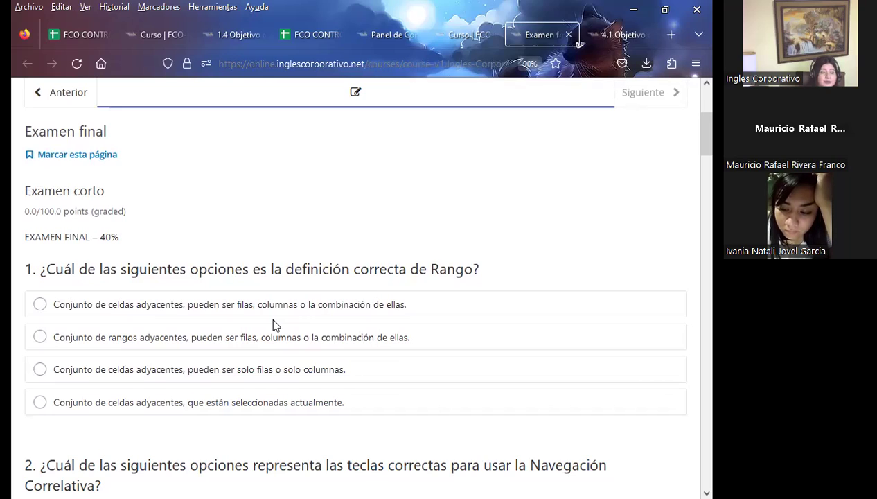
scroll(292, 311, up, 3)
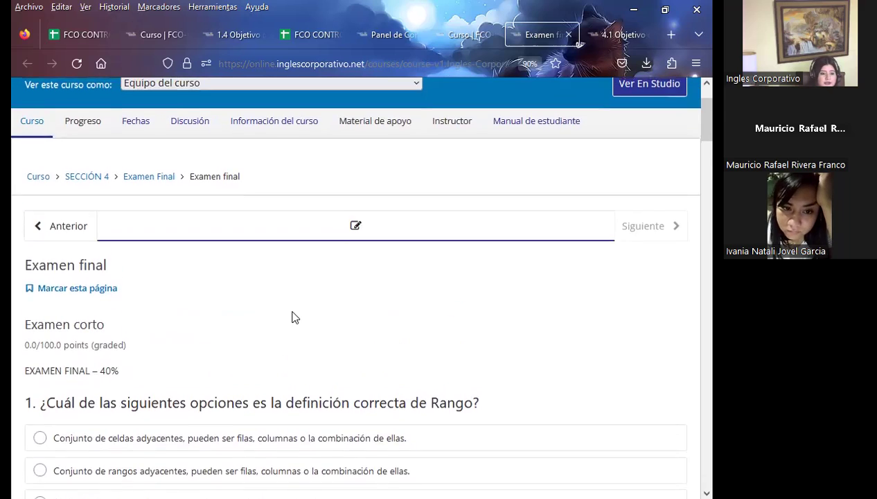
scroll(292, 318, up, 2)
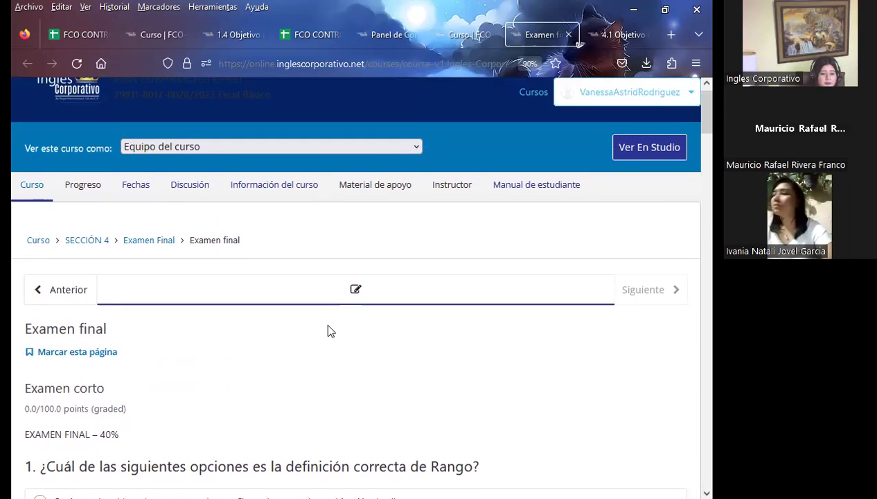
scroll(328, 330, down, 2)
scroll(329, 326, up, 2)
click(616, 34)
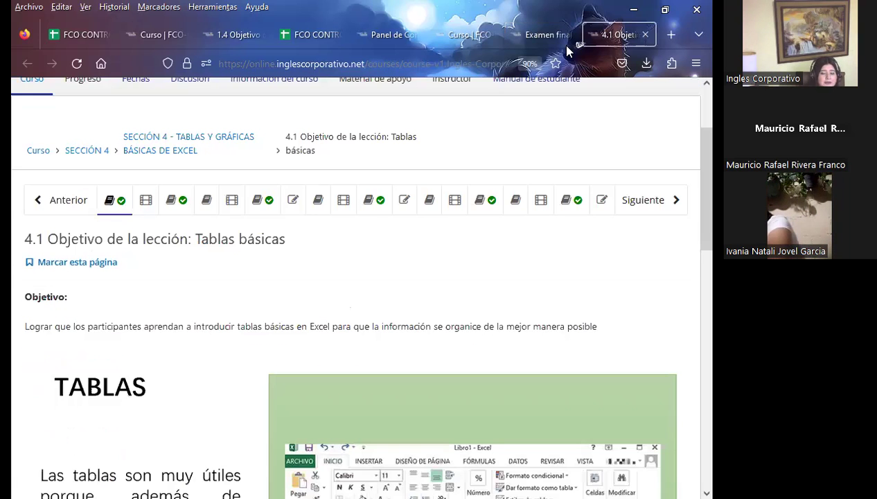
scroll(190, 294, down, 2)
scroll(186, 311, down, 2)
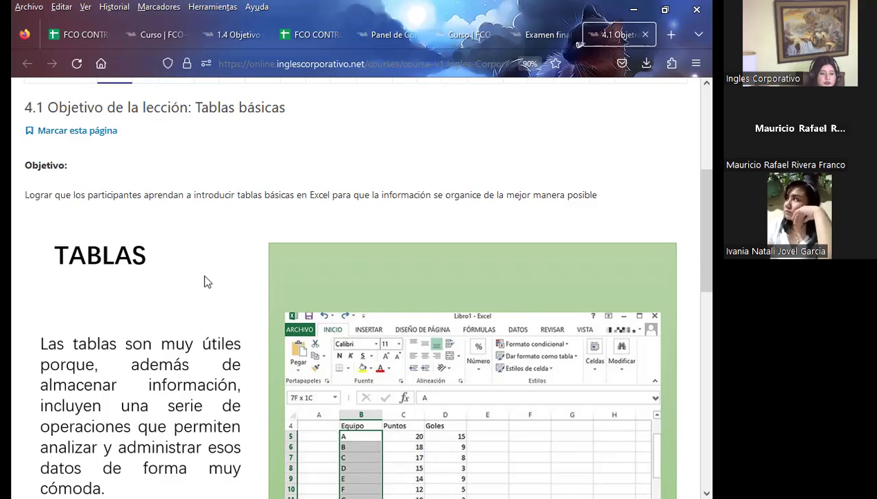
Step: Scroll through the 4.1 Tablas básicas lesson page
scroll(219, 299, up, 1)
scroll(280, 349, up, 3)
scroll(274, 348, down, 3)
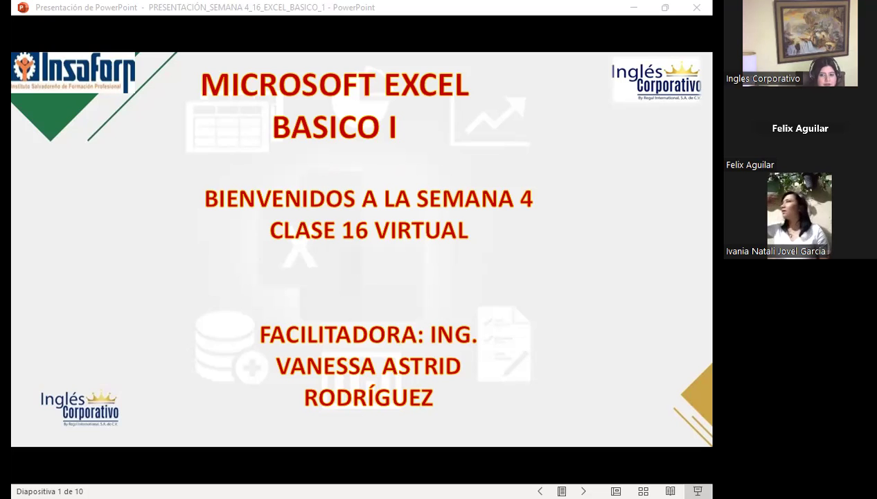
Step: Advance the Excel Básico I slideshow past SESIÓN: 16 to the AGENDA slide 3
click(608, 52)
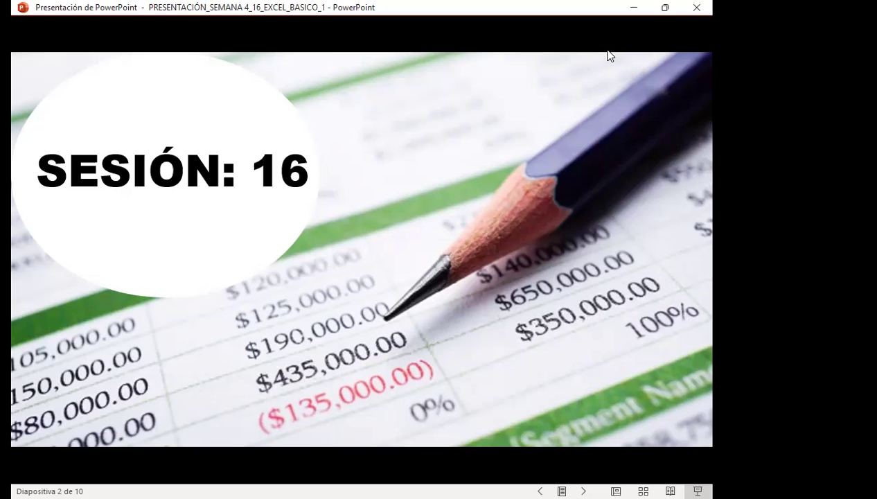
key(Right)
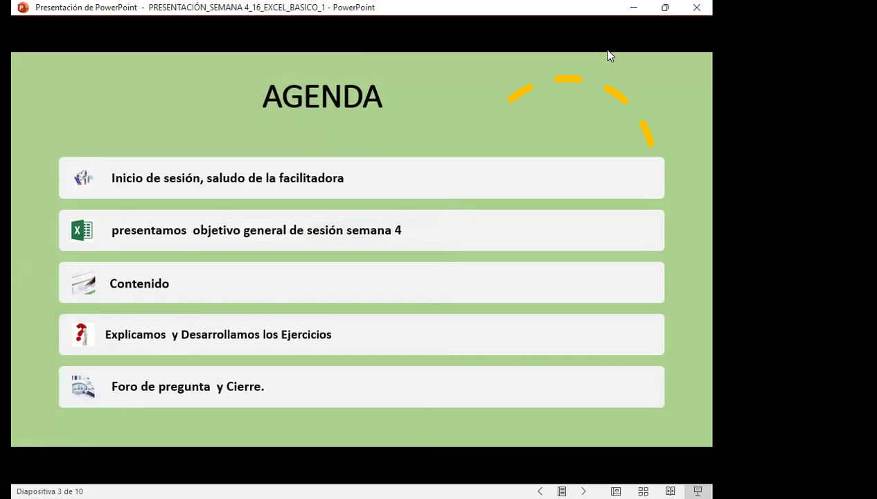
Step: Advance the slideshow to slide 4, Objetivo General de la Sesión
click(609, 55)
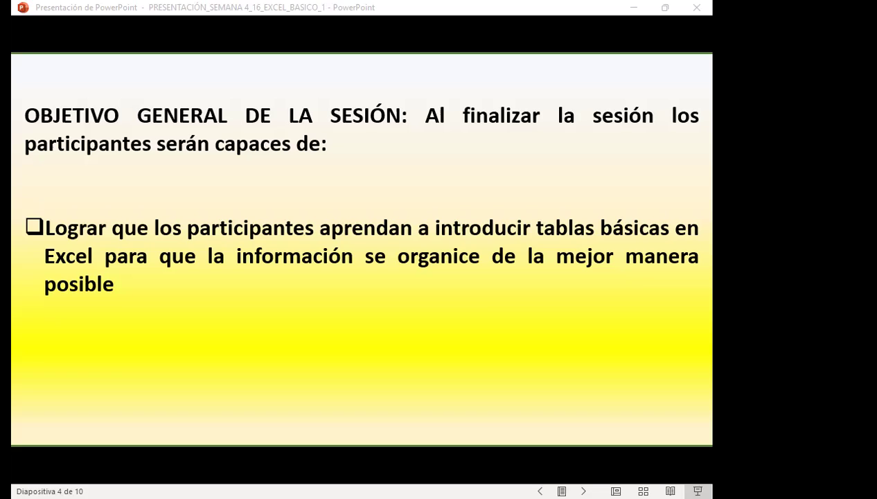
Step: Advance the slideshow to slide 5, 'QUE ES UNA TABLA EN EXCEL', without using the slide menu
right_click(201, 423)
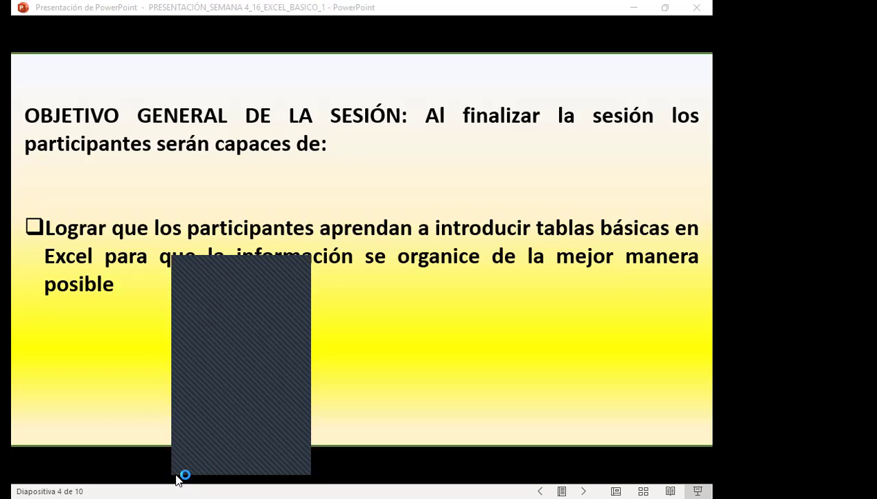
key(Escape)
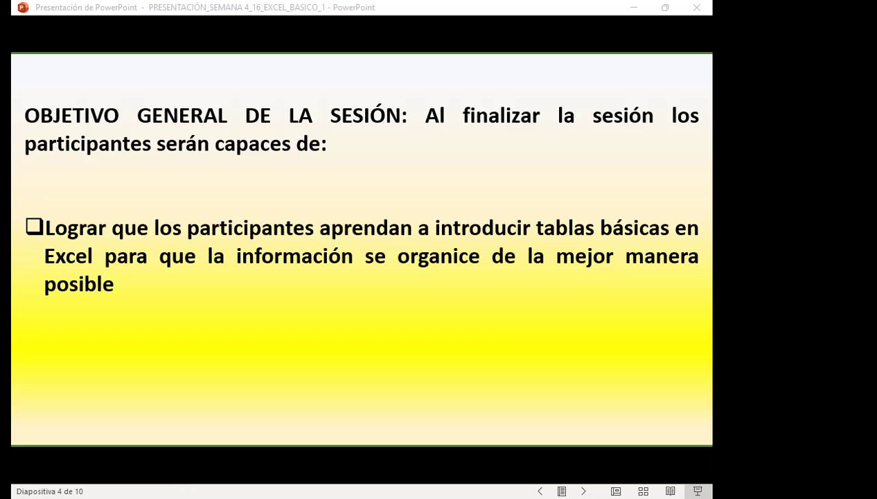
click(489, 307)
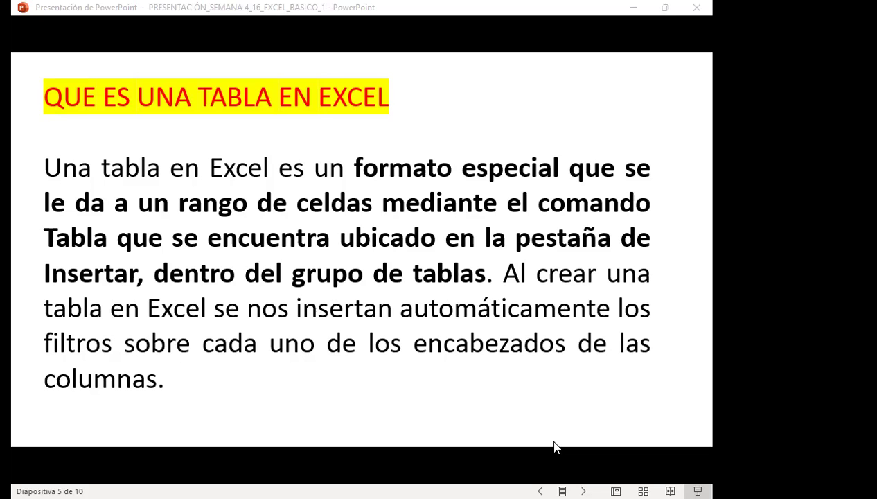
Step: Advance to slide 6 on formatting Excel tables, then switch to the Excel workbook
click(599, 375)
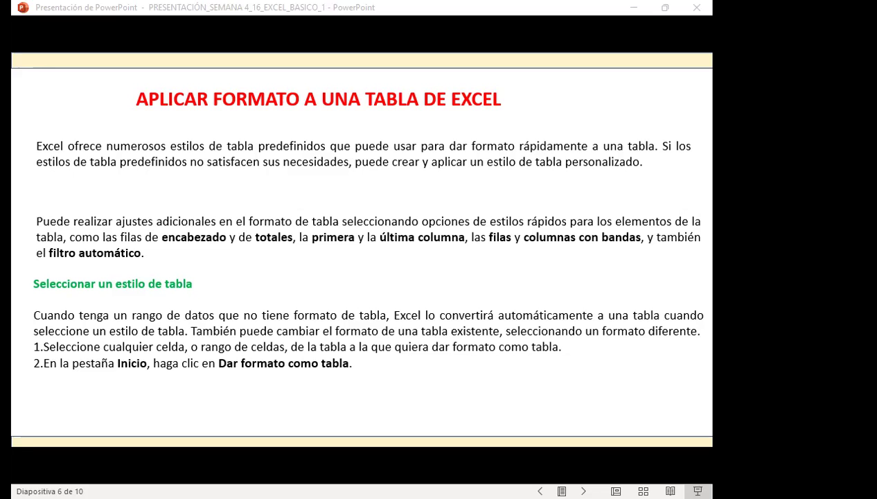
key(alt+Tab)
Step: Point out TABLAS agency costs: 150,000 excursion, 245,000 diving equipment, 100,000 driver, 110,000 hotel
click(104, 473)
click(189, 300)
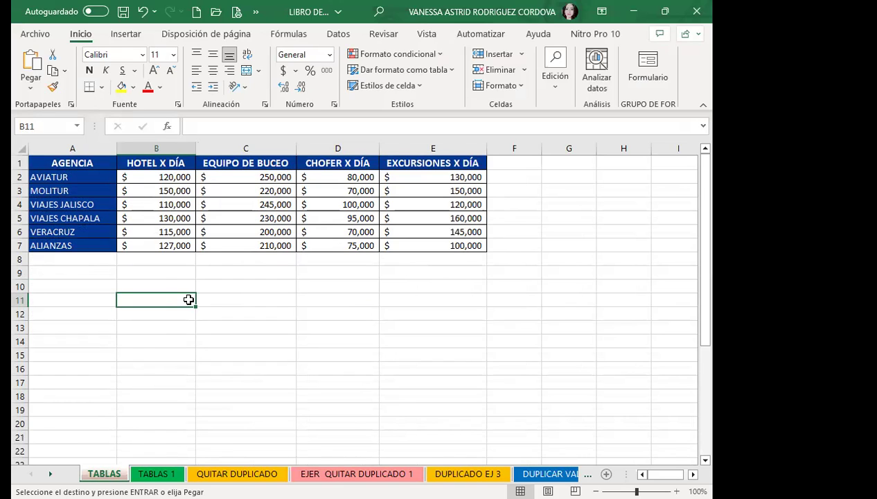
click(422, 189)
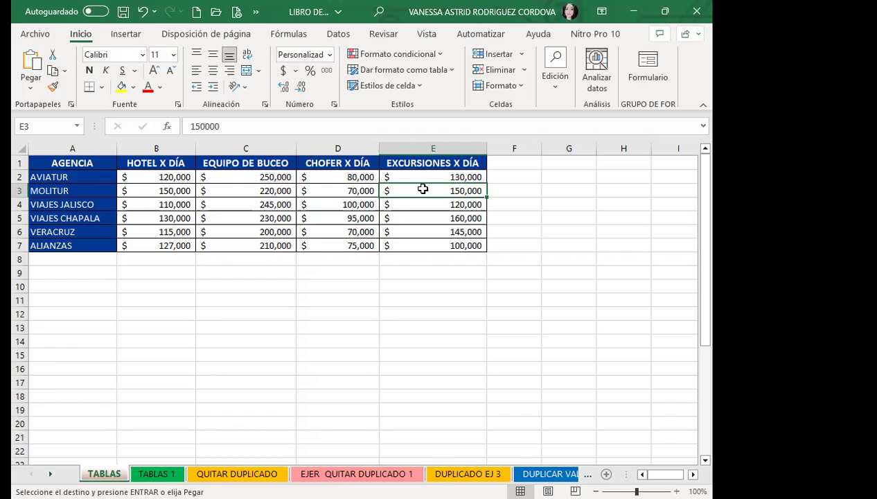
click(245, 205)
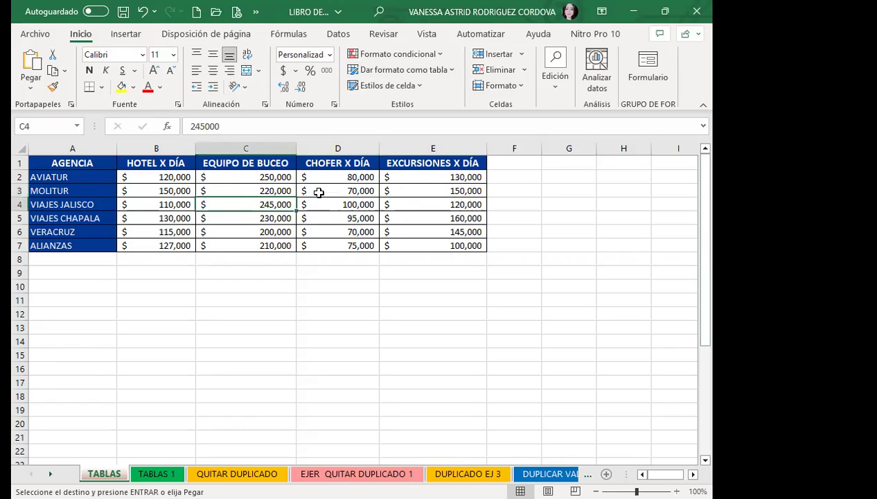
click(299, 202)
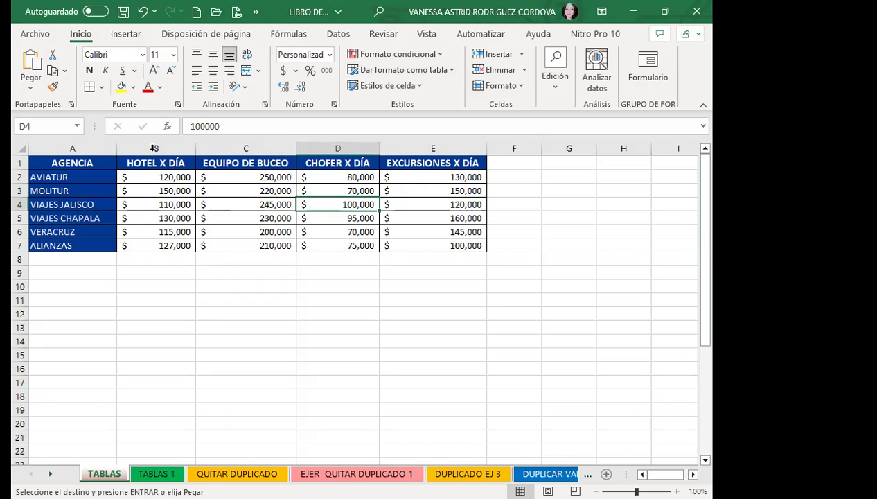
click(88, 241)
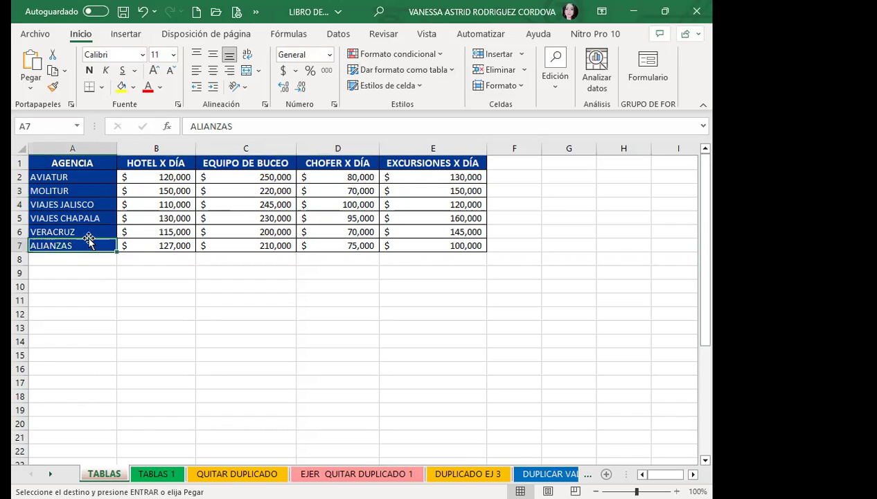
click(153, 205)
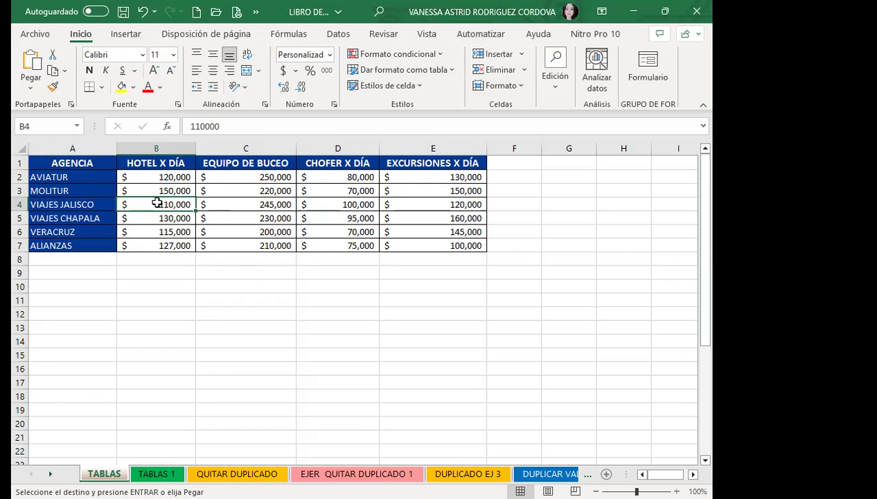
click(223, 206)
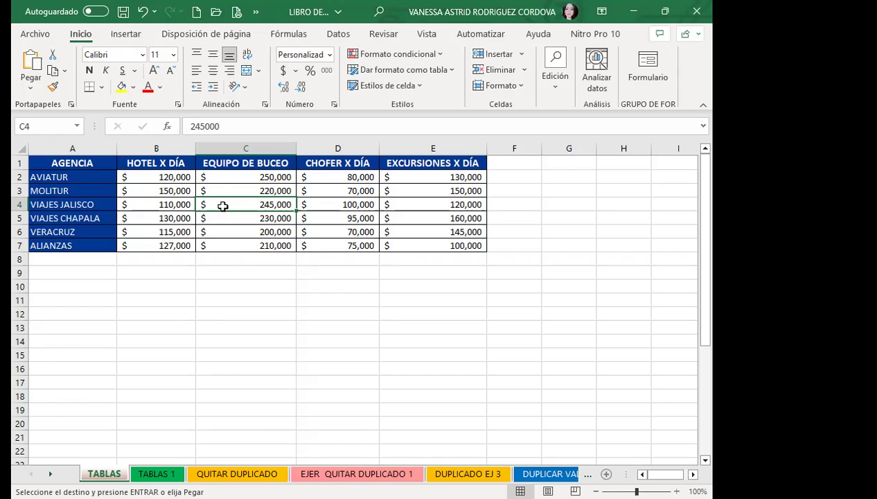
Step: Show the Insertar tab's Tablas dropdown with Tabla dinámica, Tablas dinámicas recomendadas and Tabla
click(127, 34)
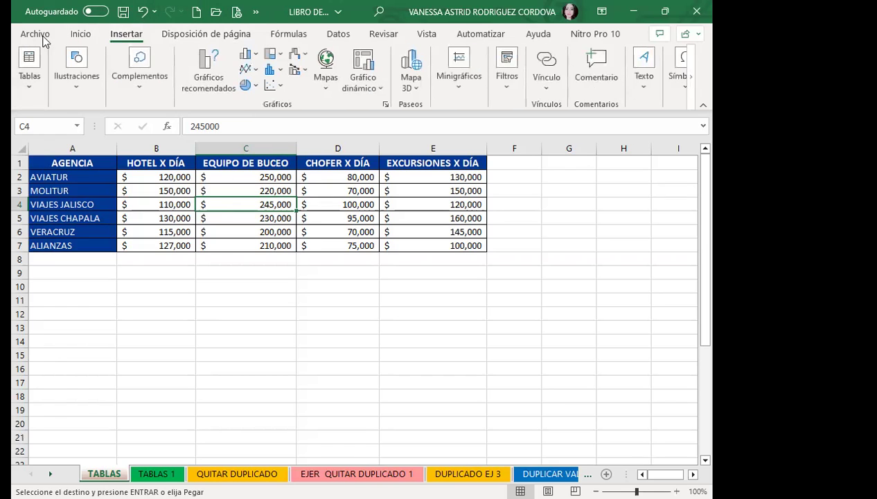
click(30, 87)
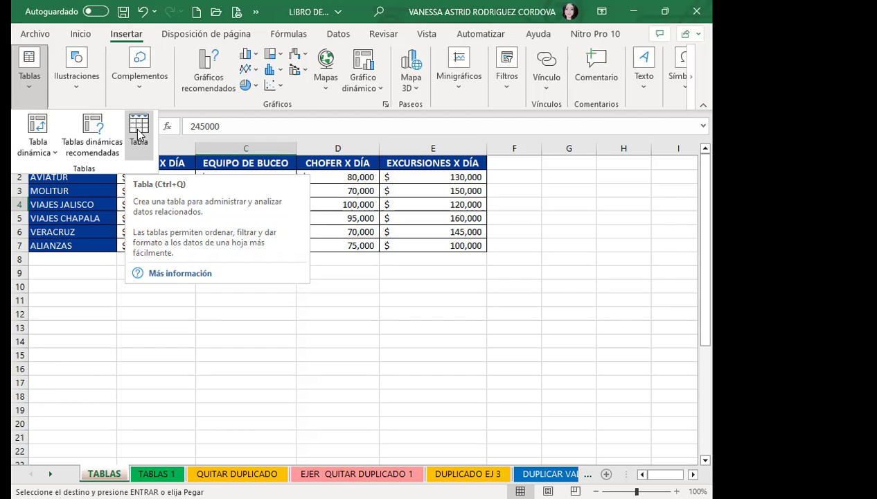
Step: Close the Tablas dropdown without inserting anything
click(128, 36)
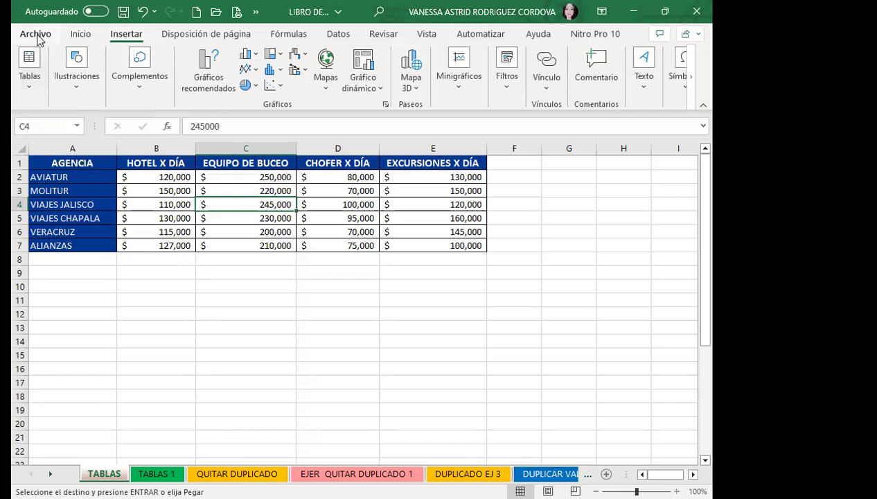
click(26, 91)
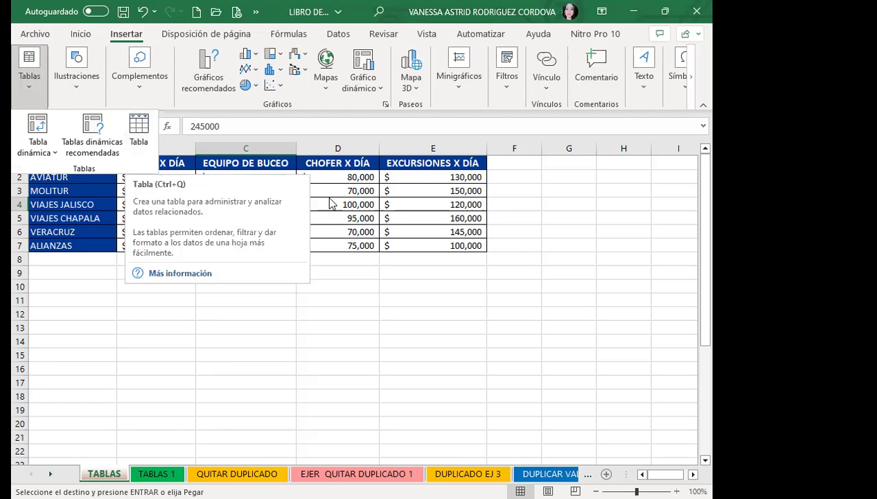
click(353, 206)
Step: Select the A1:E7 agency data, then move through cells F4 and C8 back to C4
mouse_move(81, 163)
mouse_down()
mouse_move(414, 237)
mouse_move(418, 255)
mouse_up()
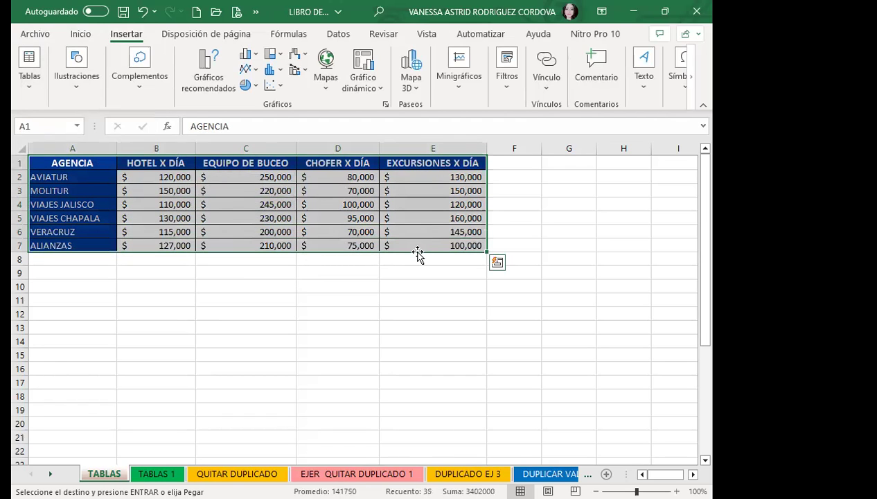
click(260, 202)
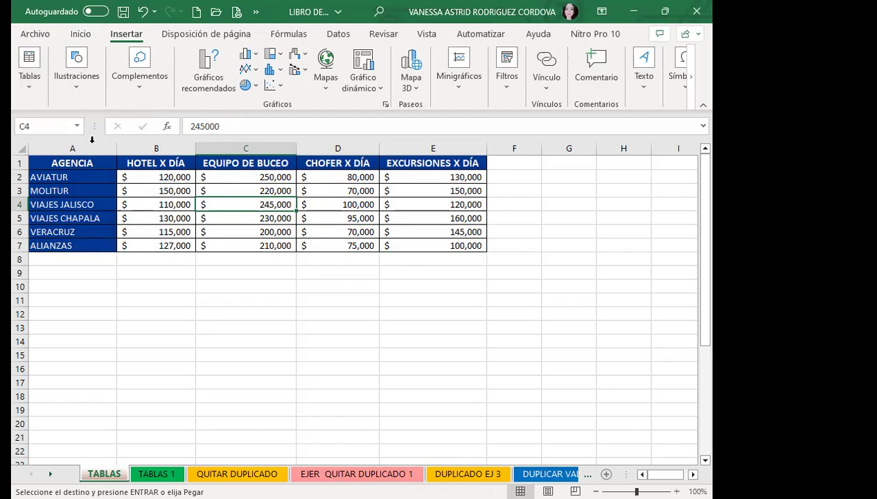
click(500, 203)
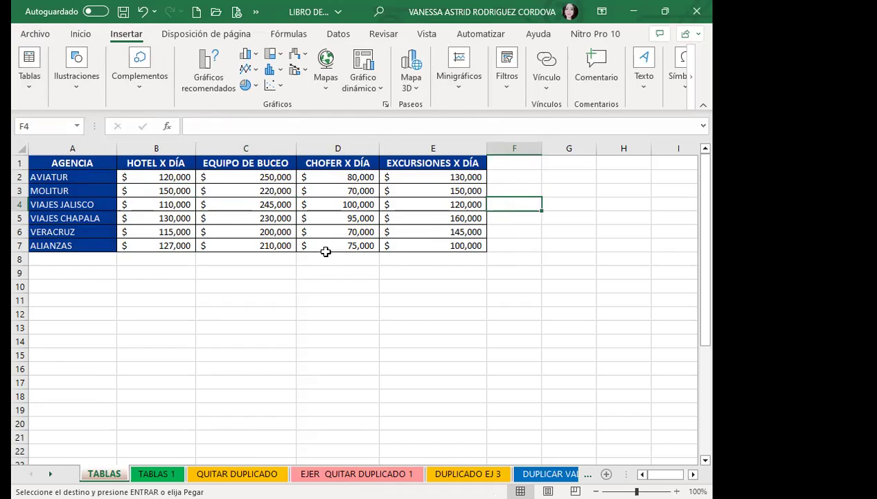
click(246, 263)
click(245, 207)
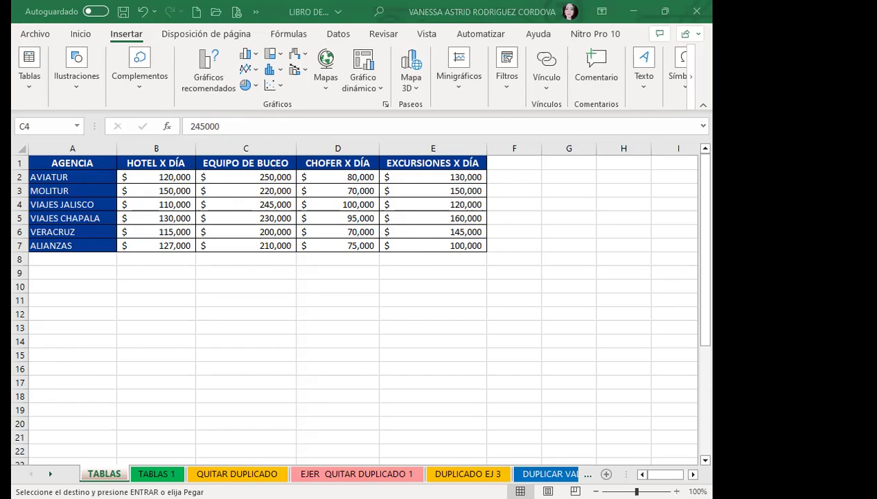
click(229, 203)
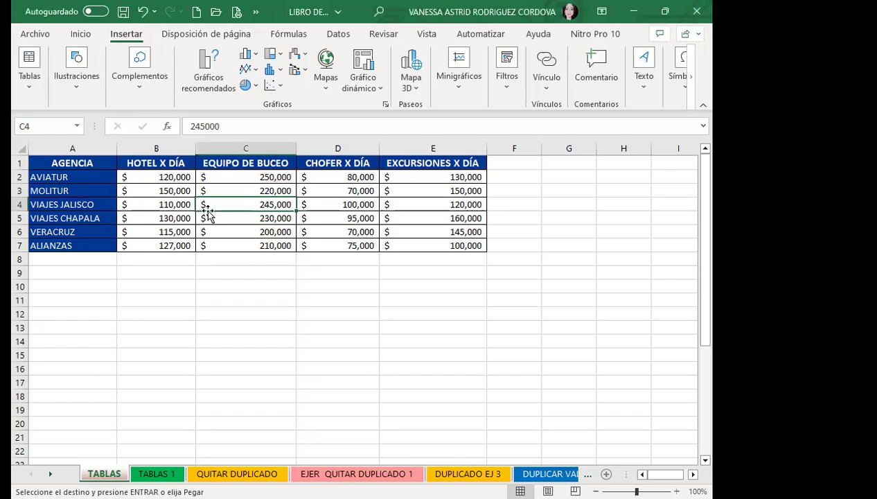
Step: Open Crear tabla for the agency data range $A$1:$E$7, with headers checked
click(24, 95)
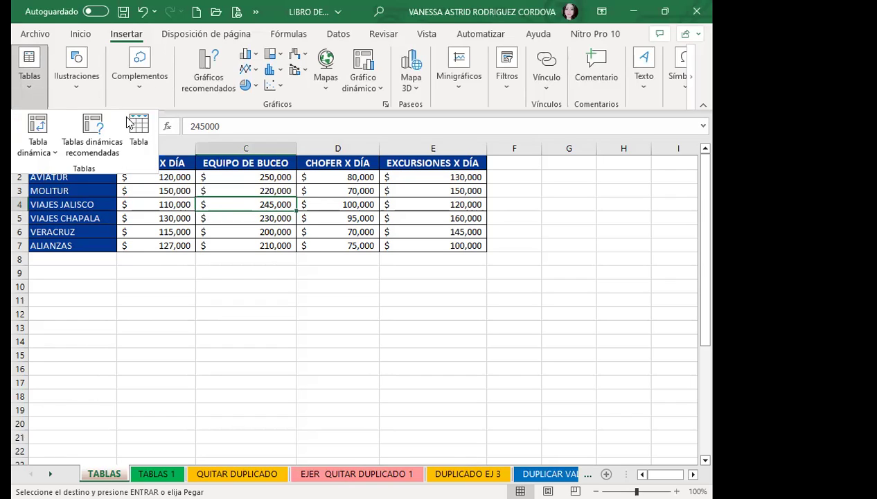
click(136, 129)
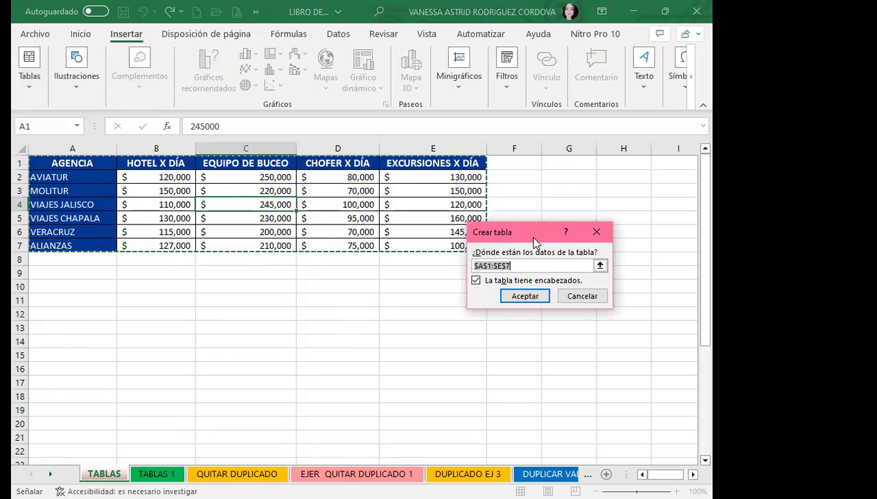
drag(529, 240, 373, 270)
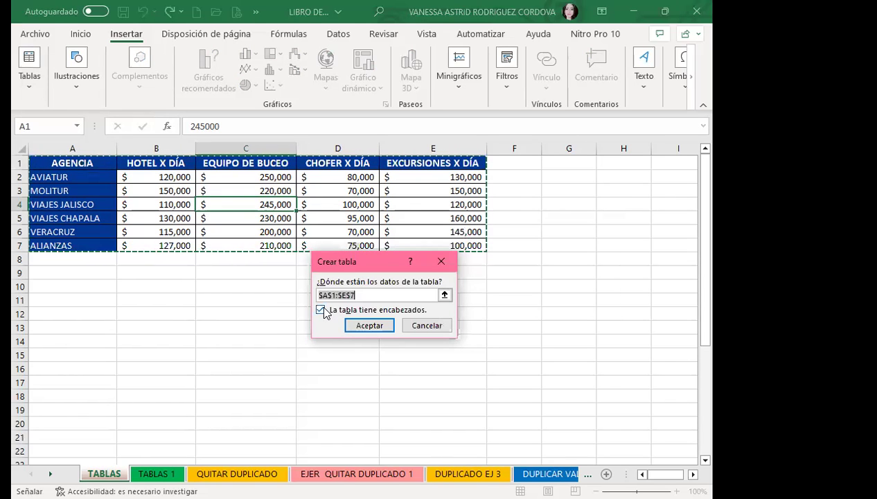
click(319, 310)
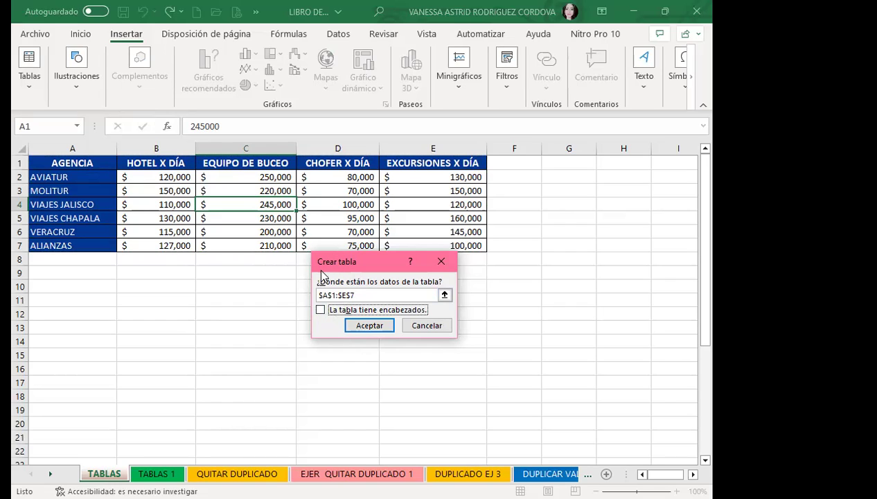
click(320, 310)
Step: Create Tabla1 from A1:E7 and select its cost values B2:E7
click(372, 330)
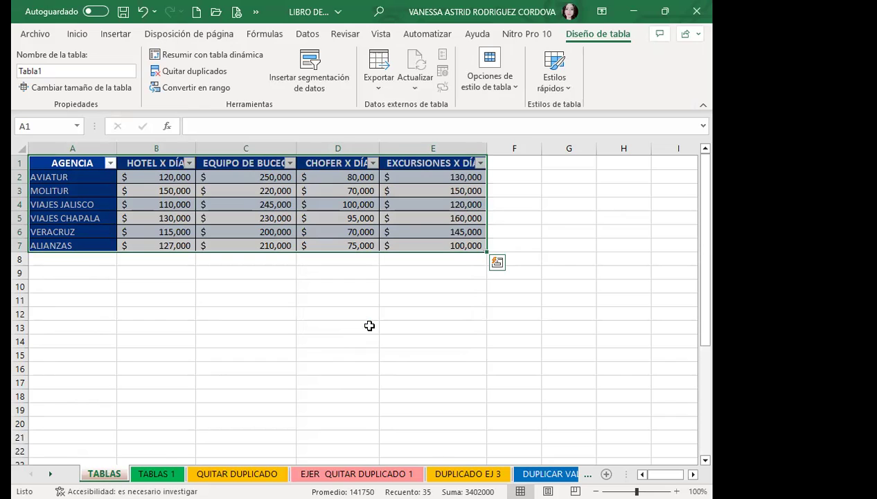
click(169, 190)
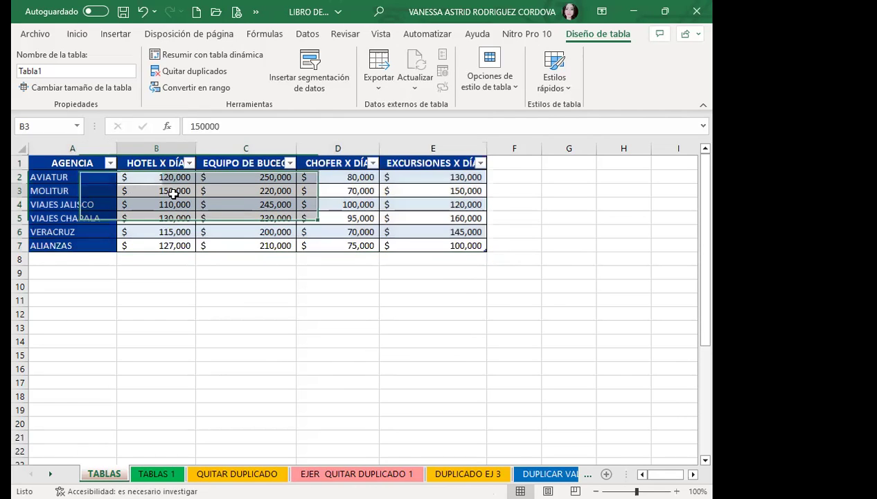
drag(149, 178, 457, 251)
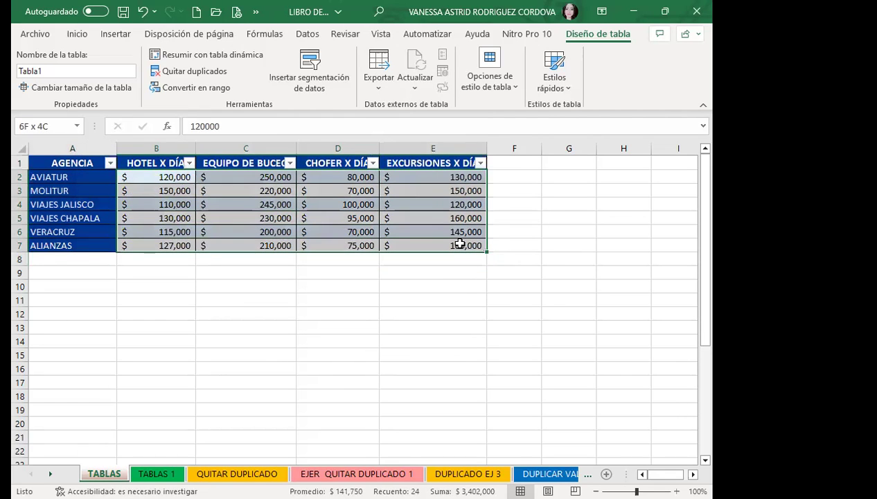
Step: Select the agency names A2:A7, then show the EQUIPO DE BUCEO filter list
click(246, 204)
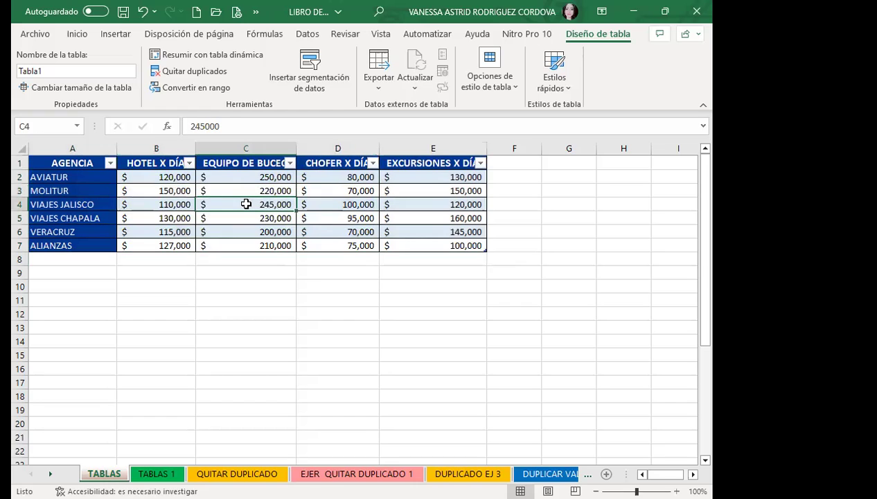
click(147, 177)
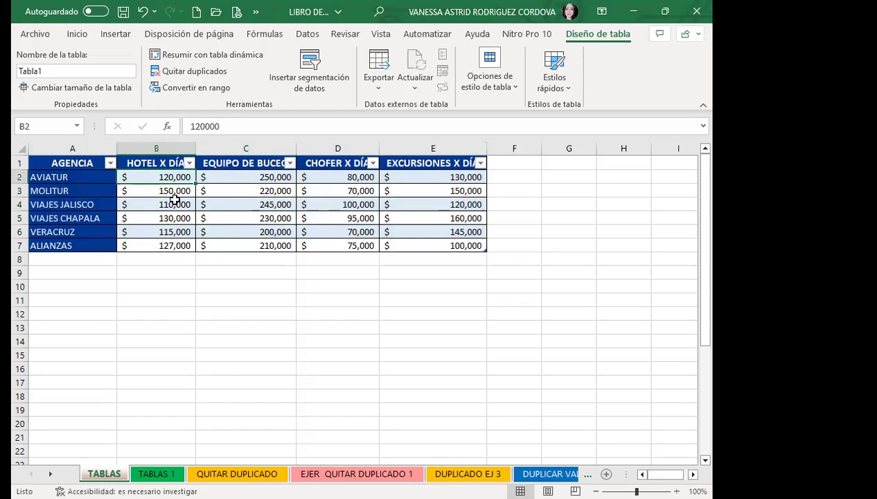
click(139, 162)
click(62, 157)
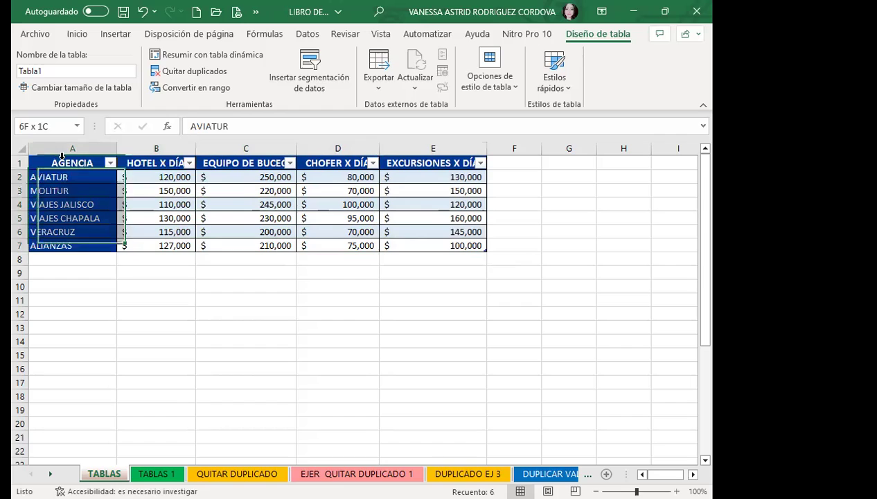
click(59, 205)
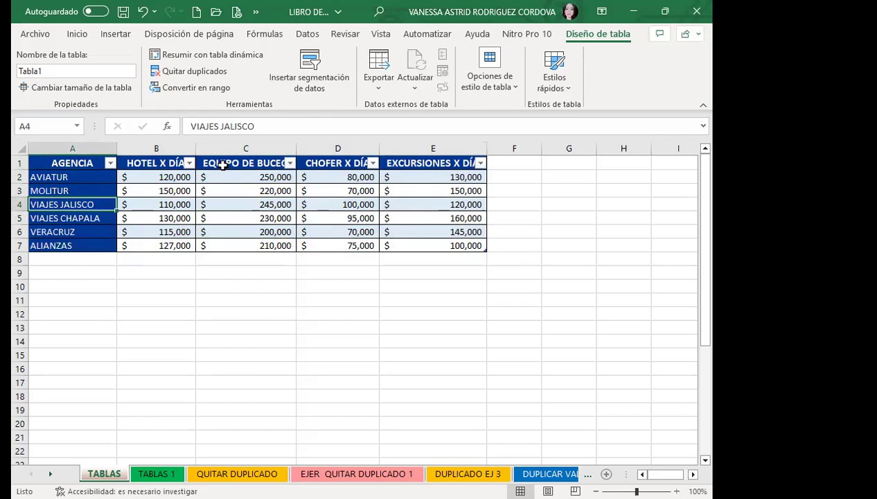
click(289, 162)
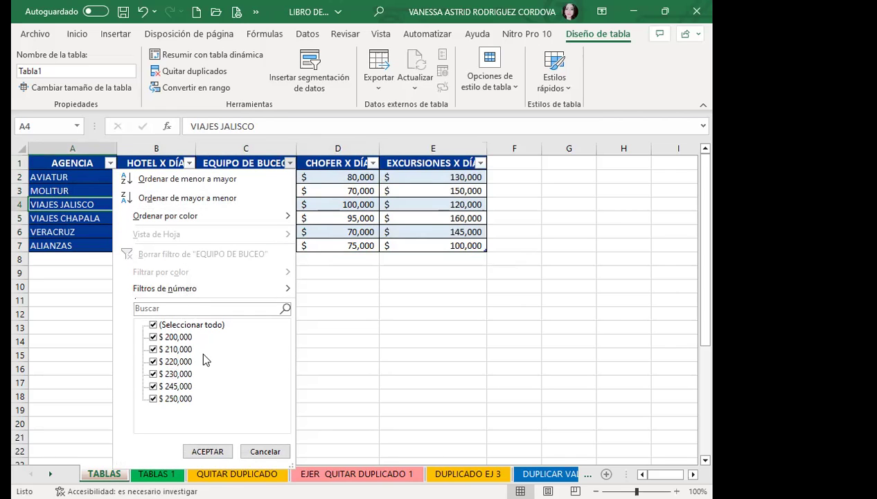
Step: Close the EQUIPO DE BUCEO filter list and hide Tabla1's header filter buttons with Ctrl+Shift+L
click(328, 200)
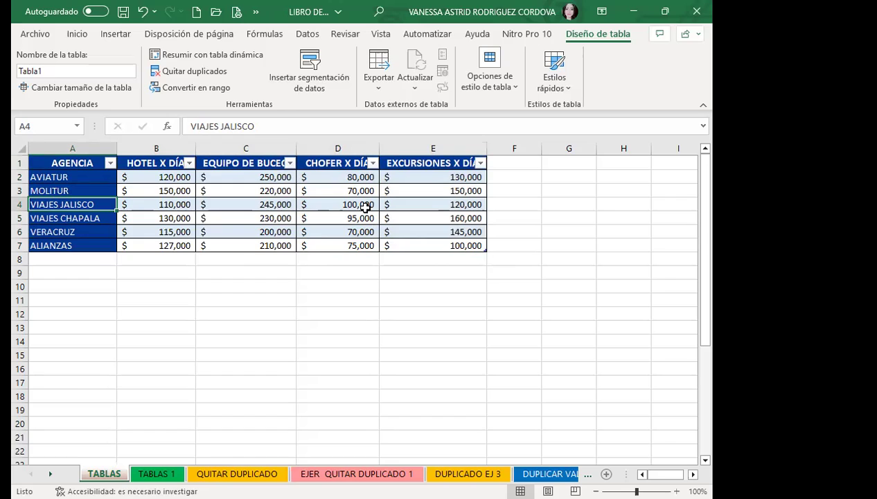
key(ctrl+shift+l)
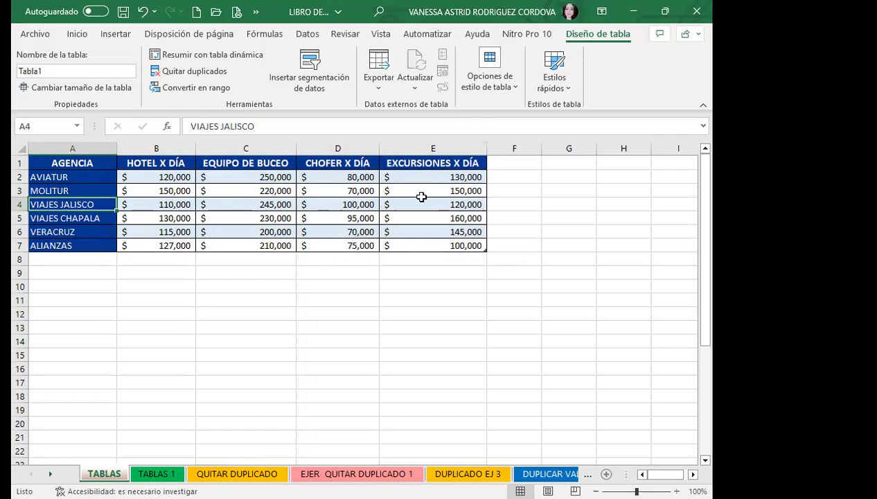
click(399, 176)
click(398, 162)
click(359, 163)
click(374, 176)
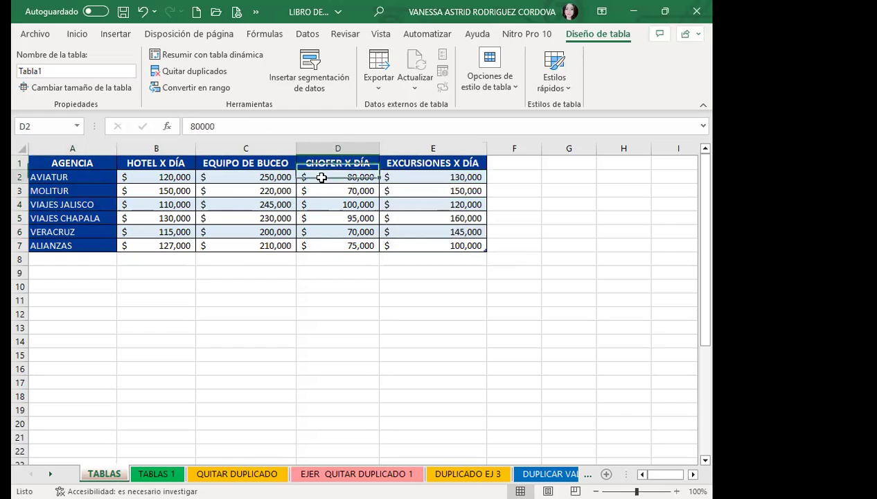
click(262, 165)
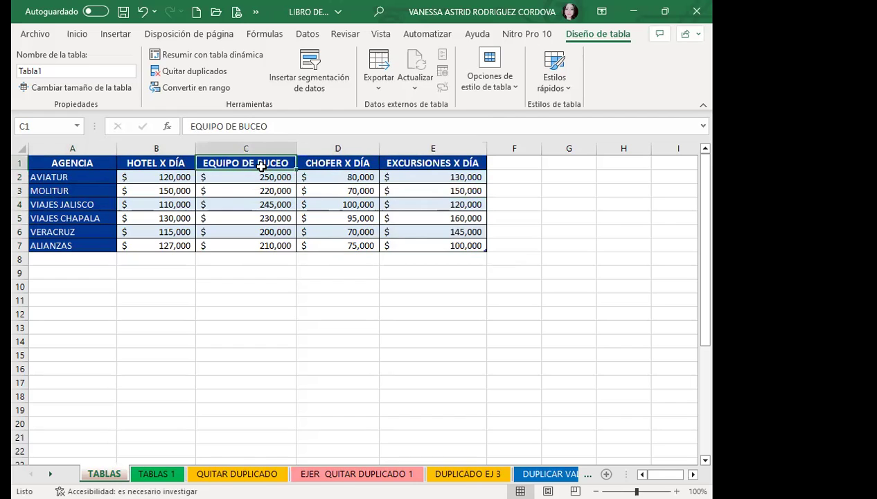
click(260, 204)
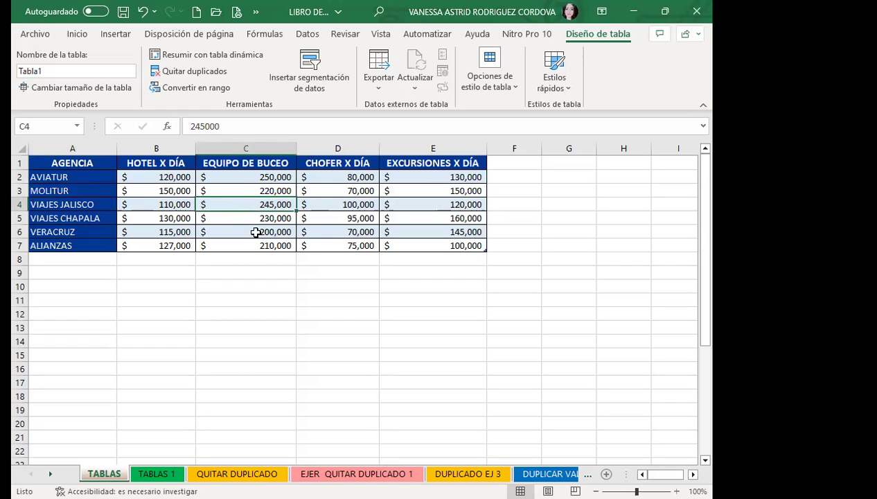
click(172, 179)
click(254, 177)
click(326, 177)
click(398, 177)
click(429, 205)
click(421, 220)
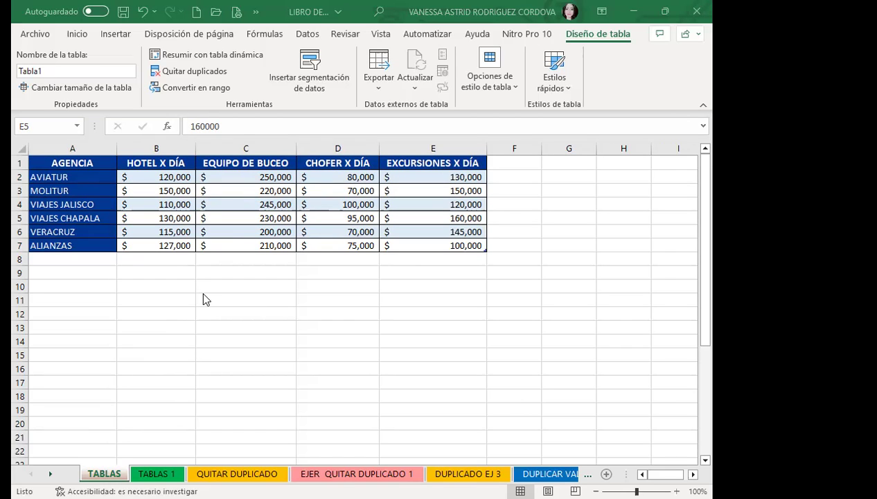
click(216, 191)
click(320, 205)
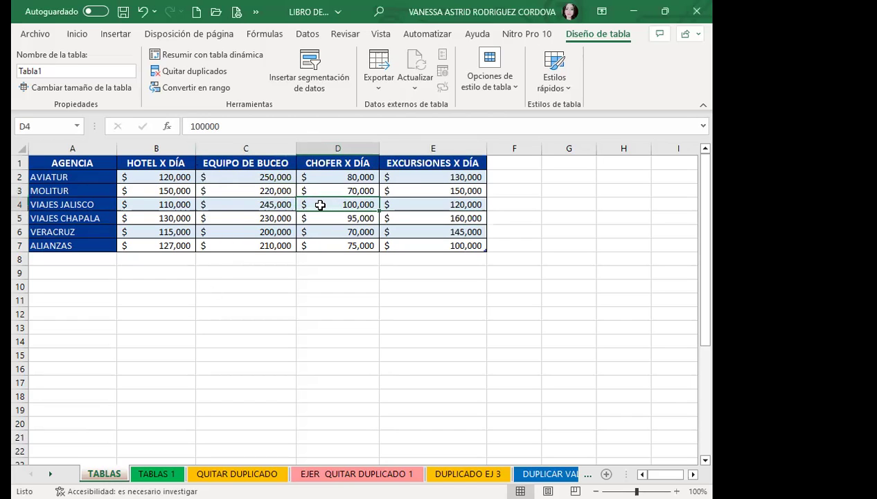
click(239, 203)
click(236, 175)
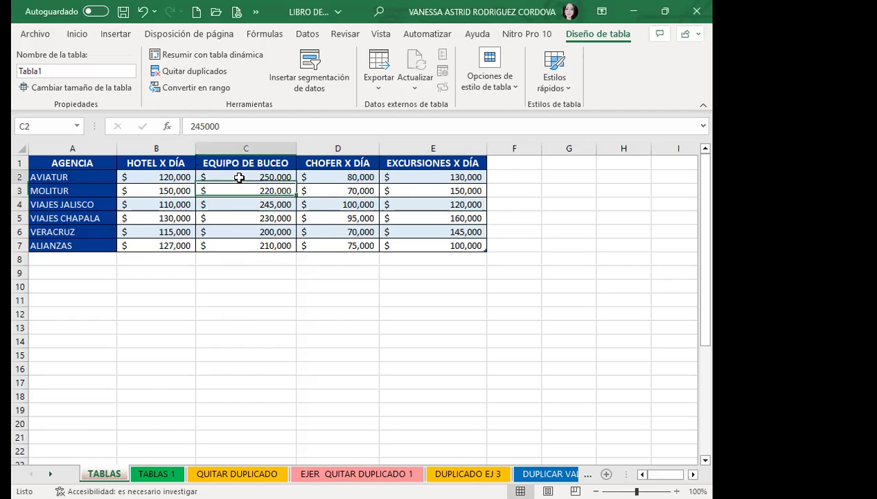
click(166, 218)
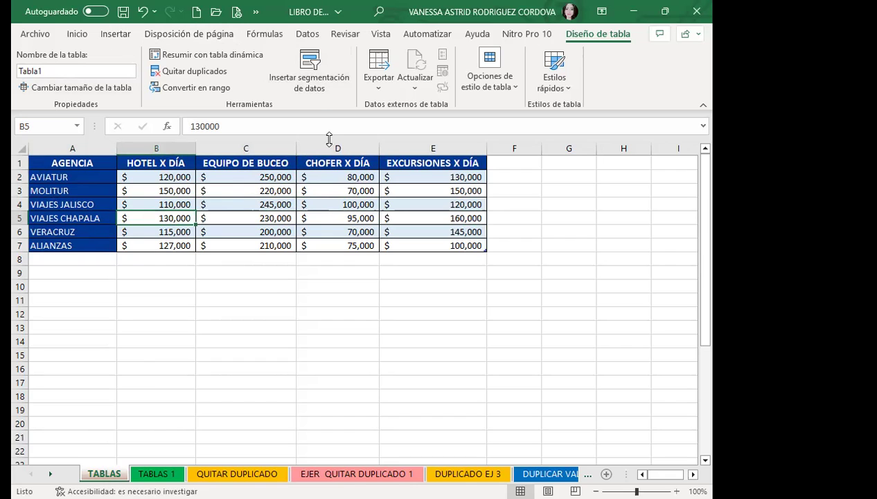
click(318, 213)
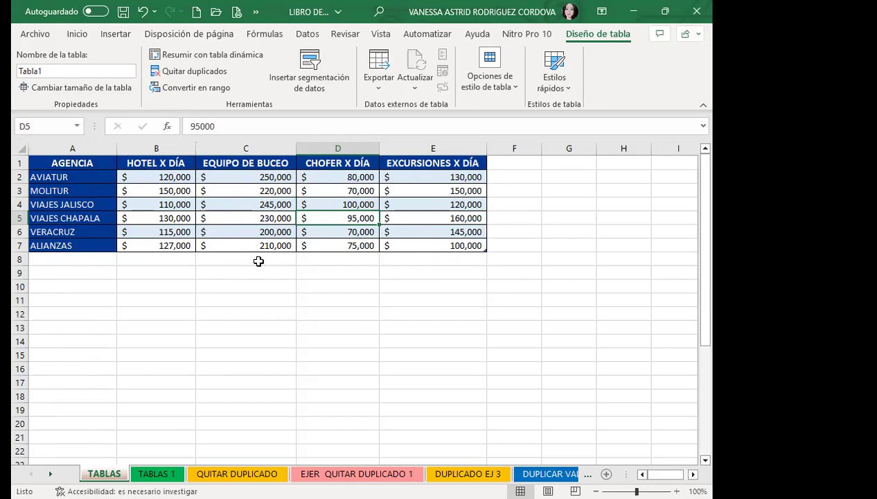
Step: Select the lower data copy A28:E33, then try filling 100000 into E35:E38 and undo it
scroll(258, 261, down, 5)
scroll(180, 326, down, 3)
click(280, 287)
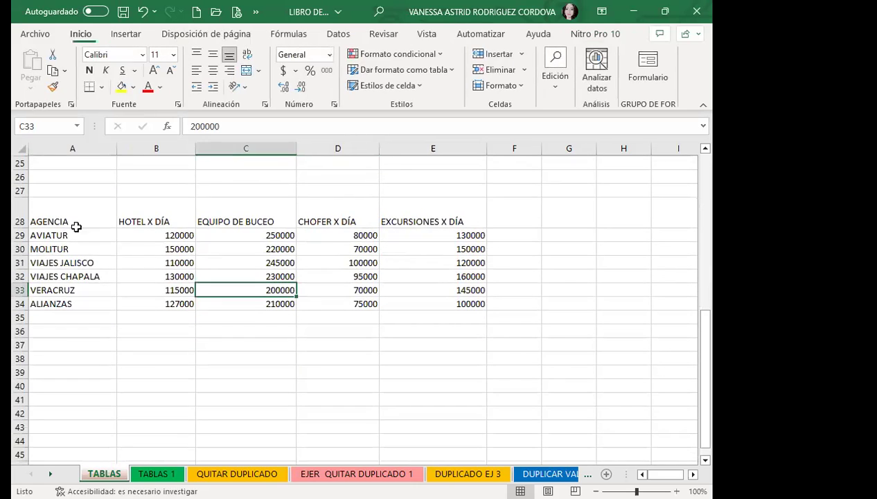
drag(76, 227, 444, 289)
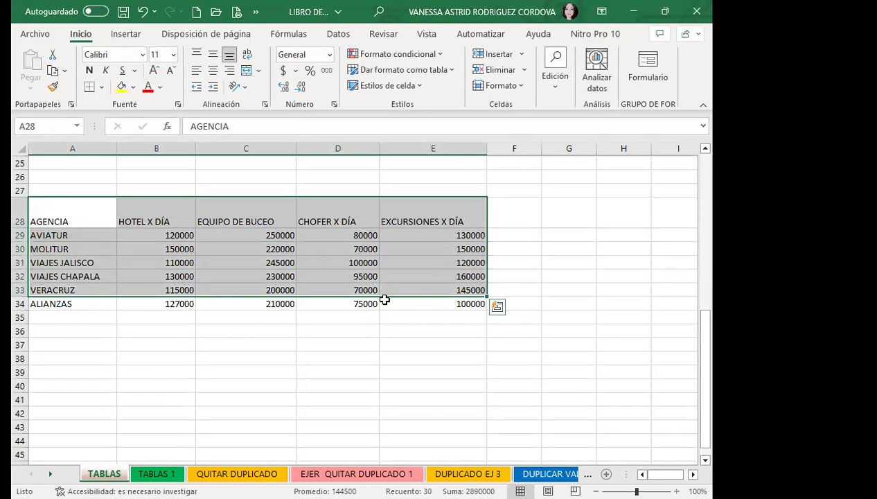
click(360, 277)
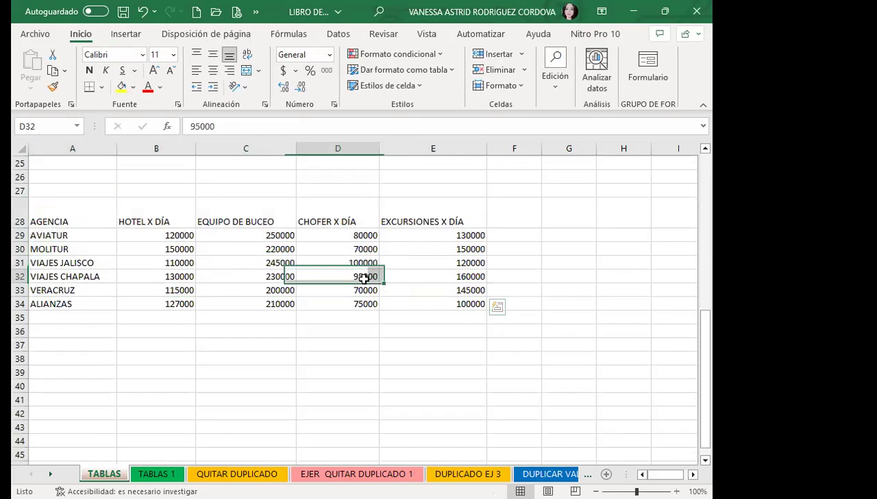
click(419, 291)
click(447, 301)
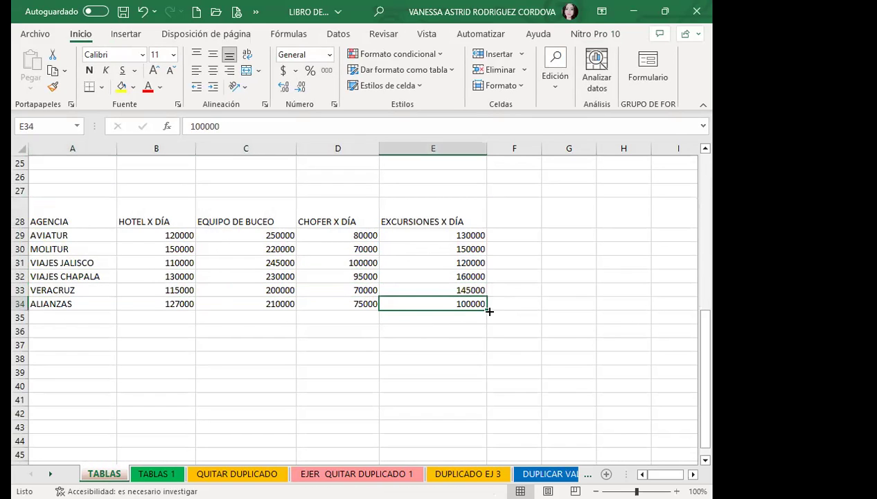
drag(487, 310, 486, 367)
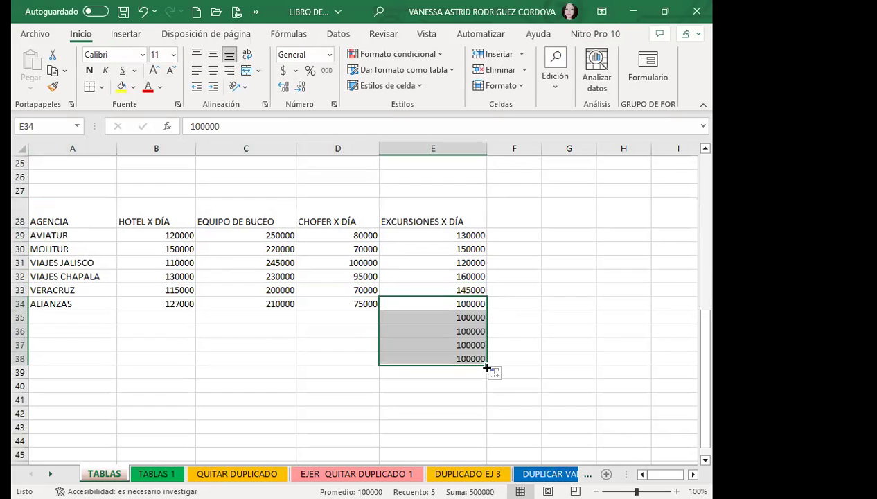
key(ctrl+z)
Step: Review the VERACRUZ and AVIATUR costs and select the copied agency block A28:E34
click(421, 328)
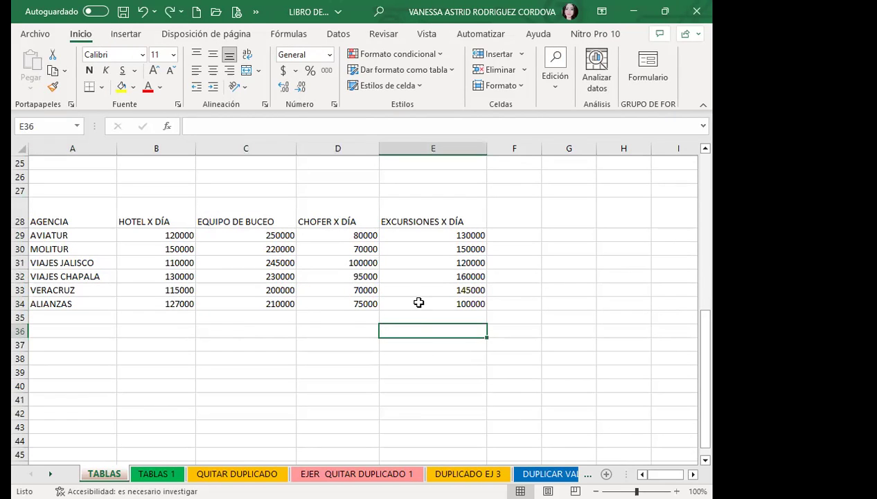
click(418, 303)
click(233, 288)
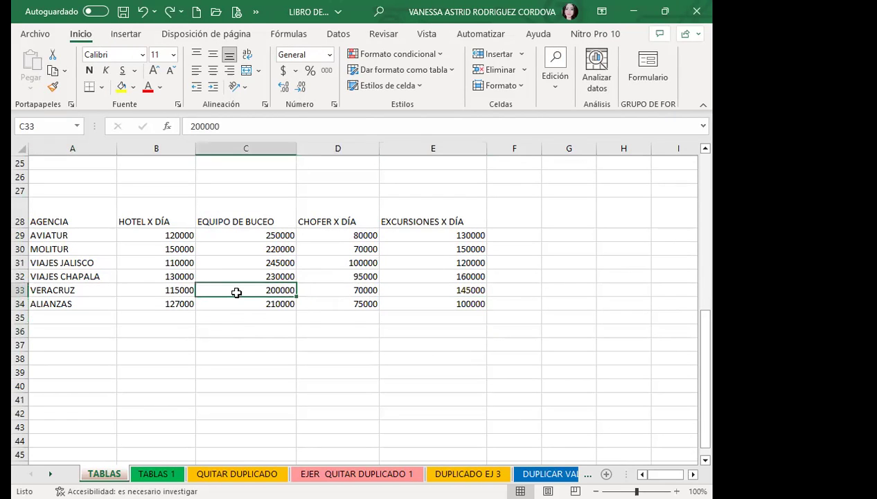
click(149, 289)
click(152, 234)
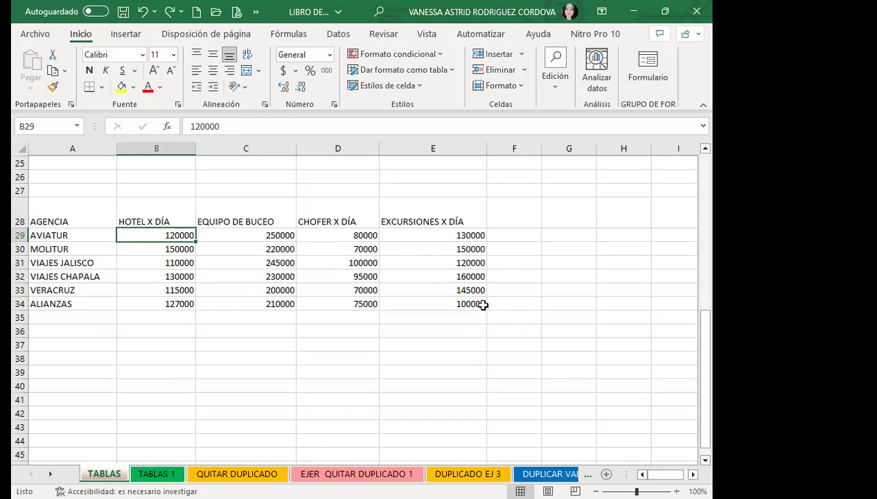
drag(425, 303, 425, 290)
click(219, 262)
mouse_move(49, 220)
mouse_down()
mouse_move(215, 232)
mouse_move(435, 302)
mouse_up()
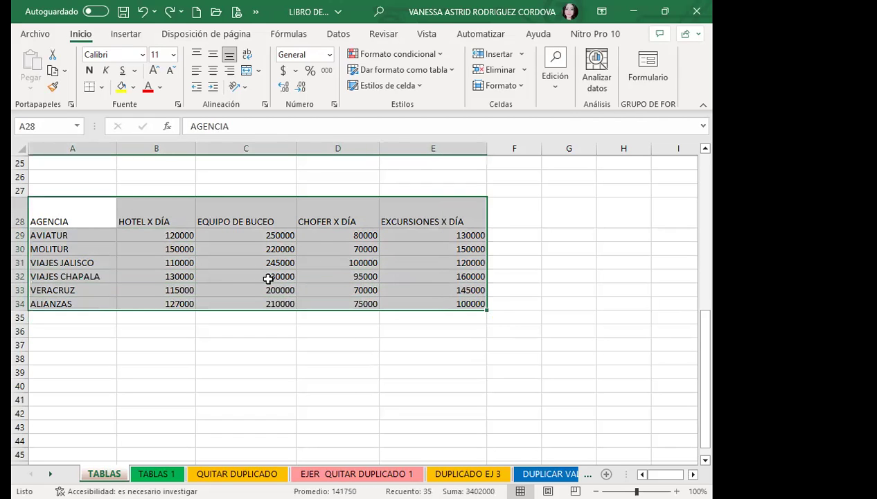
click(268, 278)
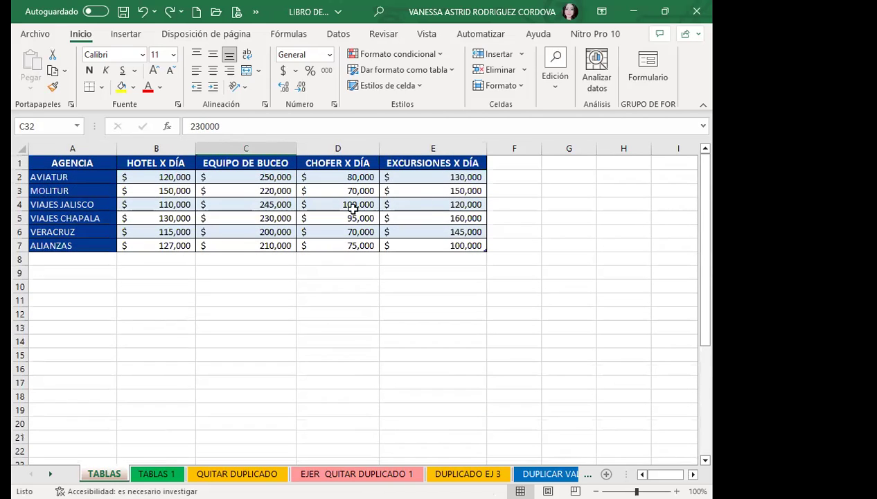
click(164, 176)
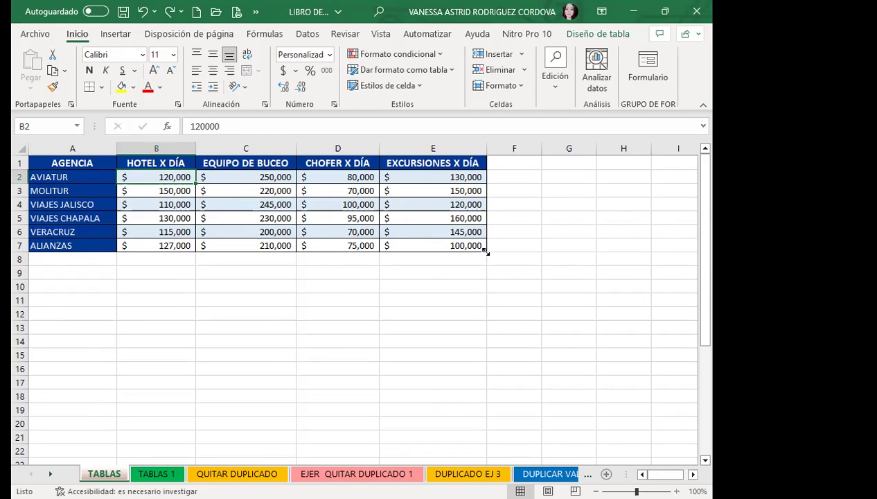
drag(486, 252, 478, 372)
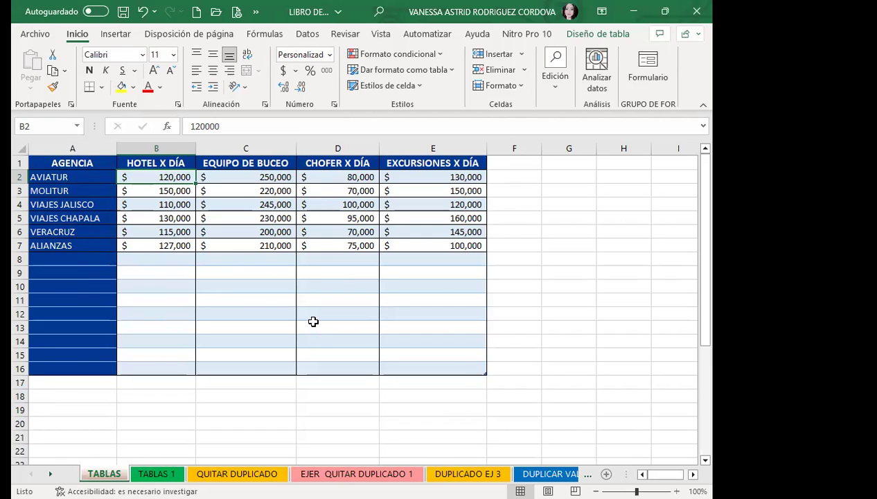
key(ctrl+z)
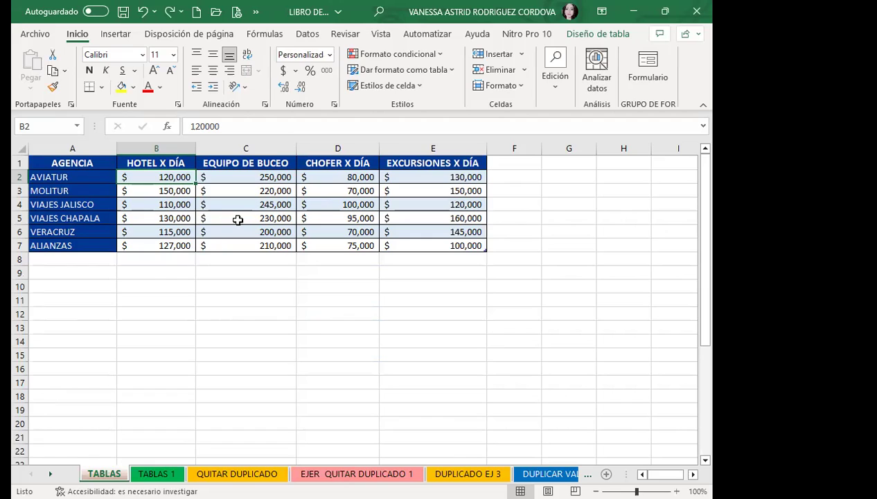
Step: Select a cell inside Tabla1 and bring up the Diseño de tabla ribbon
click(236, 218)
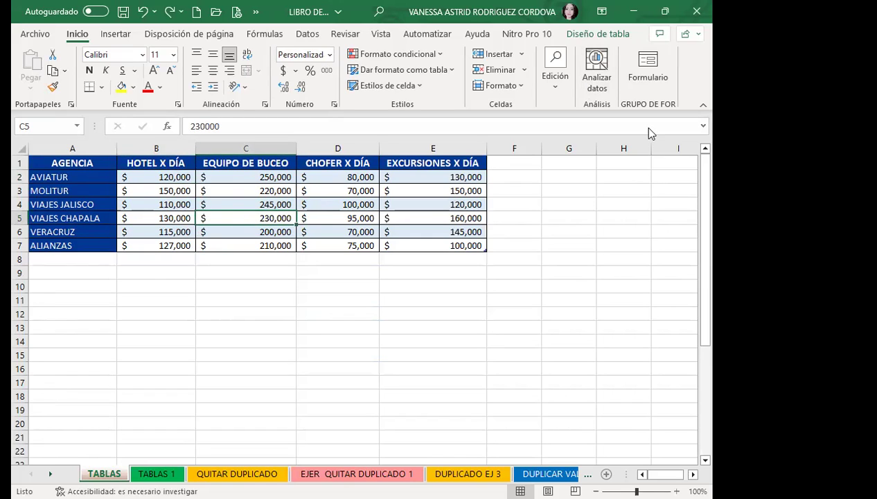
click(229, 199)
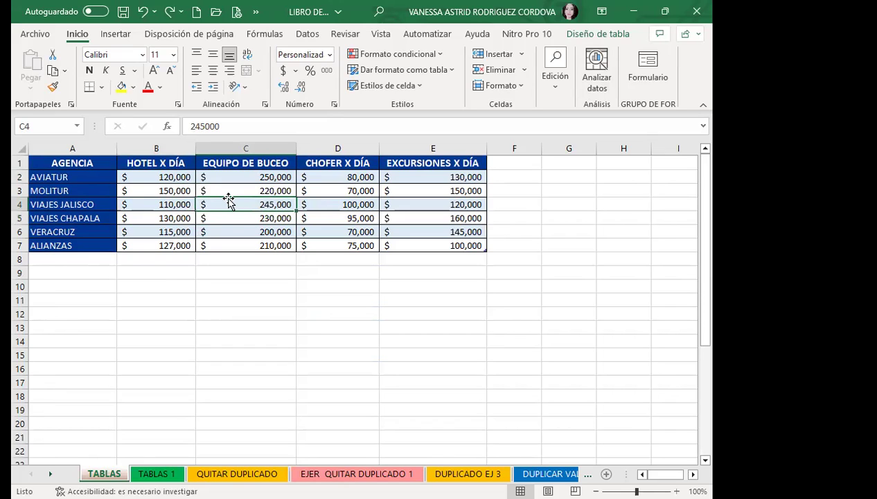
click(248, 319)
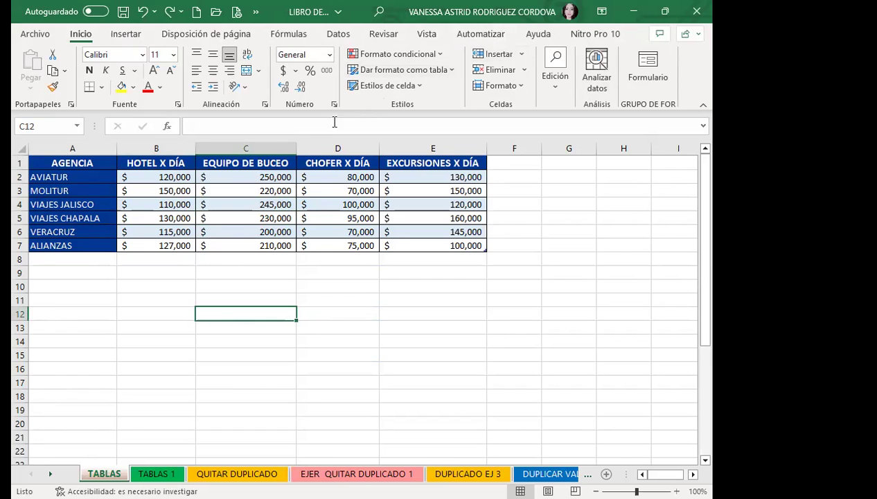
click(229, 203)
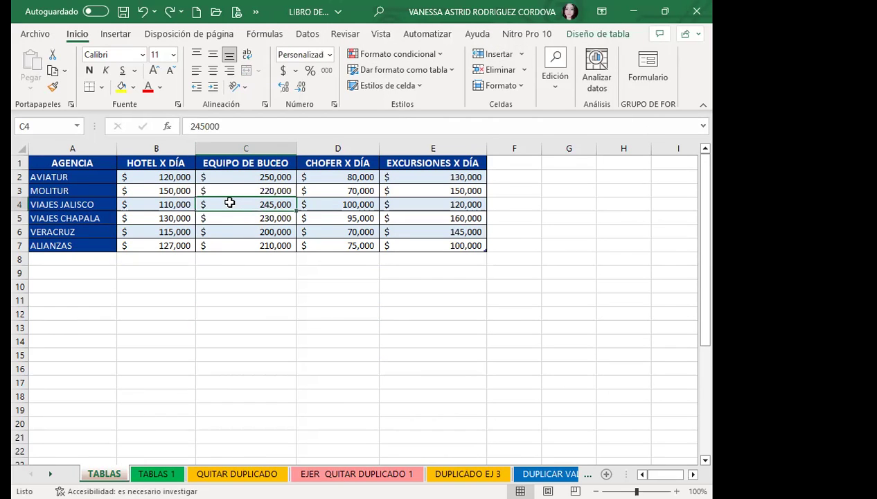
click(613, 35)
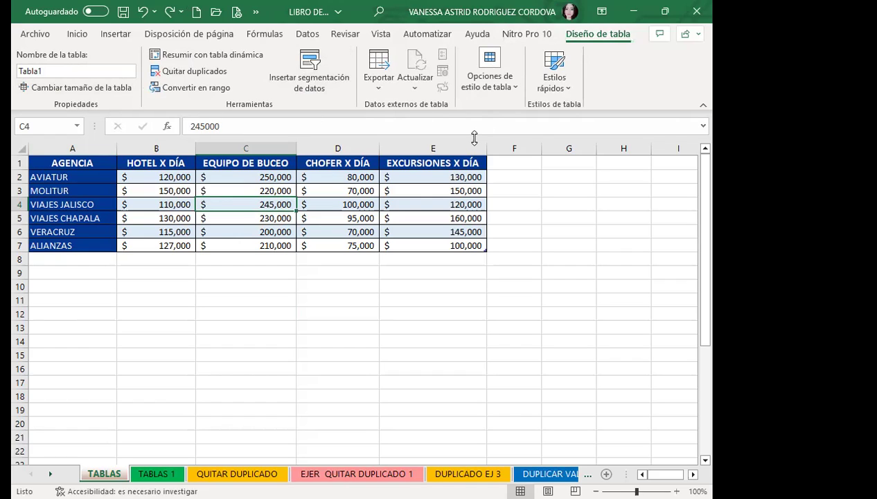
Step: Click in and out of the table, then reopen Diseño de tabla from cell inside Tabla1
click(417, 202)
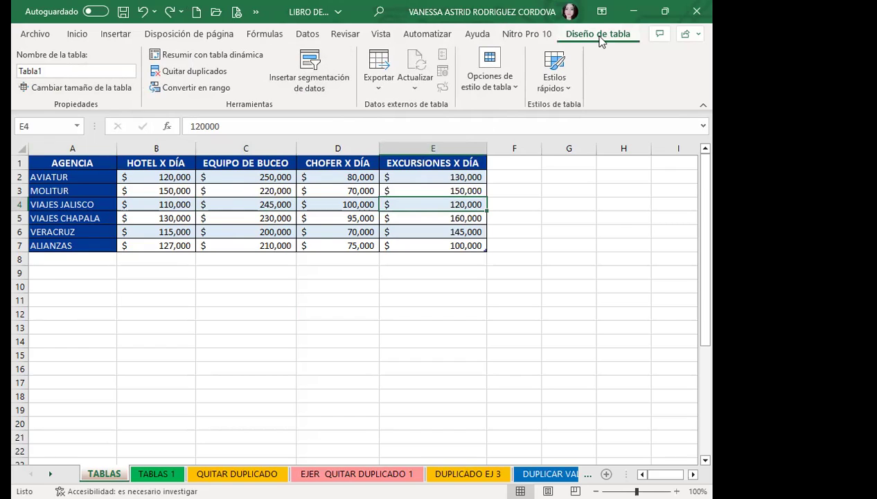
click(370, 295)
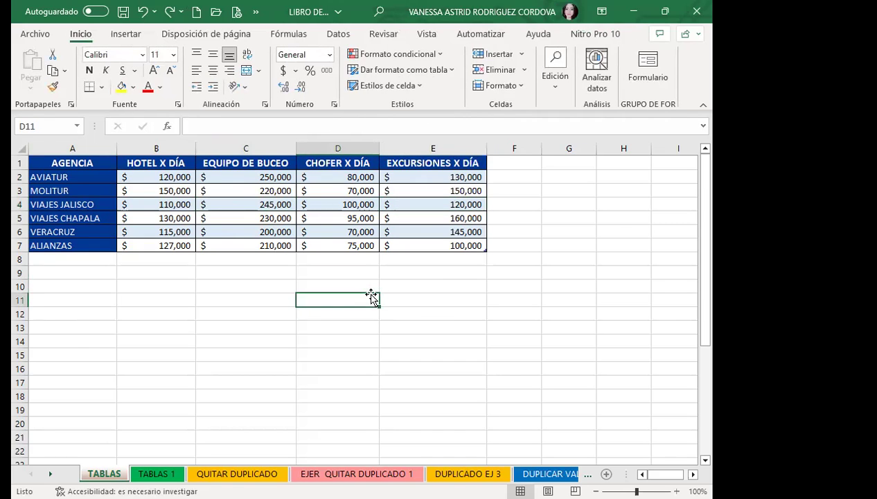
click(315, 180)
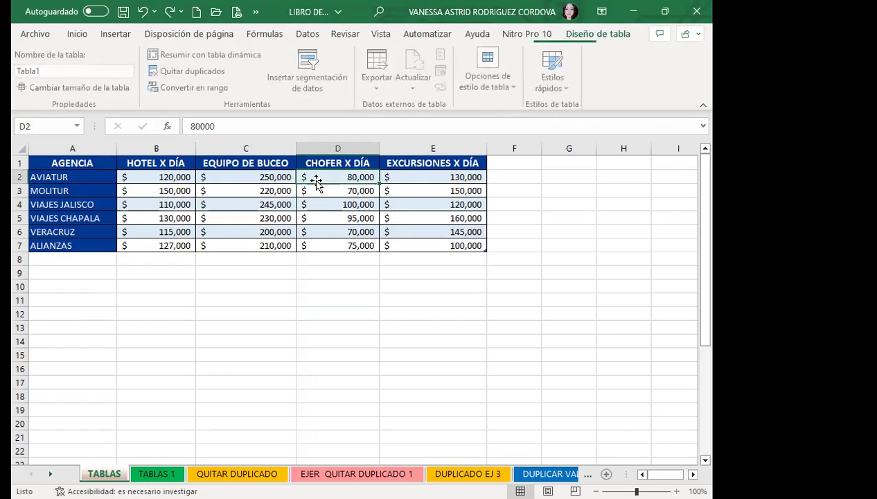
click(308, 303)
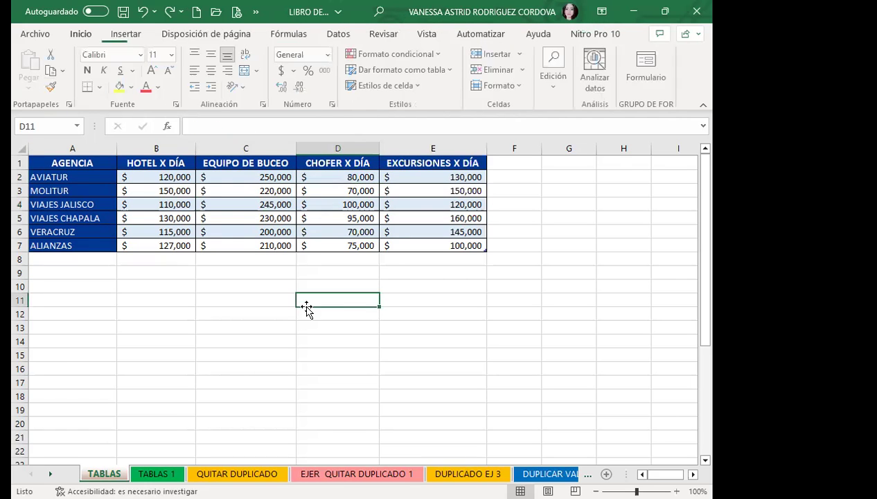
click(341, 271)
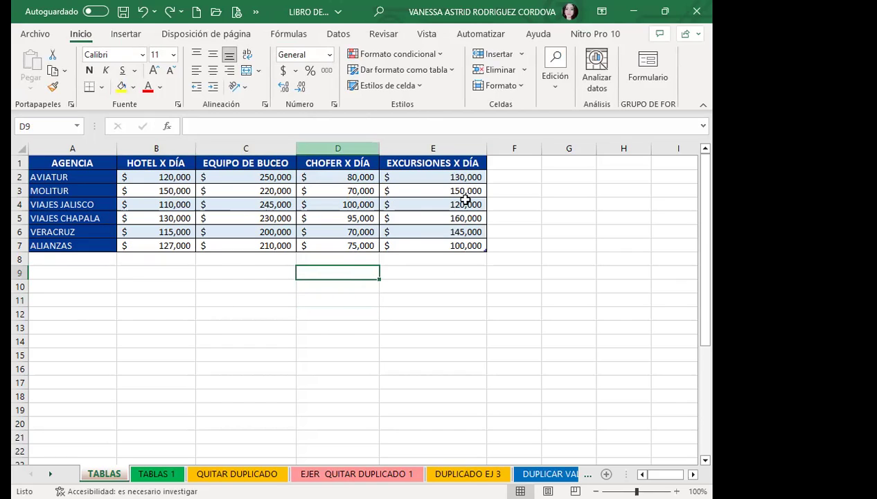
click(433, 309)
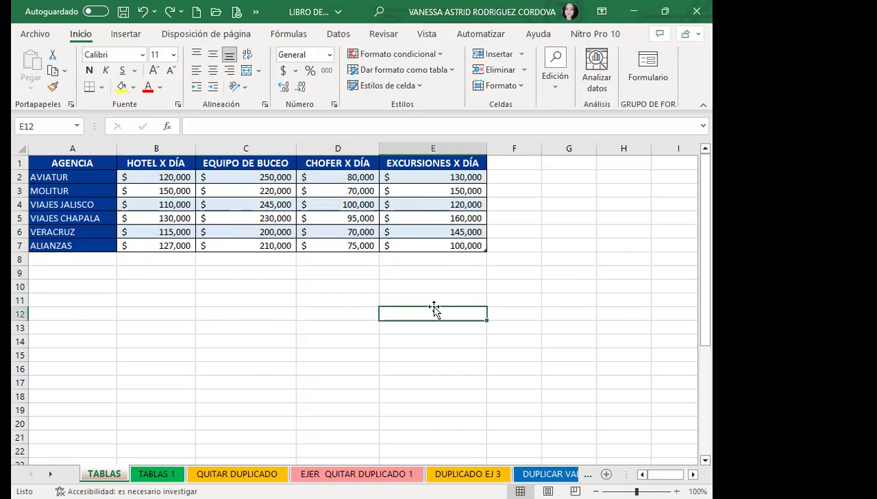
click(337, 204)
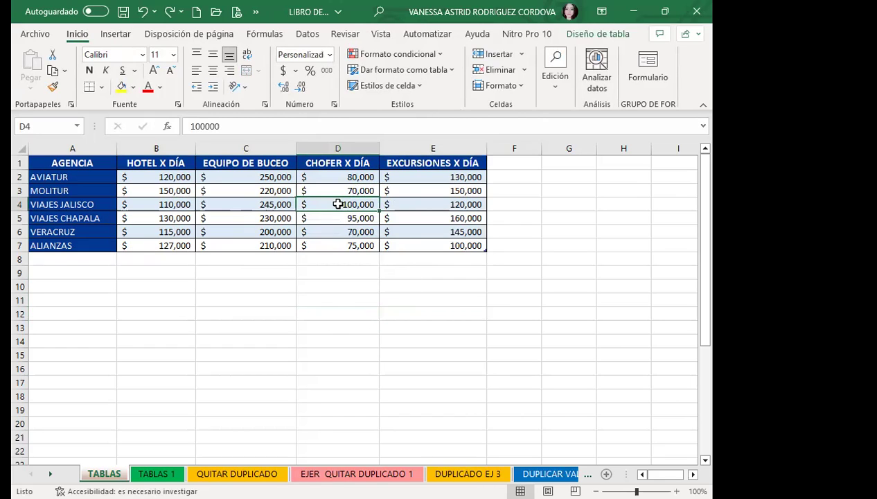
click(601, 34)
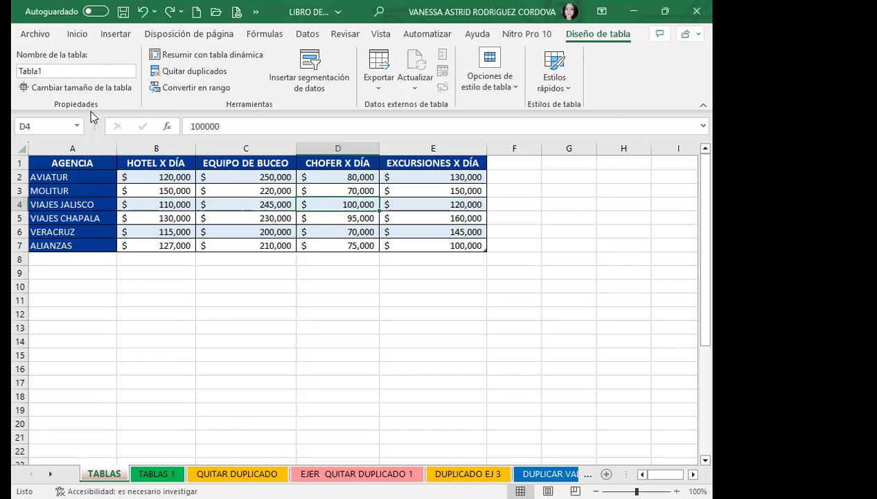
Step: Replace Tabla1 with TABLA_EJERCICIO_1 in the Nombre de la tabla box
double_click(59, 68)
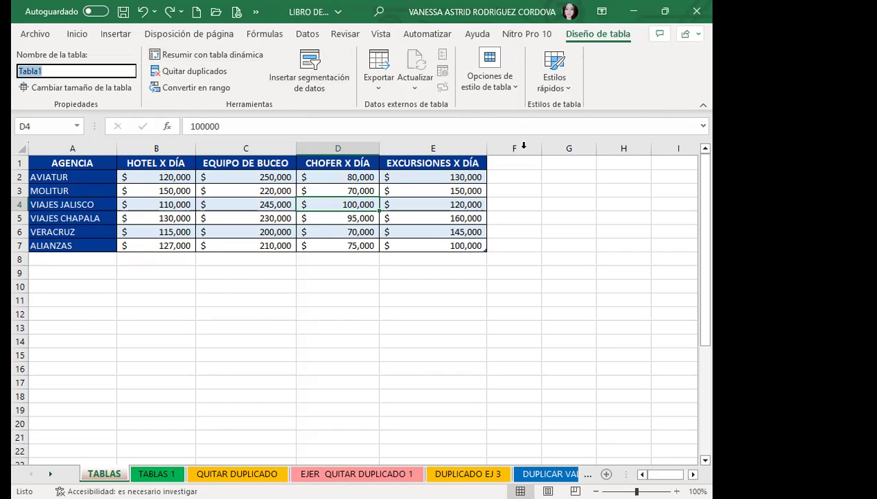
text(TABLA)
text( _)
text(EJERCICIO_1)
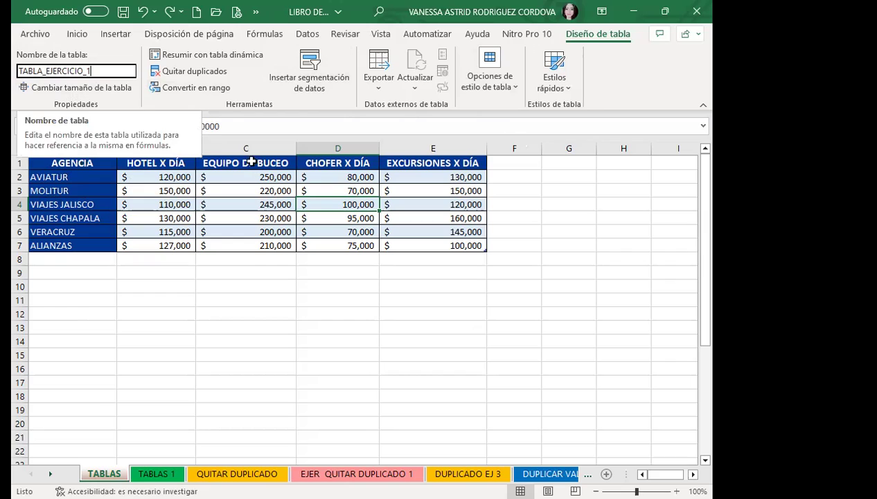
key(Return)
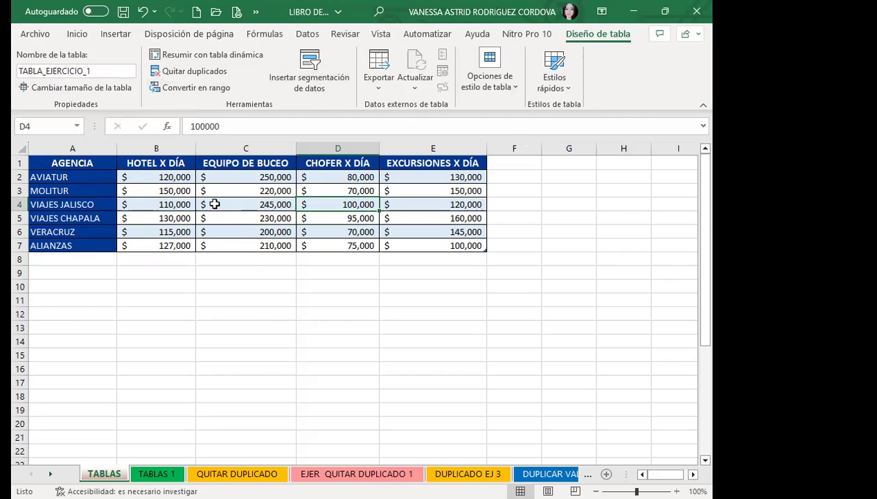
click(215, 204)
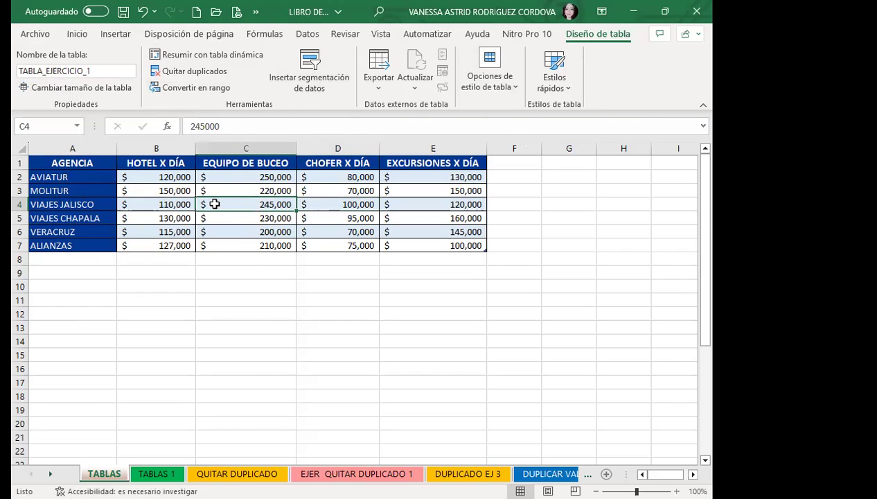
Step: Try extending the table down to row 15 with its resize handle, then undo it
click(79, 87)
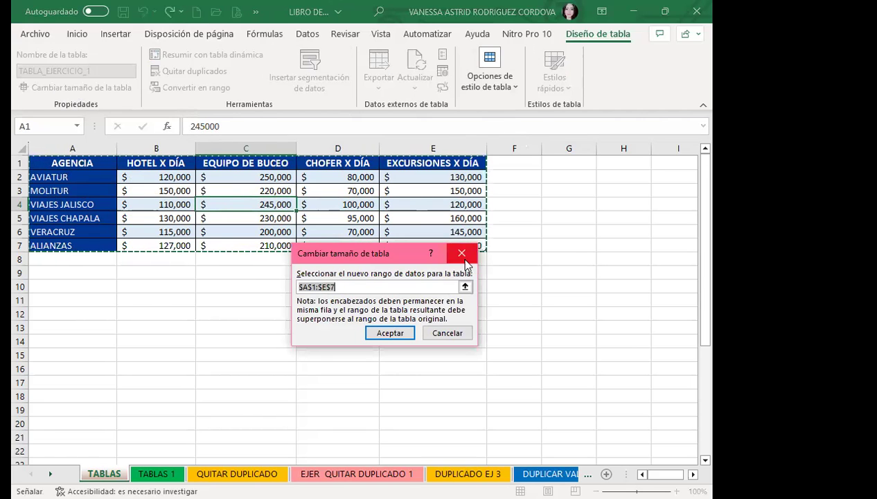
click(462, 254)
drag(486, 251, 489, 367)
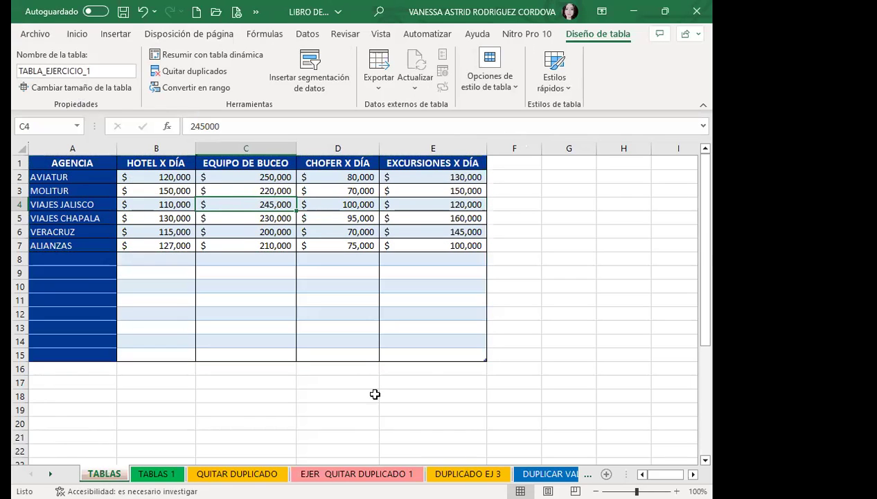
click(100, 270)
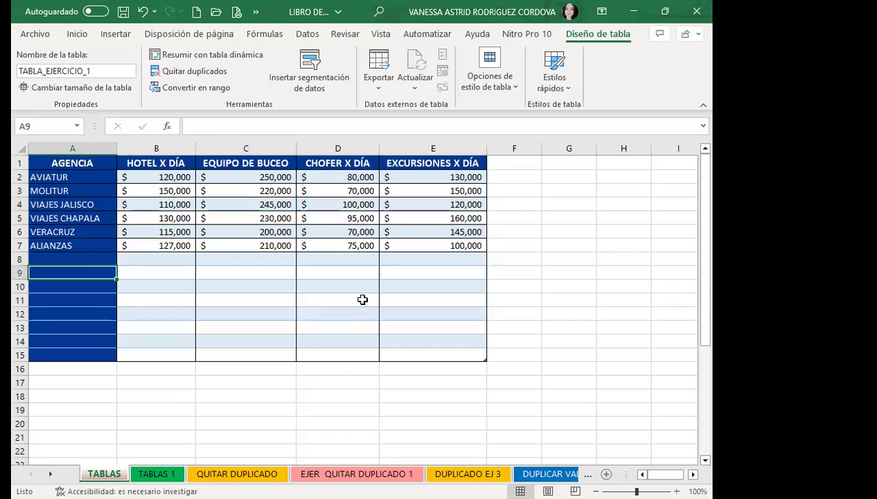
key(ctrl+z)
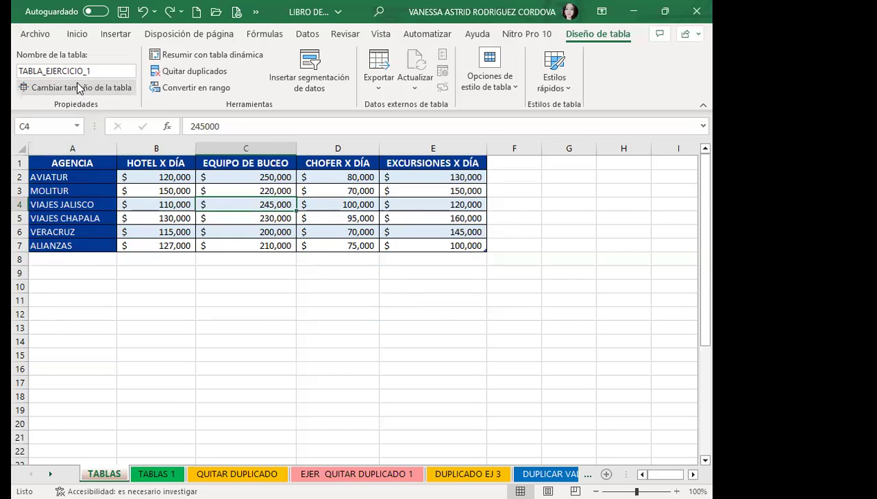
Step: Drag the resize handle so TABLA_EJERCICIO_1 covers A1:E14
click(79, 87)
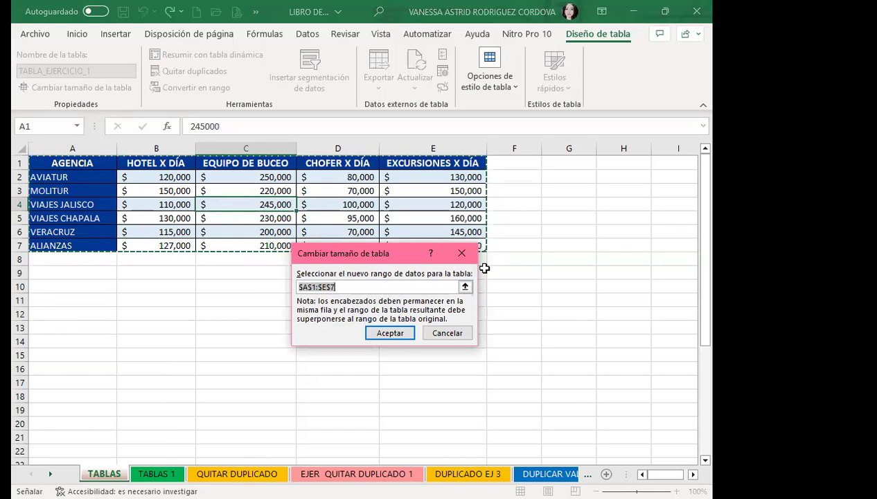
click(465, 253)
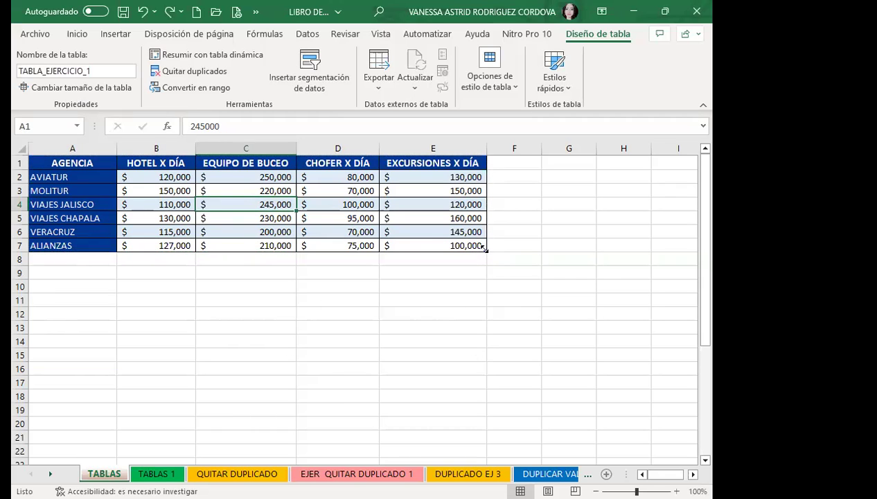
drag(483, 248, 485, 347)
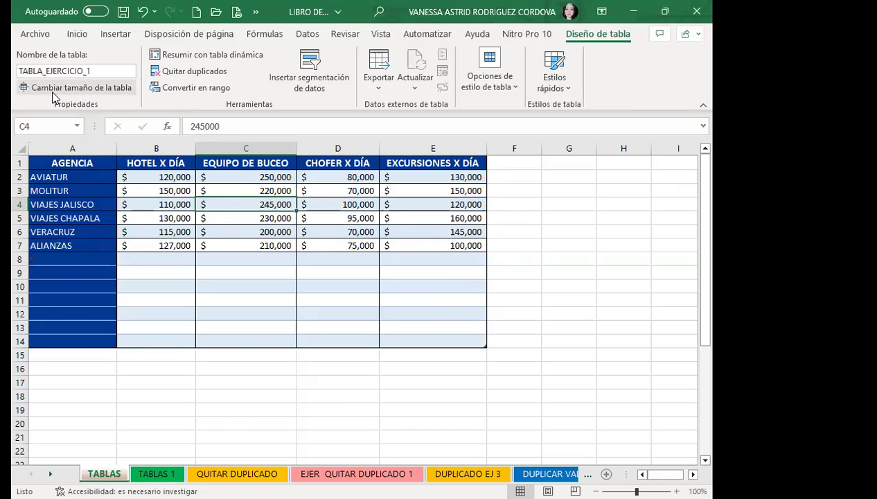
Step: Shrink TABLA_EJERCICIO_1 from A1:E14 back to A1:E7, dropping the seven empty rows
click(53, 91)
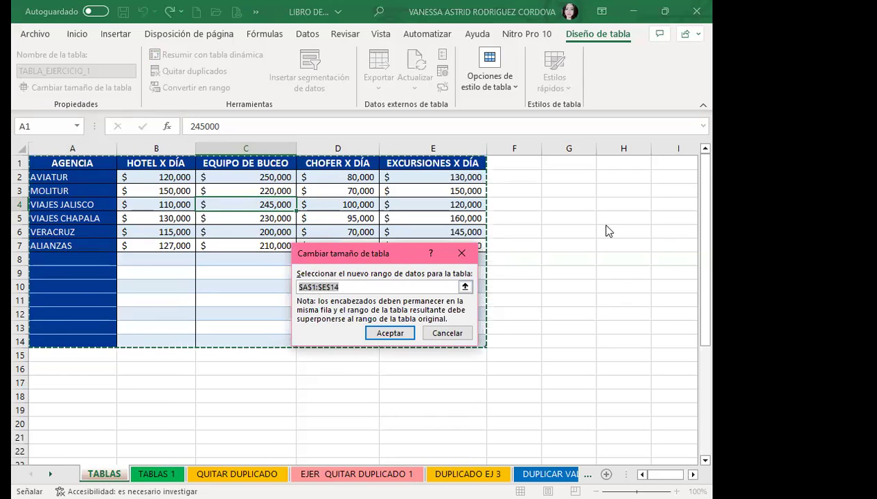
drag(408, 255, 608, 229)
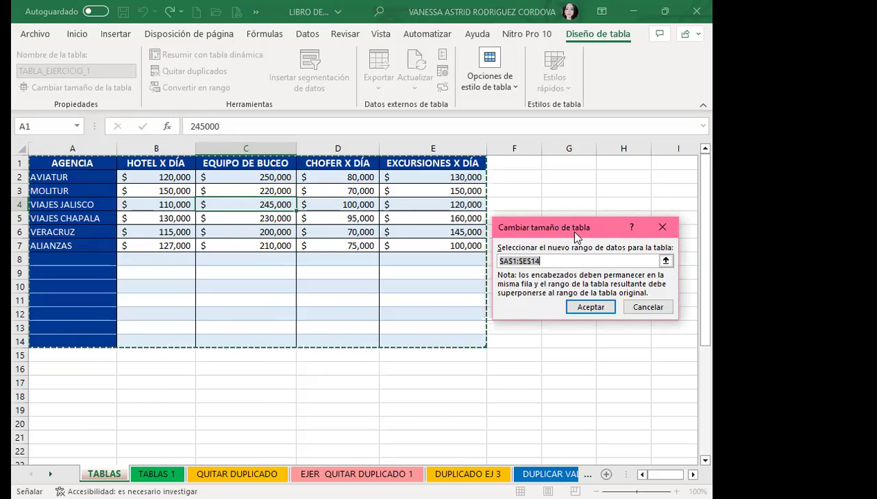
click(590, 306)
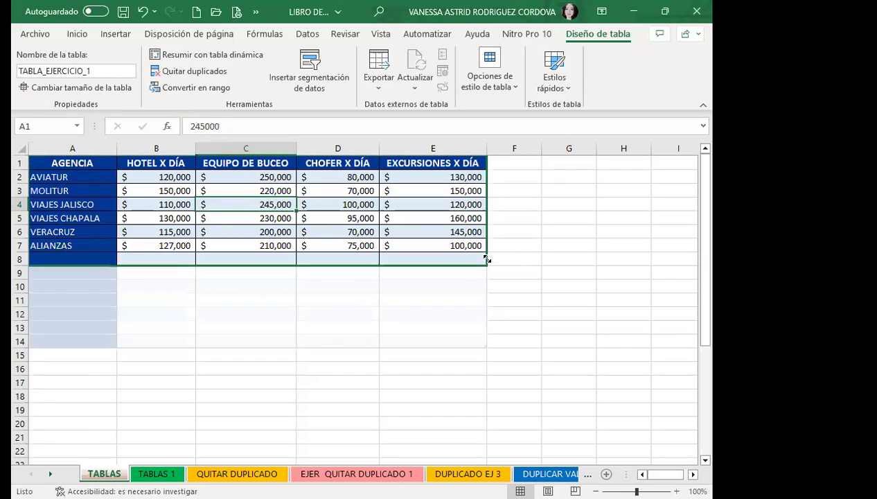
drag(483, 341, 486, 249)
click(340, 228)
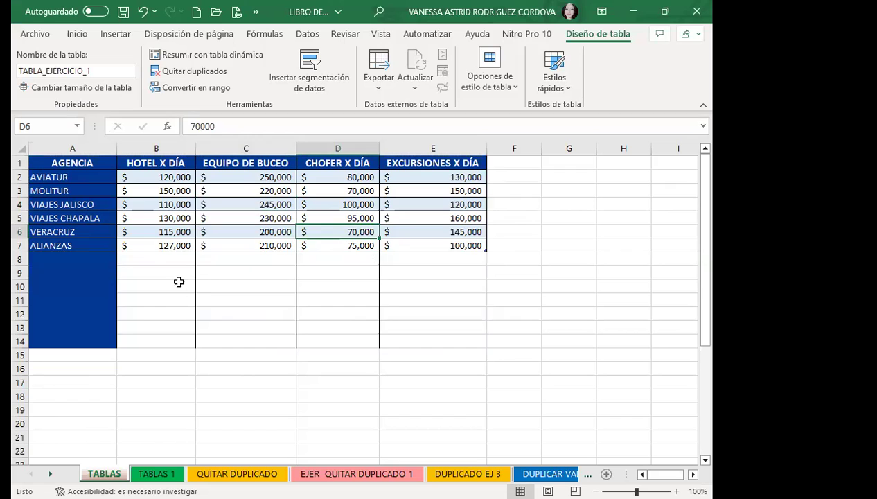
drag(271, 302, 235, 286)
click(210, 220)
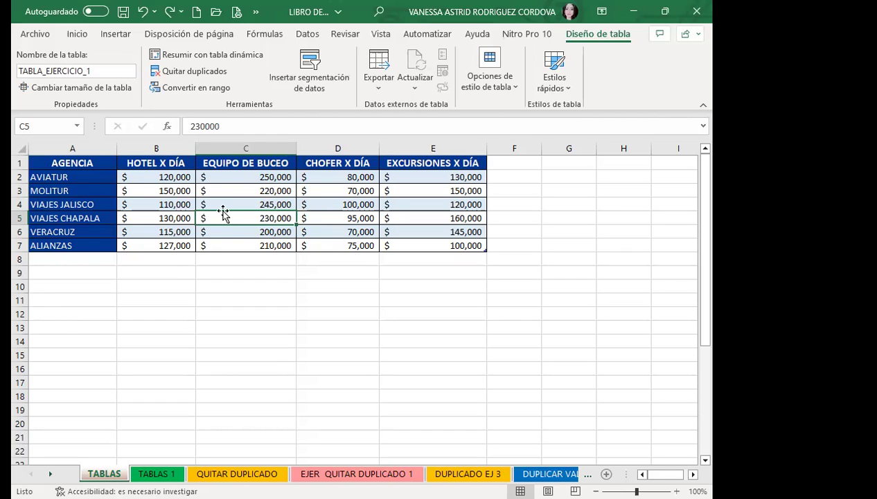
click(273, 244)
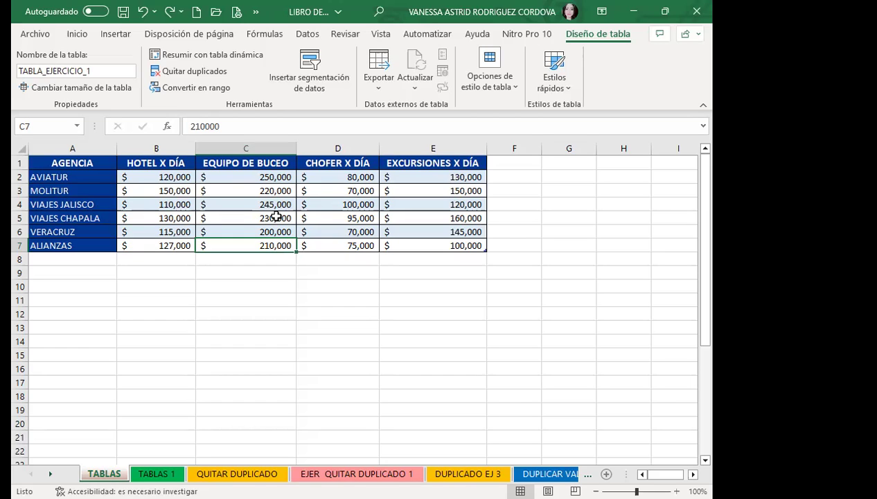
Step: Convert TABLA_EJERCICIO_1 to a normal range with Convertir en rango, confirming with Sí
click(279, 173)
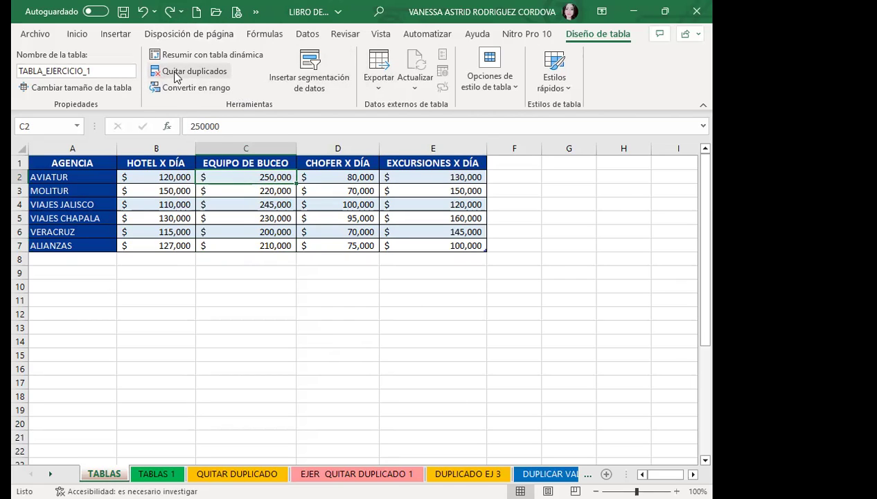
click(235, 230)
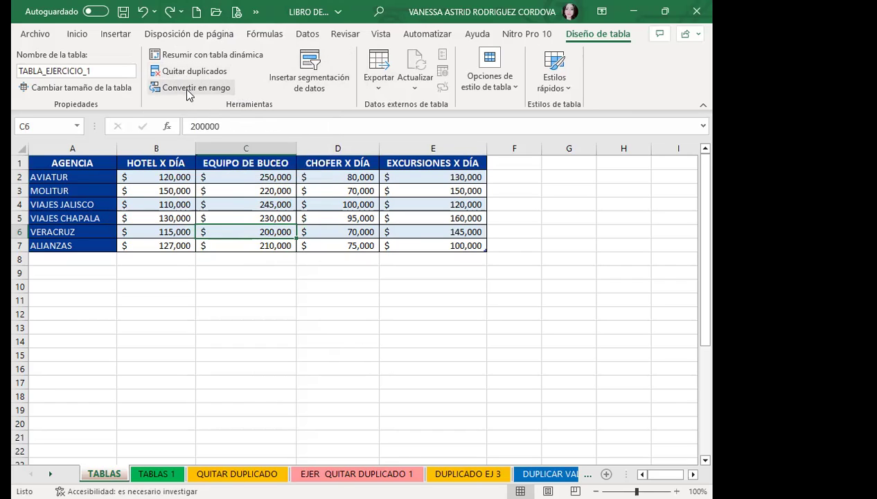
click(239, 213)
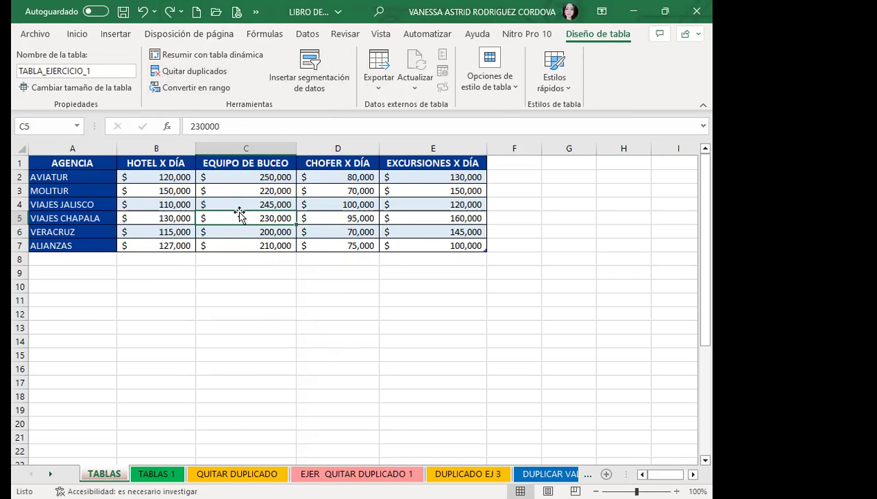
click(176, 189)
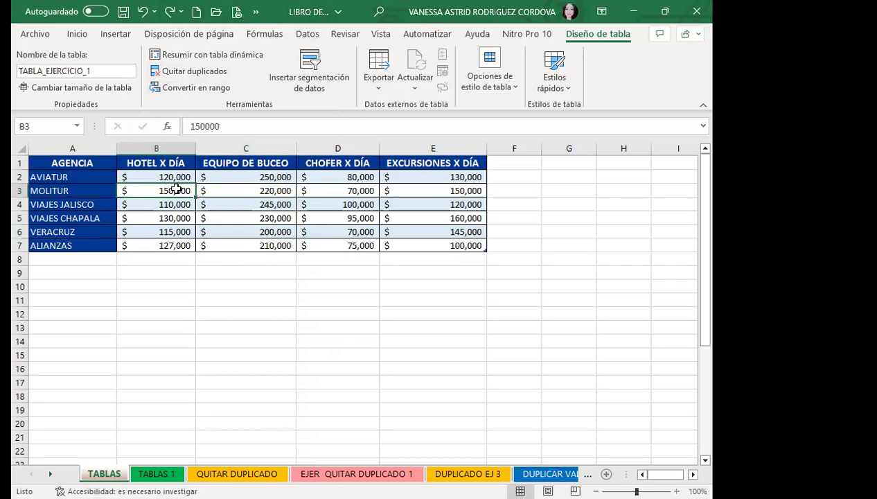
click(270, 208)
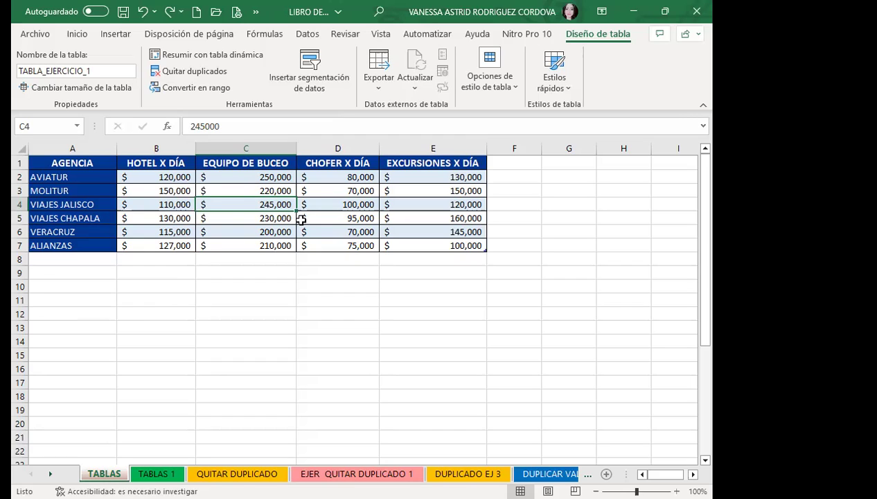
click(186, 93)
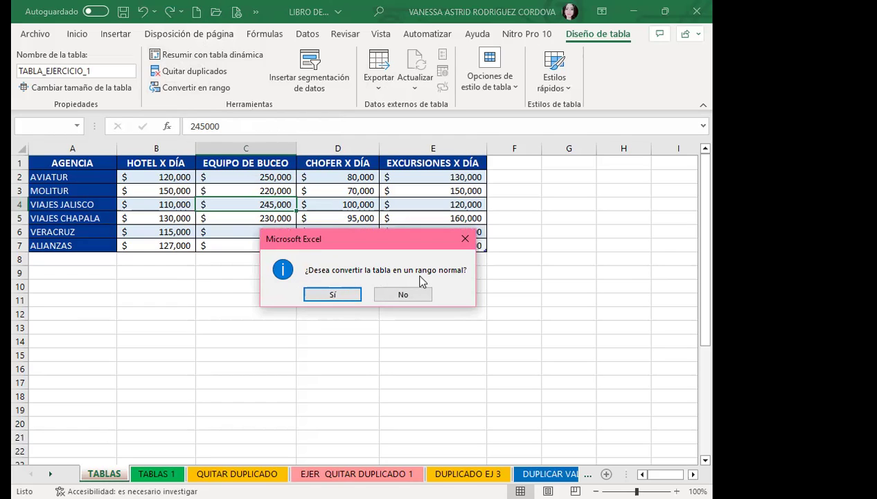
click(332, 297)
click(253, 230)
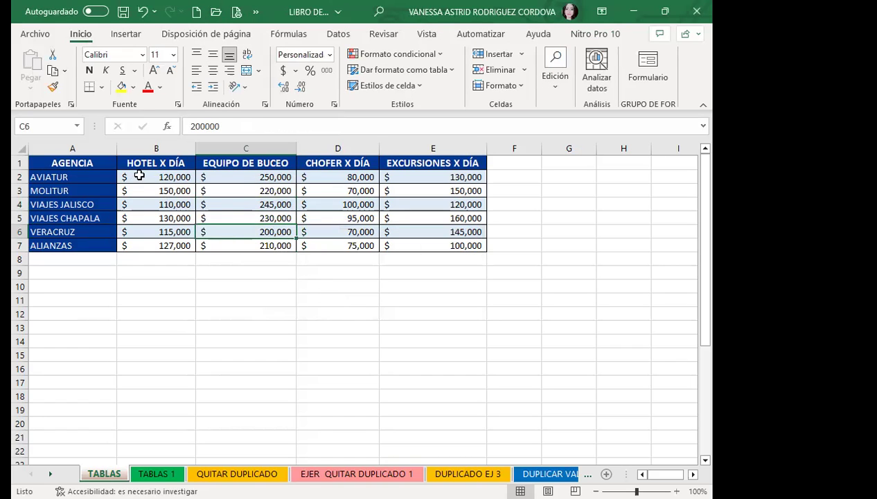
drag(139, 176, 443, 246)
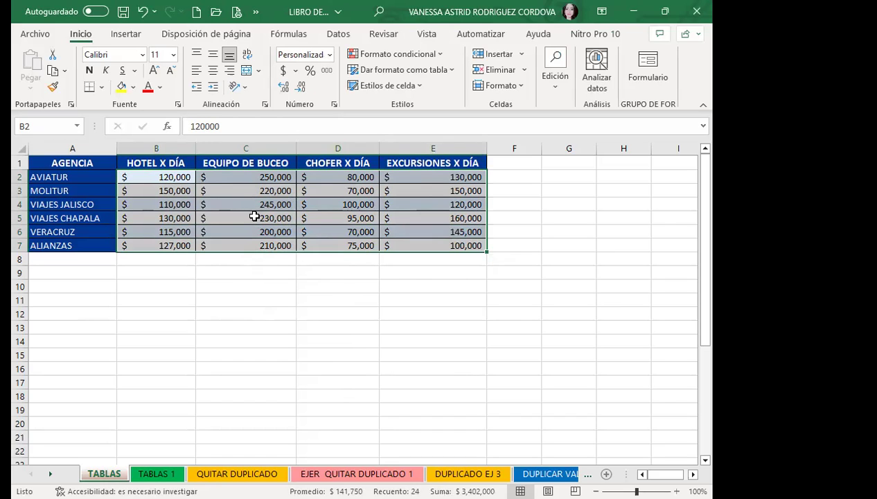
click(247, 216)
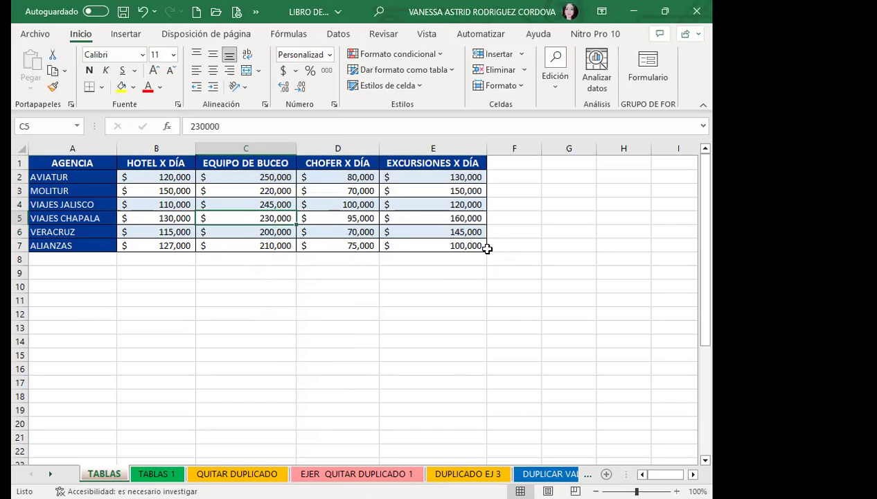
drag(490, 285, 489, 299)
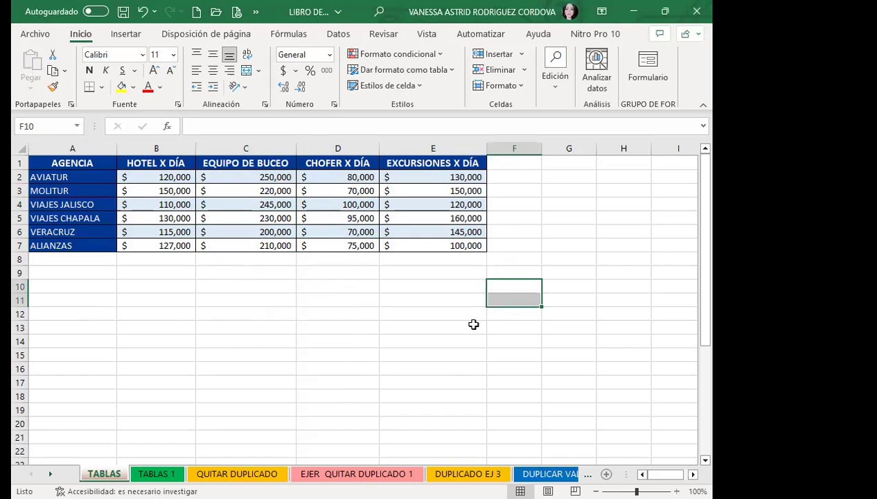
click(474, 324)
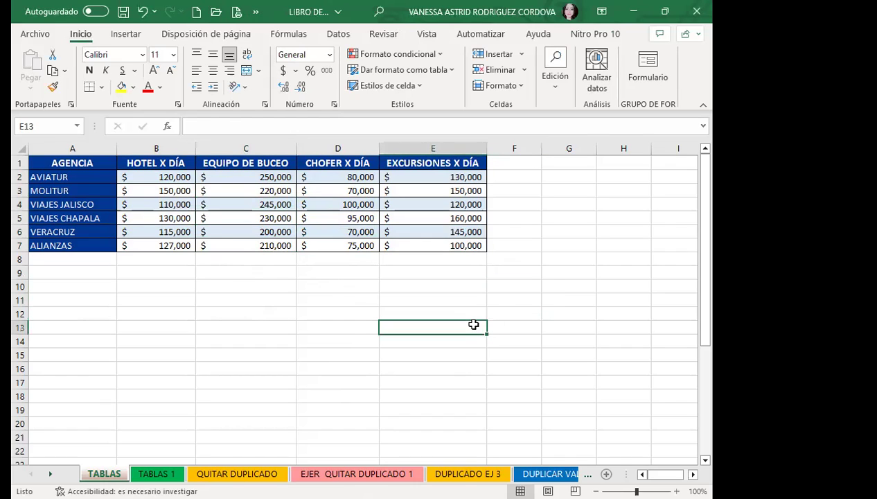
click(189, 201)
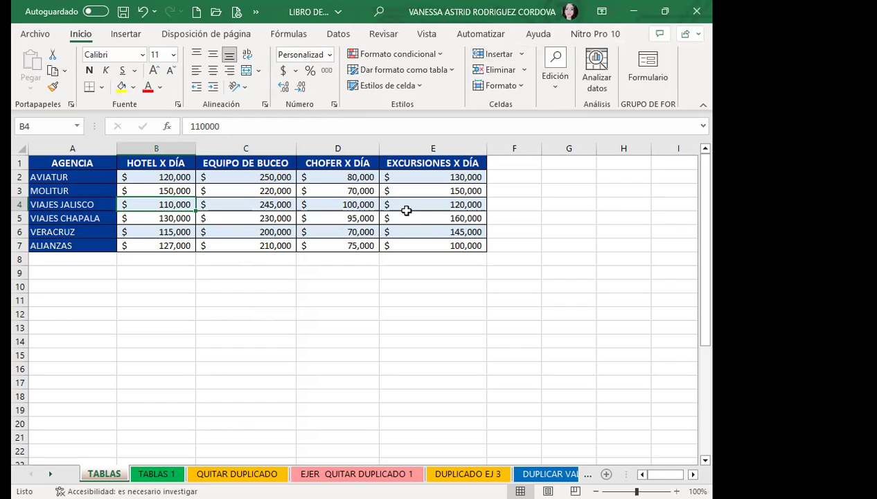
click(407, 210)
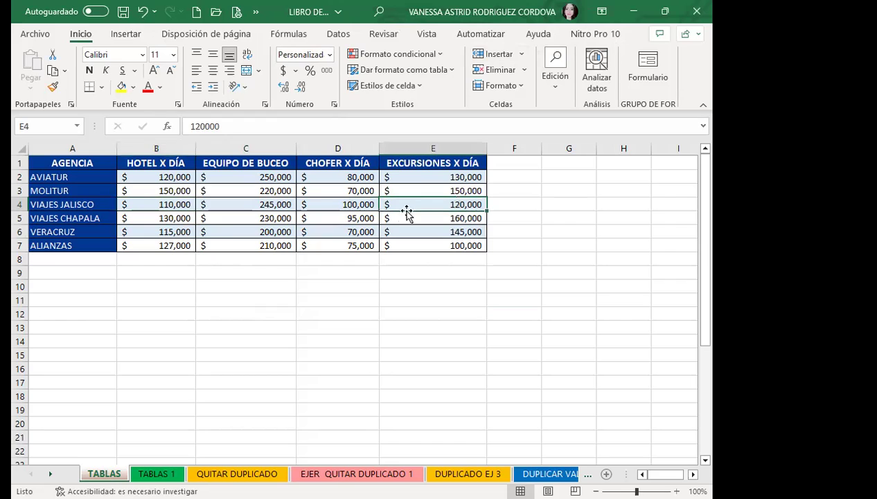
click(228, 232)
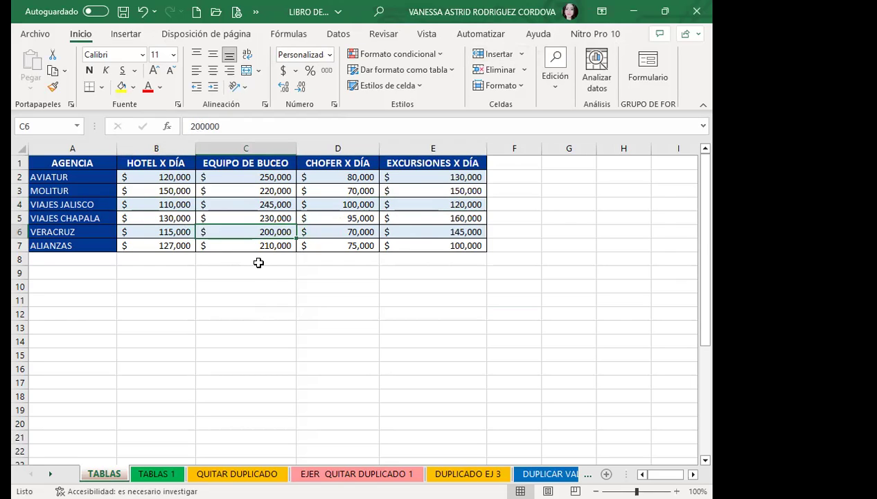
click(228, 192)
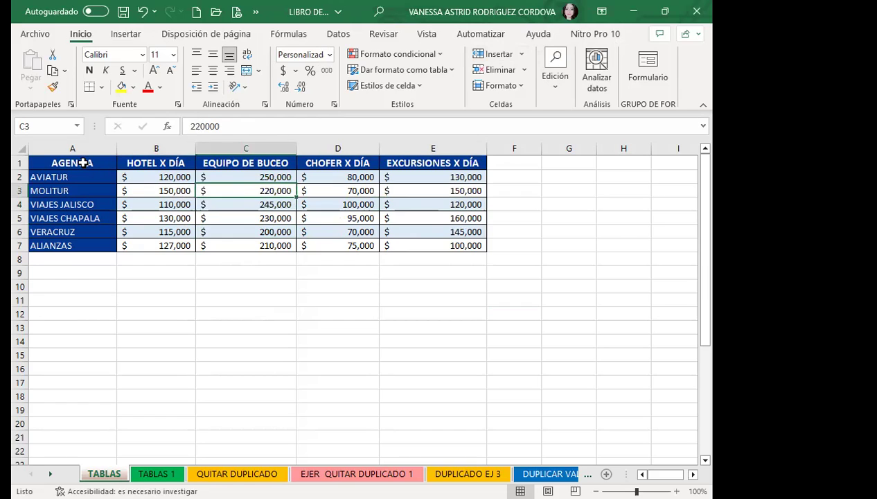
drag(90, 161, 466, 248)
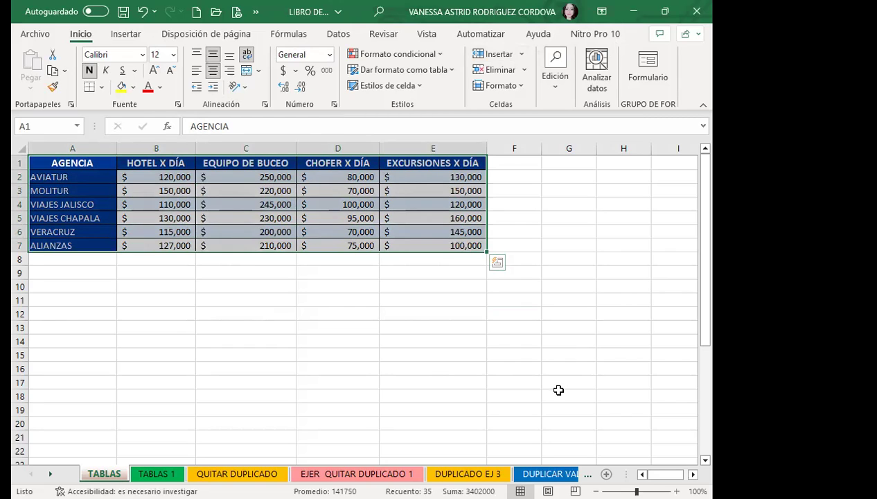
click(284, 192)
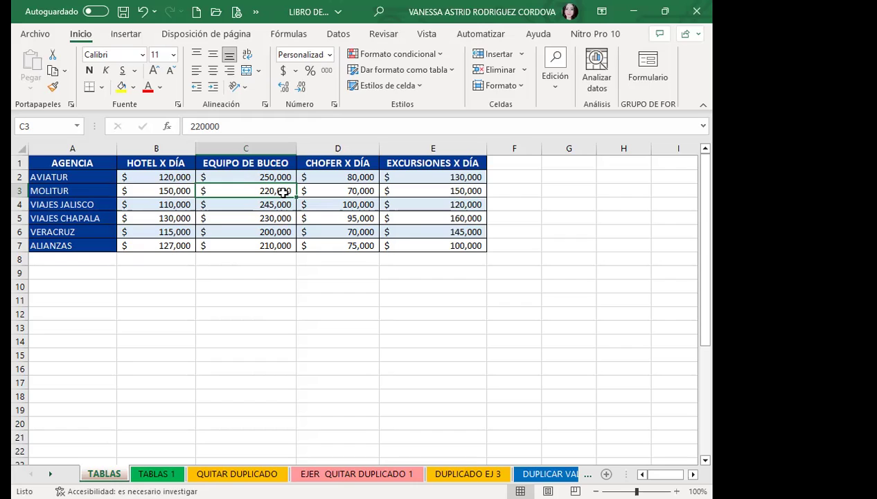
mouse_move(128, 174)
mouse_down()
mouse_move(381, 217)
mouse_move(429, 235)
mouse_up()
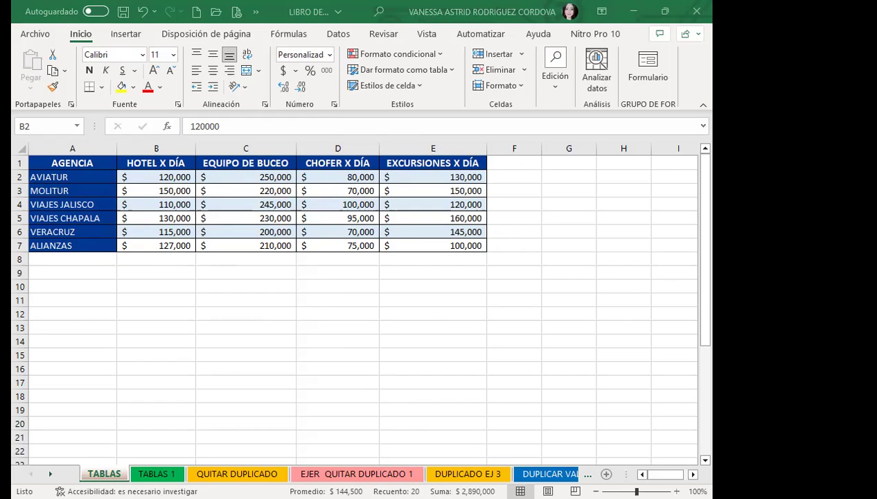
click(265, 216)
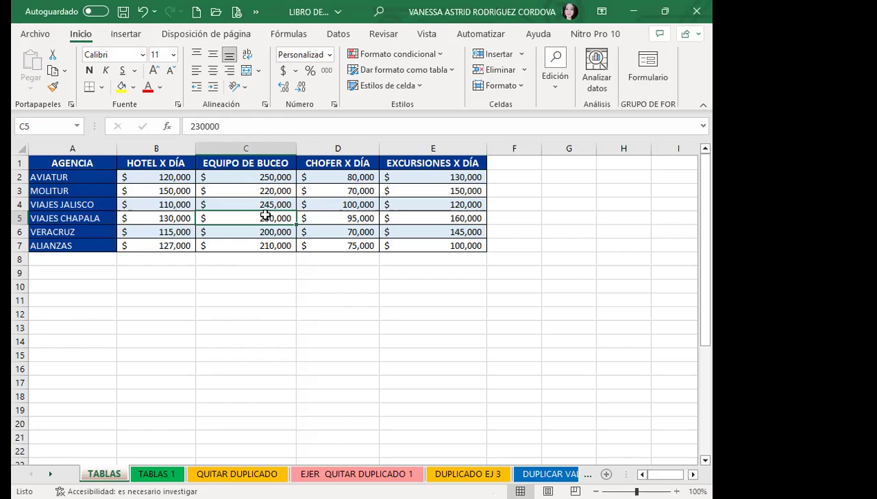
click(275, 195)
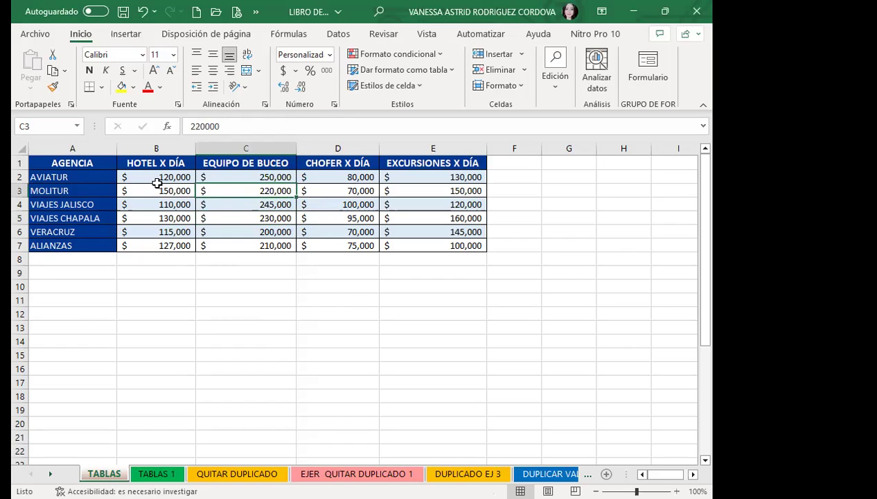
drag(153, 177, 443, 231)
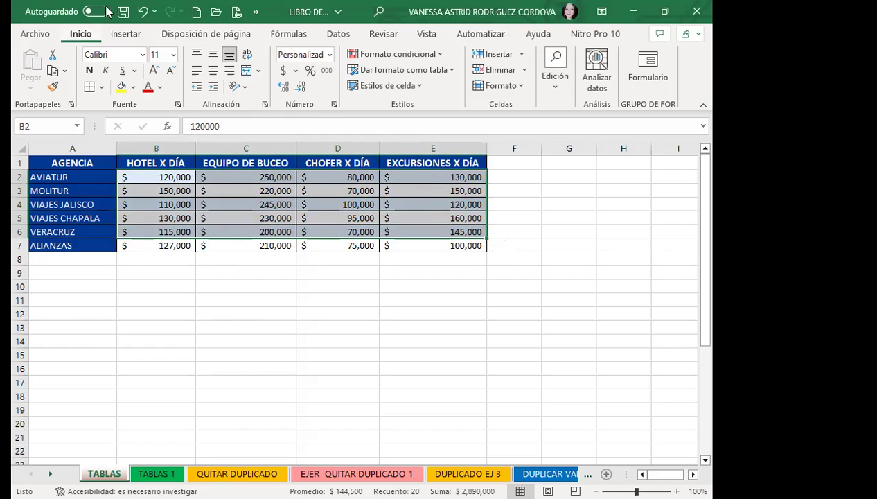
Step: Select the cost values B2:E7 and apply Borrar formatos to strip their currency formatting
click(558, 94)
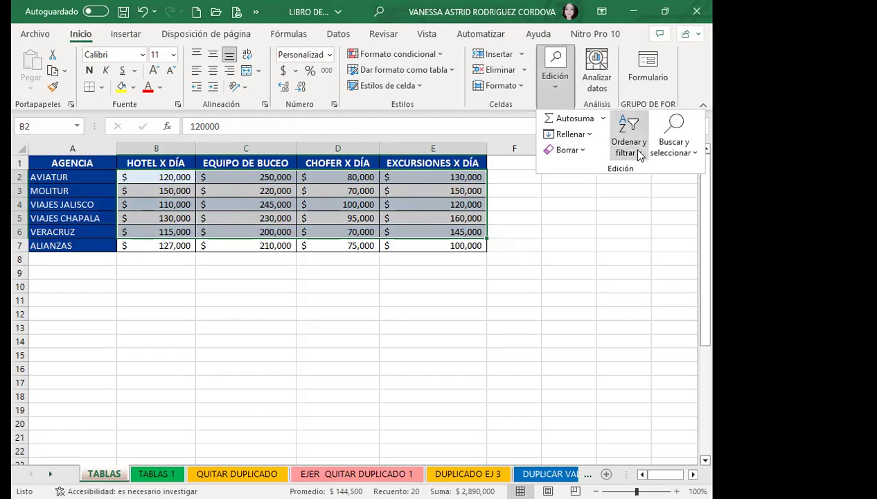
click(583, 151)
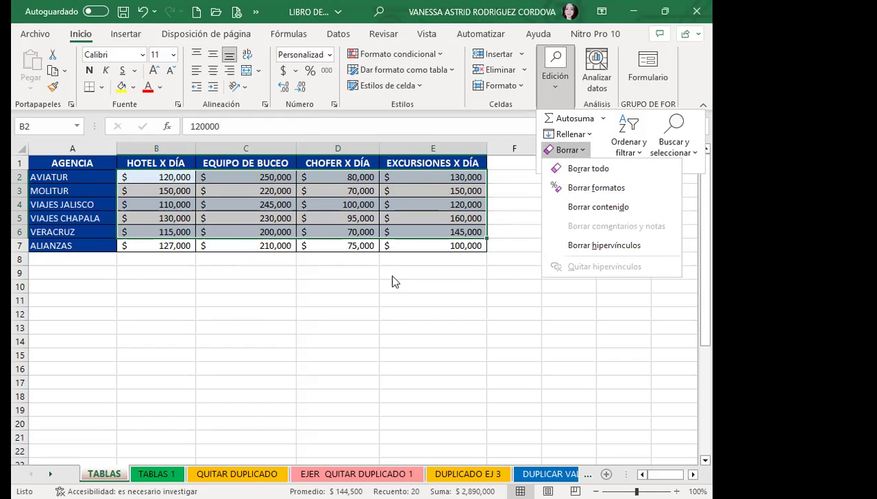
click(34, 139)
drag(160, 176, 423, 246)
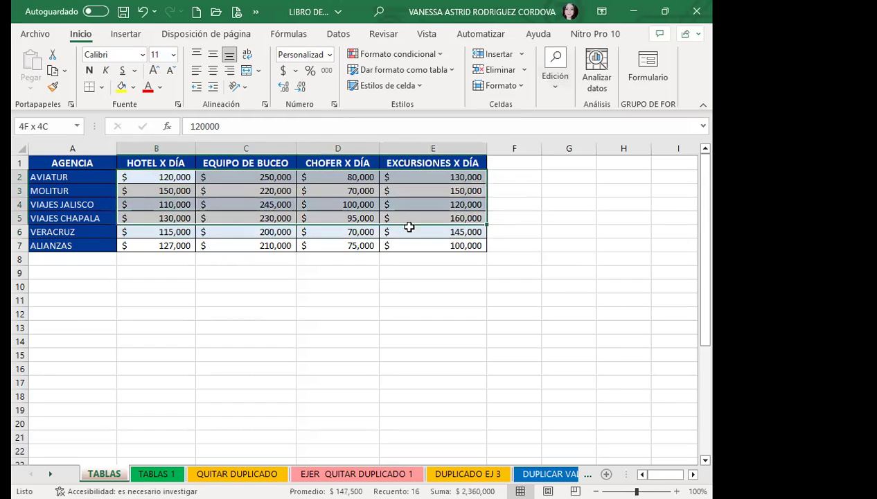
click(555, 86)
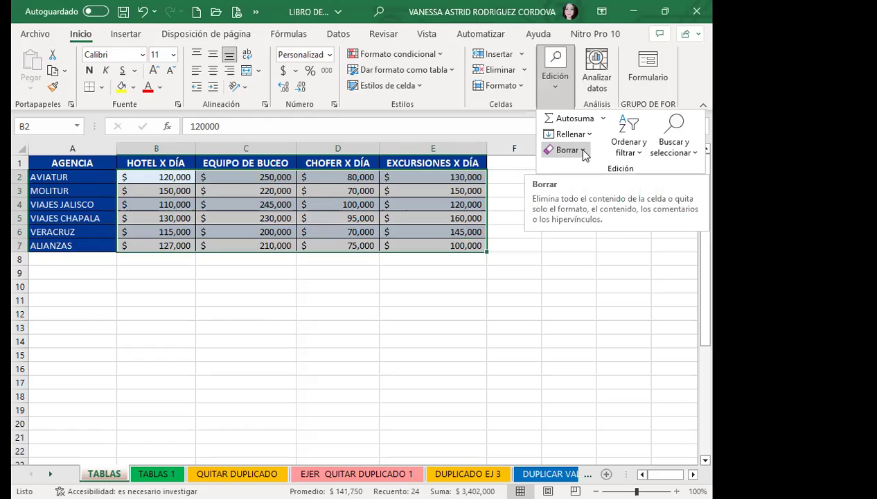
click(583, 151)
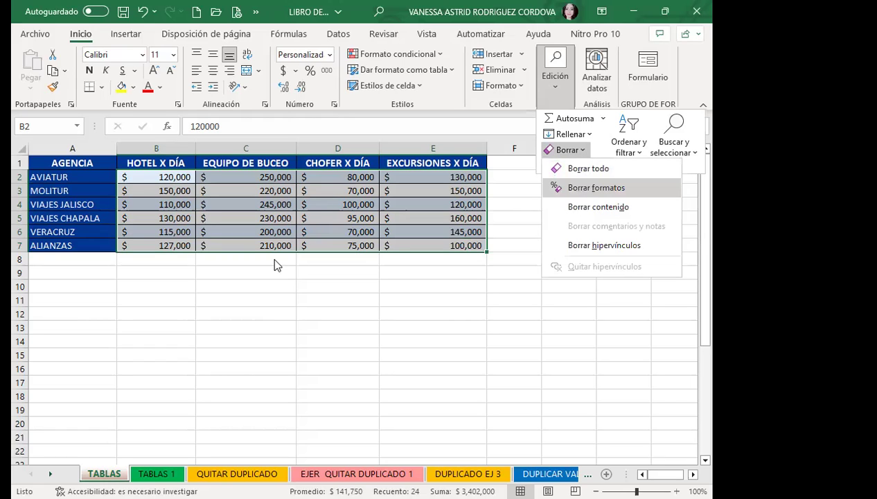
click(590, 193)
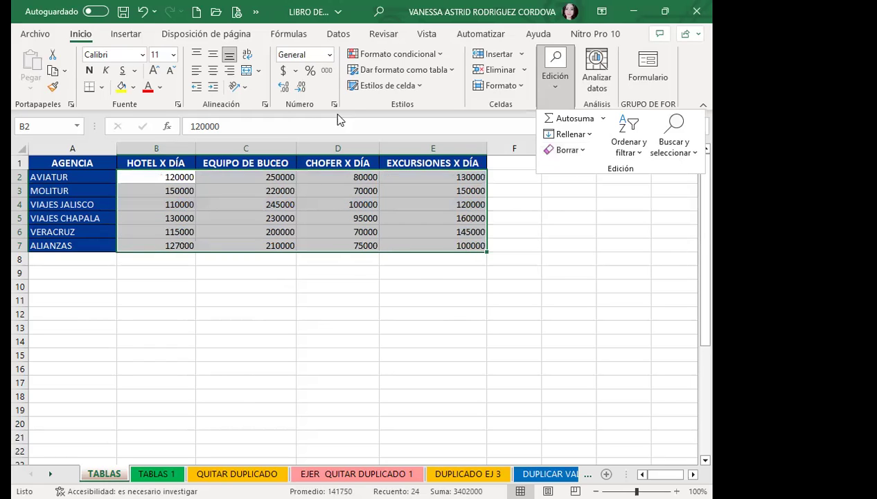
Step: After trying Moneda and General, give B2:E7 Contabilidad format with one decimal place
click(282, 70)
click(330, 54)
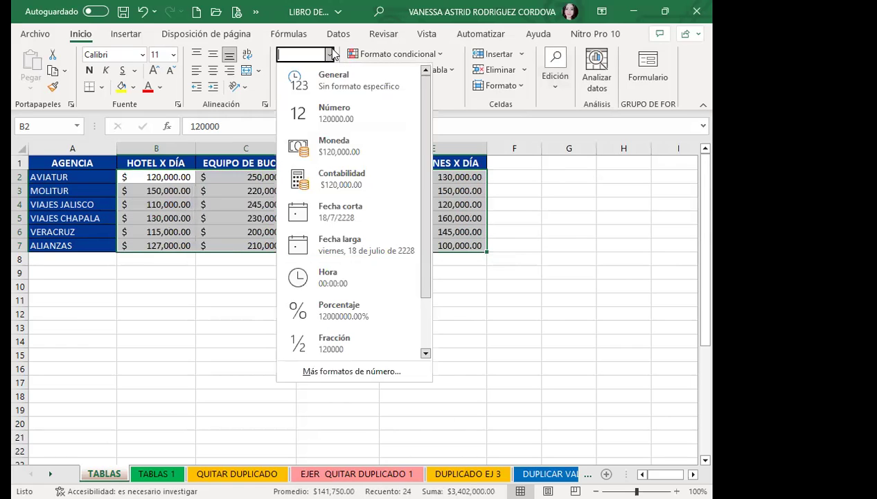
click(338, 147)
click(330, 54)
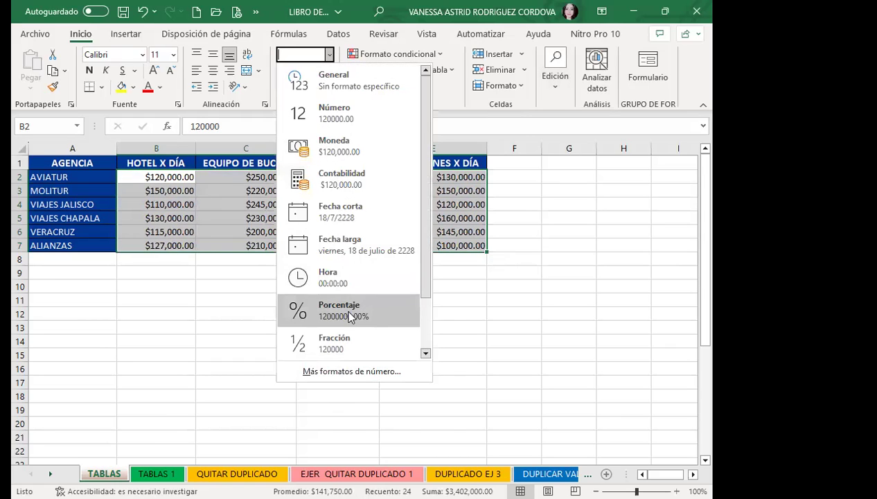
scroll(370, 329, down, 2)
scroll(370, 325, up, 2)
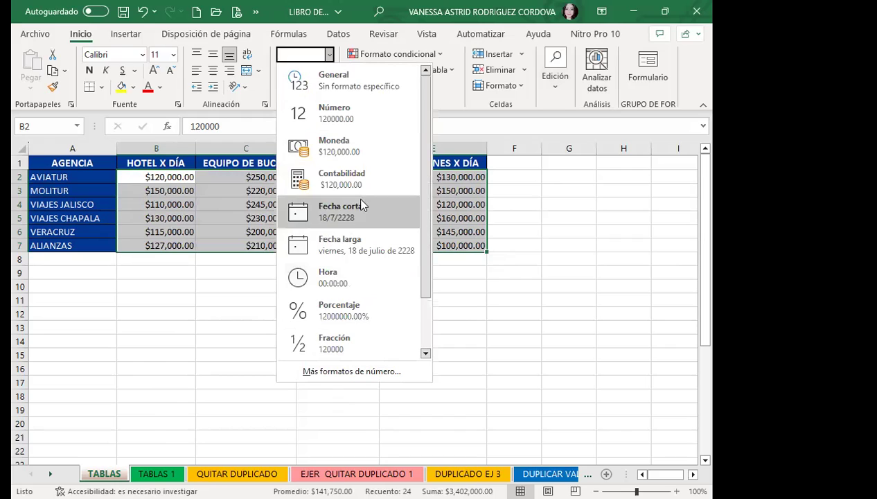
click(340, 147)
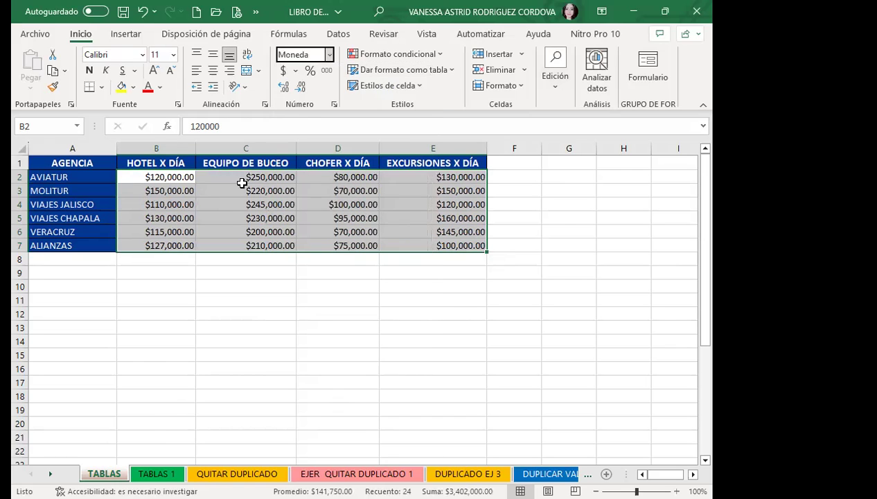
click(329, 54)
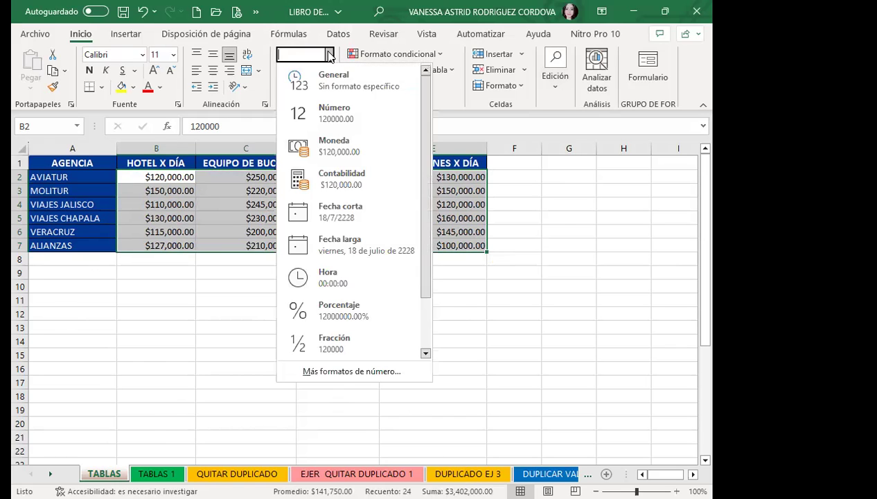
click(325, 90)
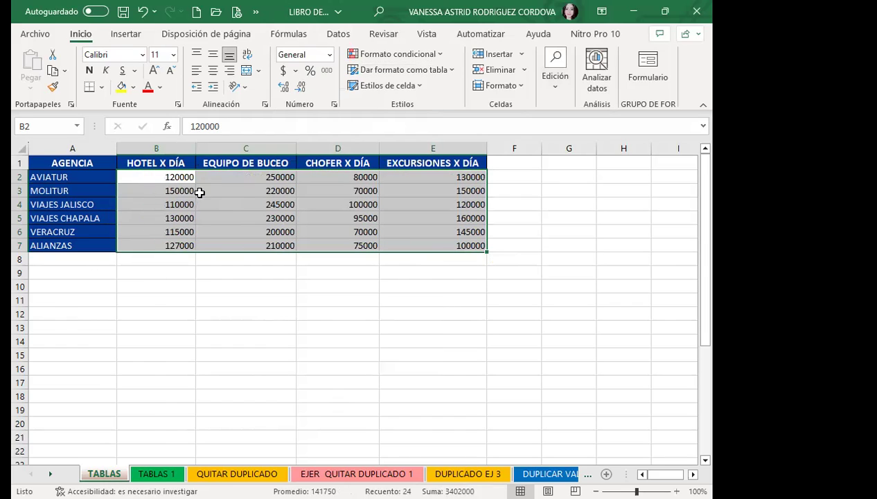
click(283, 70)
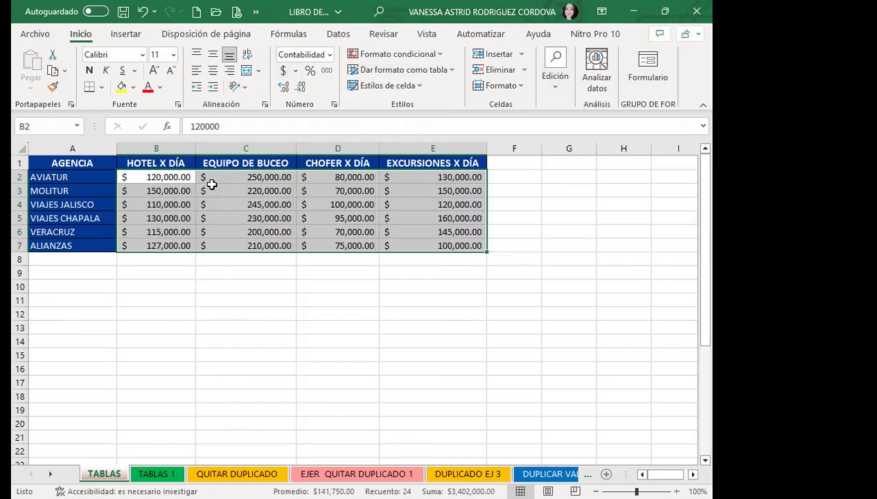
click(302, 88)
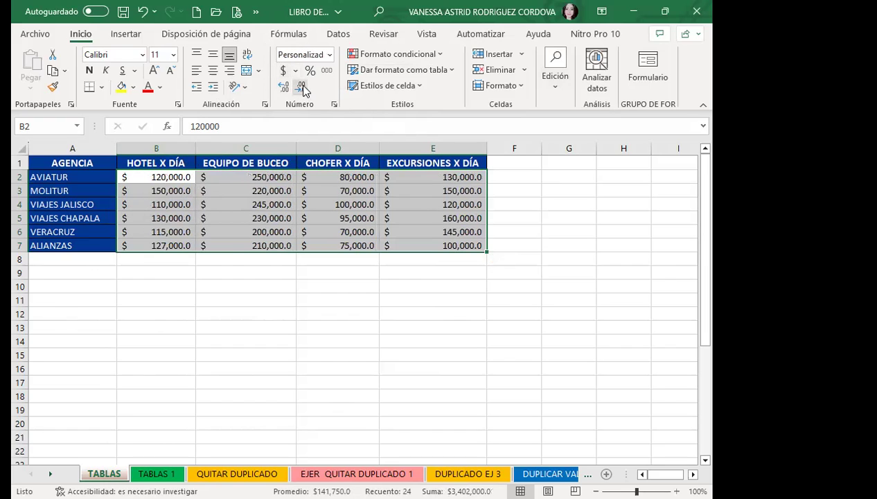
Step: Drop the last decimal so costs read like $ 120,000, and add Todos los bordes to B2:E7
click(302, 88)
click(231, 229)
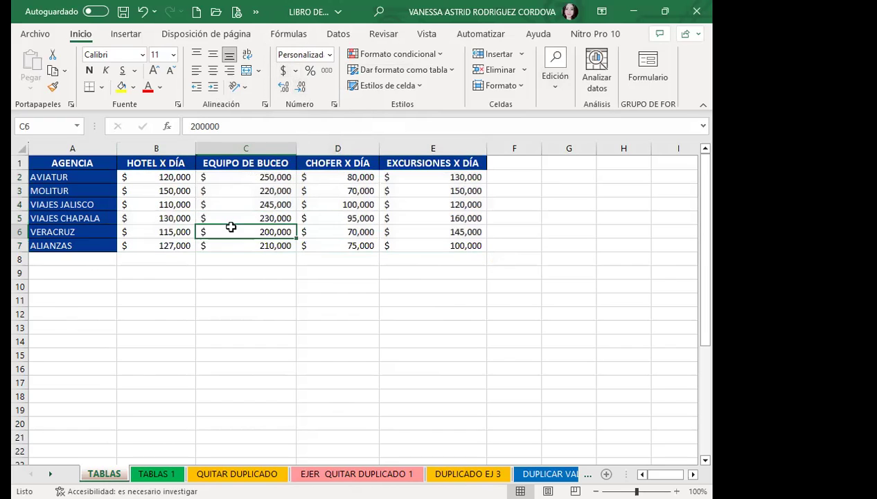
drag(125, 177, 461, 251)
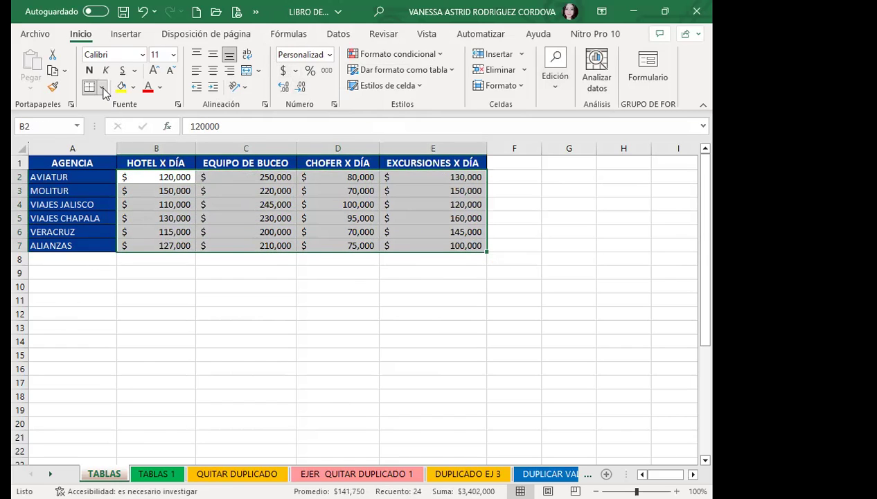
click(103, 88)
click(100, 224)
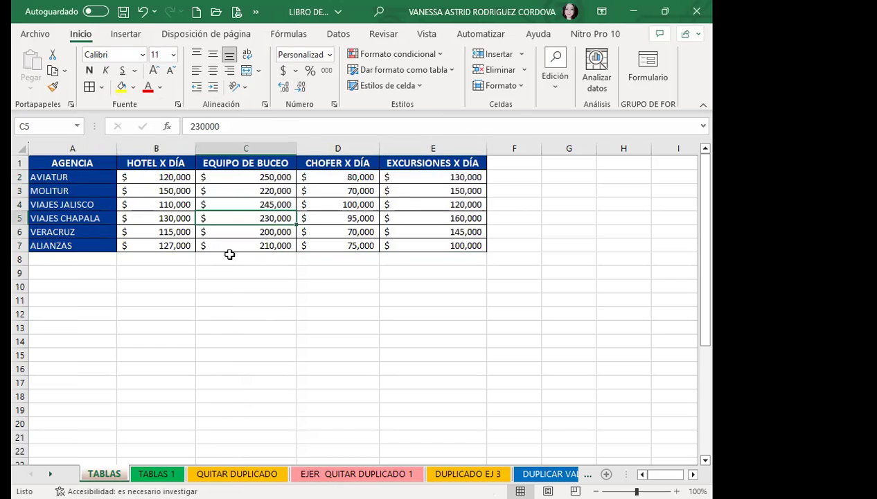
click(228, 219)
Step: Check the MOLITUR cell and cost cell formats, then go to the Insertar tab
click(65, 193)
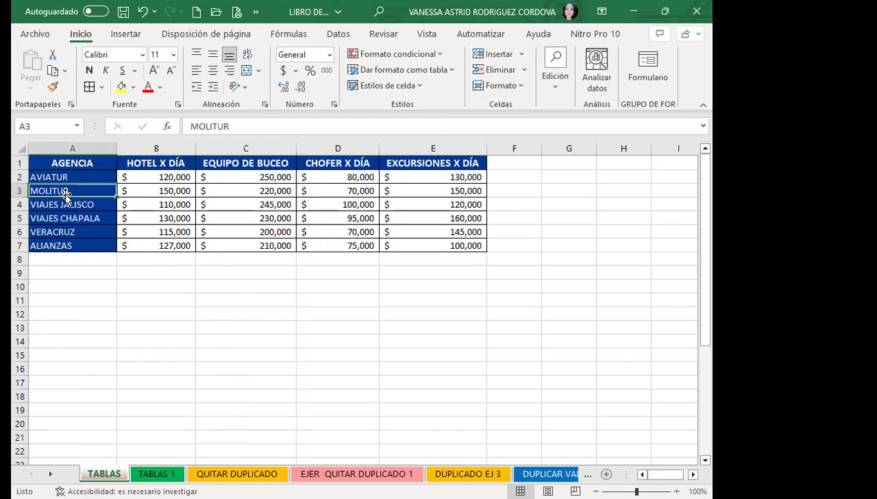
click(181, 192)
click(244, 217)
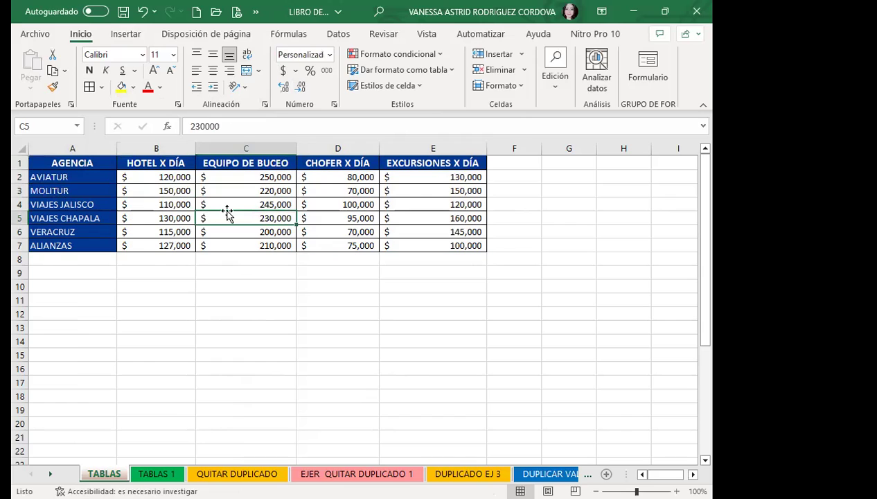
click(126, 34)
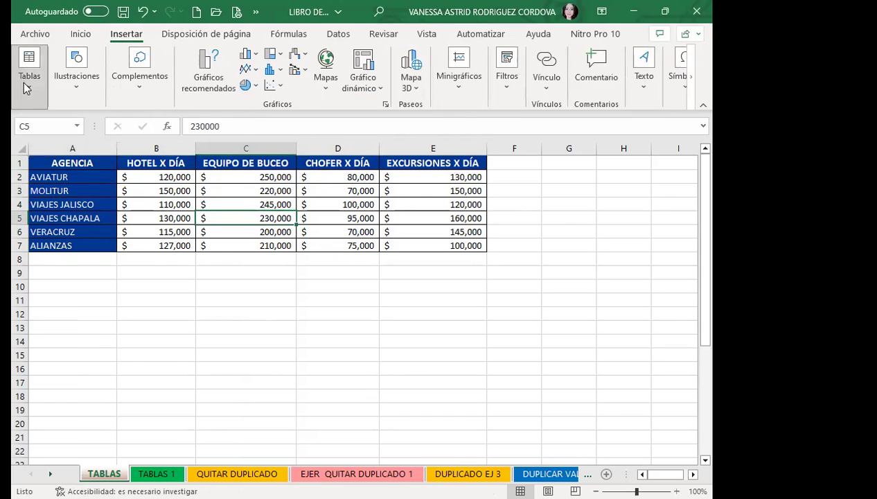
key(ctrl+t)
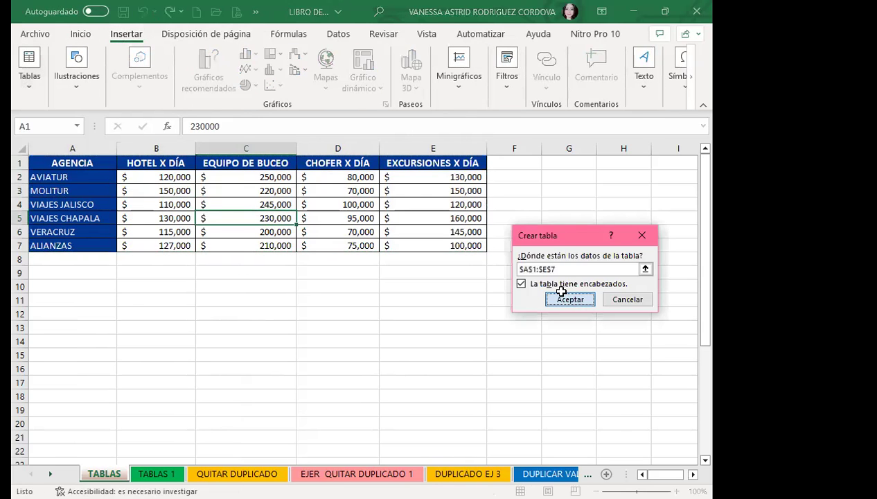
click(561, 292)
click(307, 218)
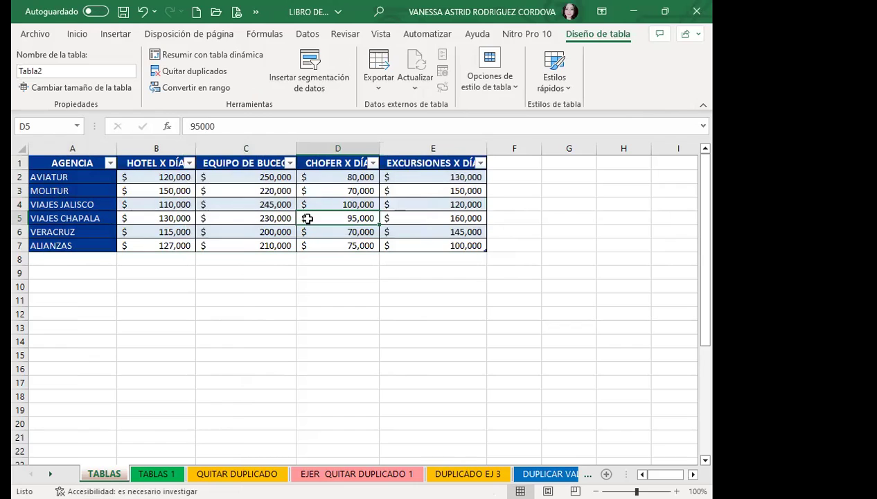
text(ñ)
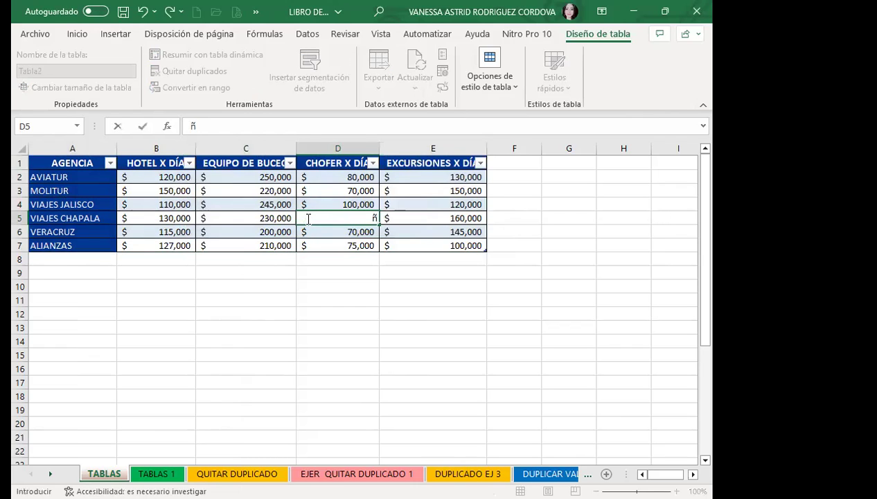
key(ctrl+z)
click(313, 273)
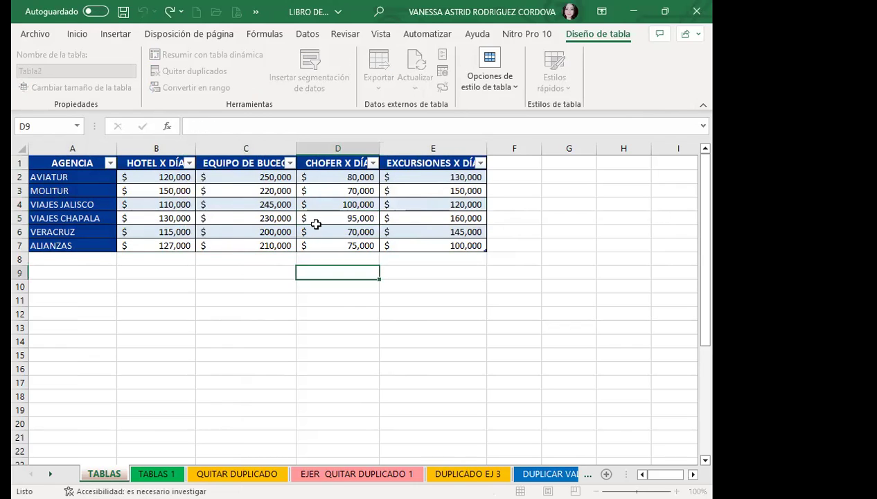
click(321, 202)
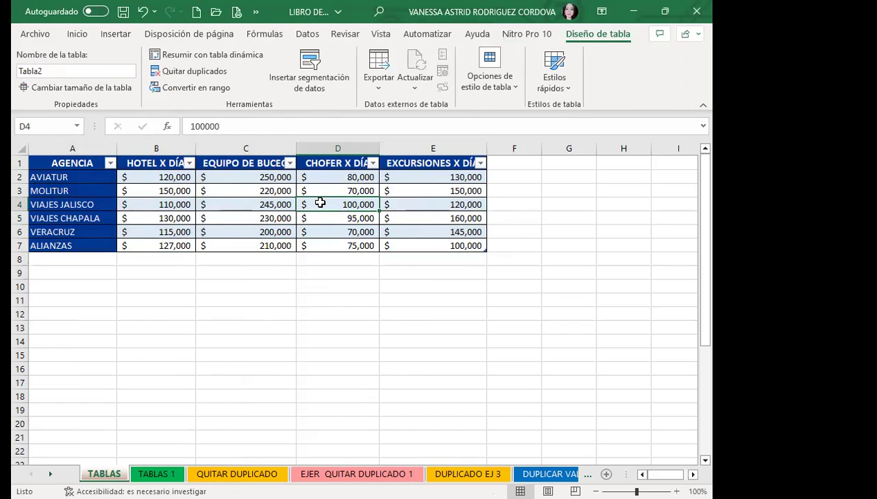
key(ctrl+shift+l)
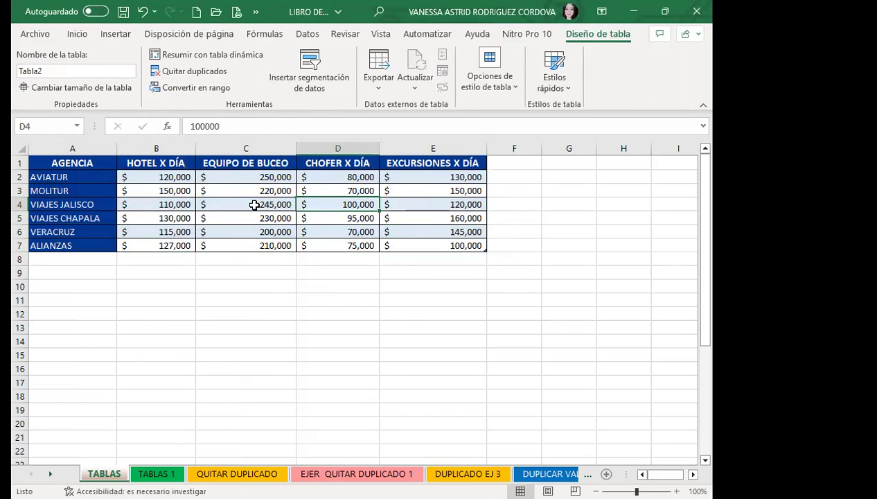
click(254, 203)
click(489, 247)
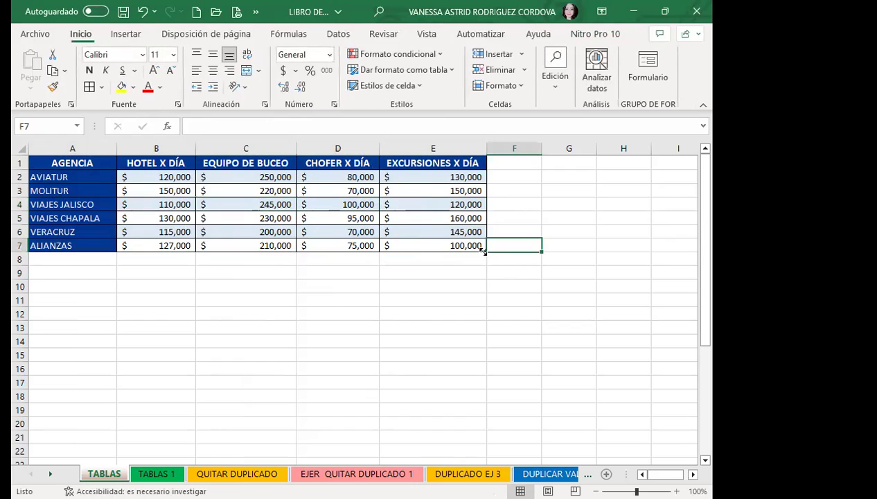
click(469, 247)
click(603, 34)
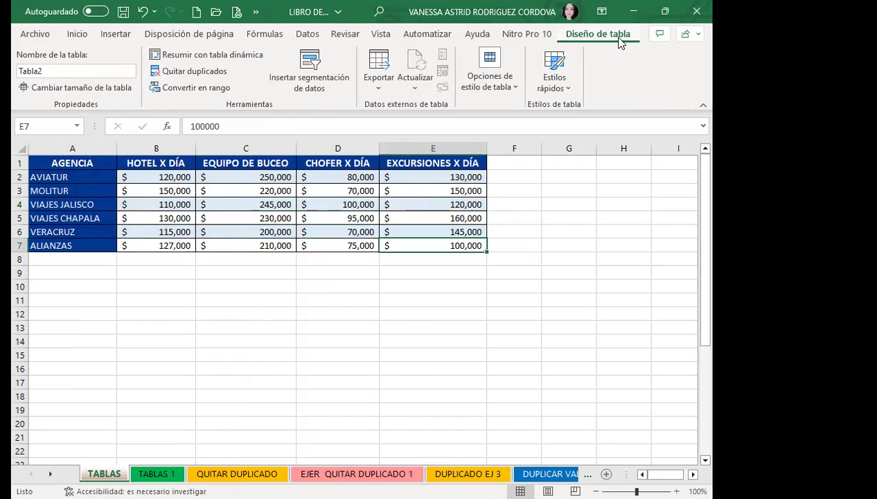
click(200, 210)
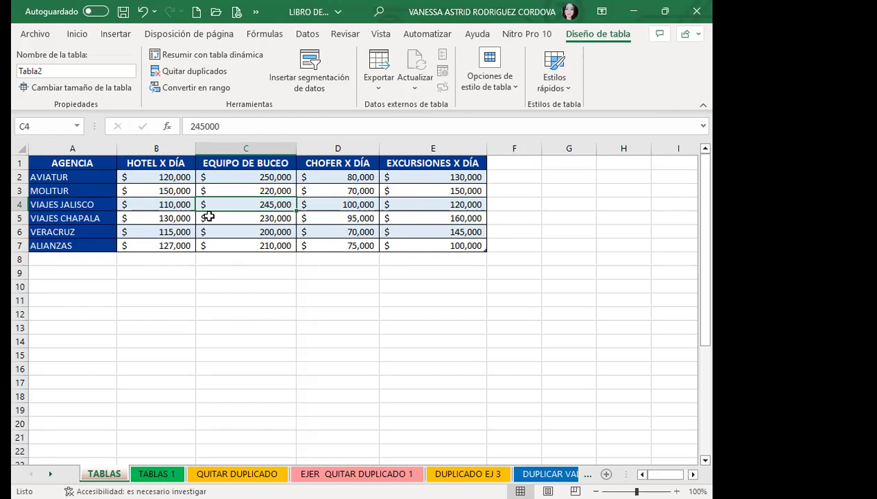
Step: Check cells B3–C5 of the upper table and return to the Inicio tab
click(219, 221)
click(216, 202)
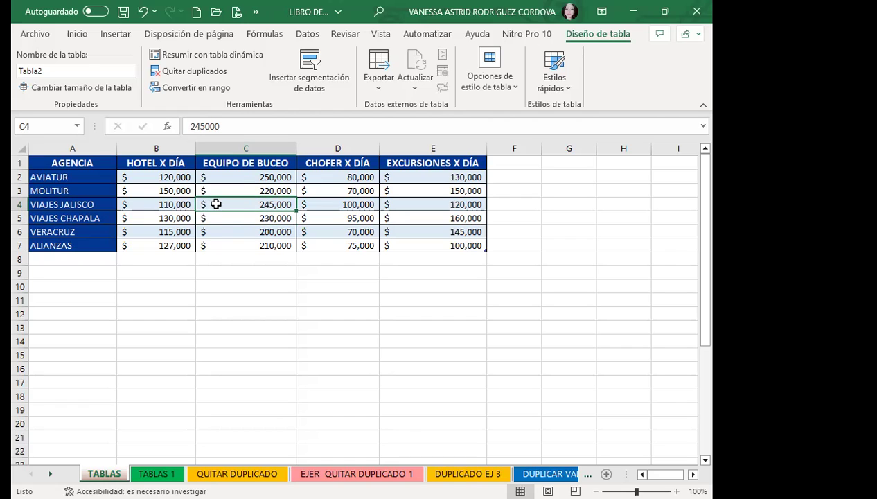
click(72, 35)
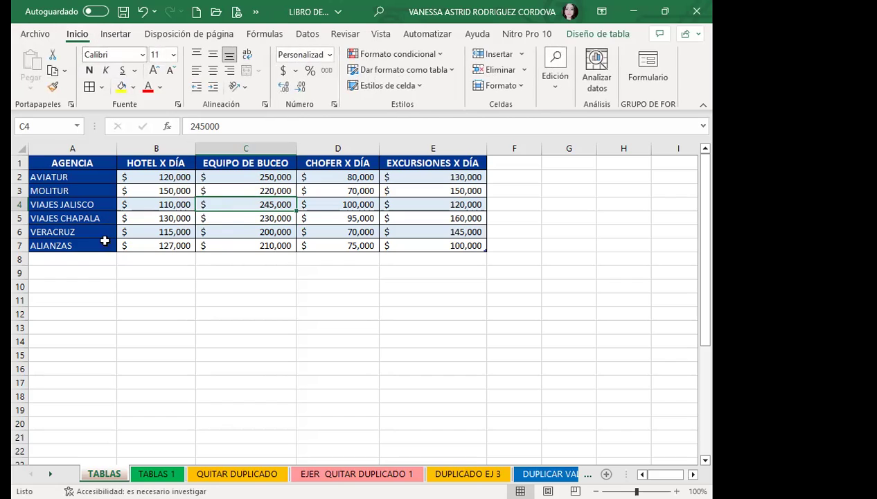
click(108, 274)
click(122, 185)
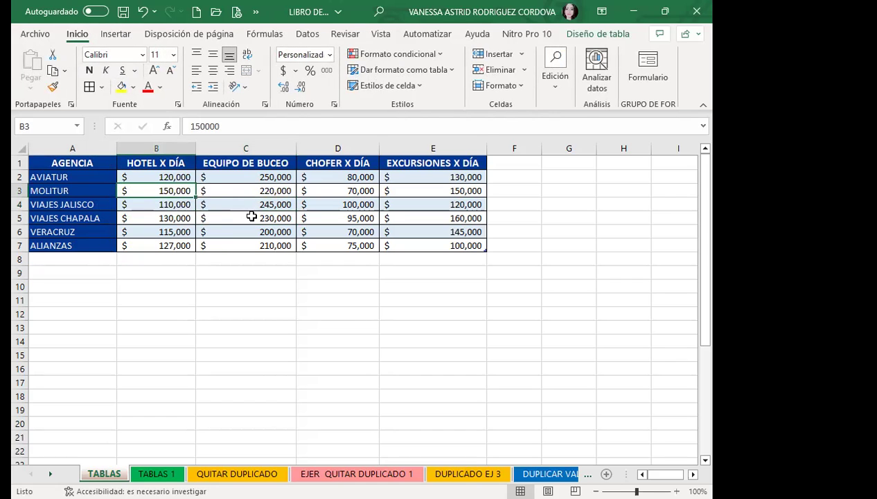
Step: Scroll down to the unformatted copy at row 28 and inspect its cells B28–C31
scroll(289, 263, down, 3)
scroll(289, 262, down, 3)
scroll(289, 260, down, 1)
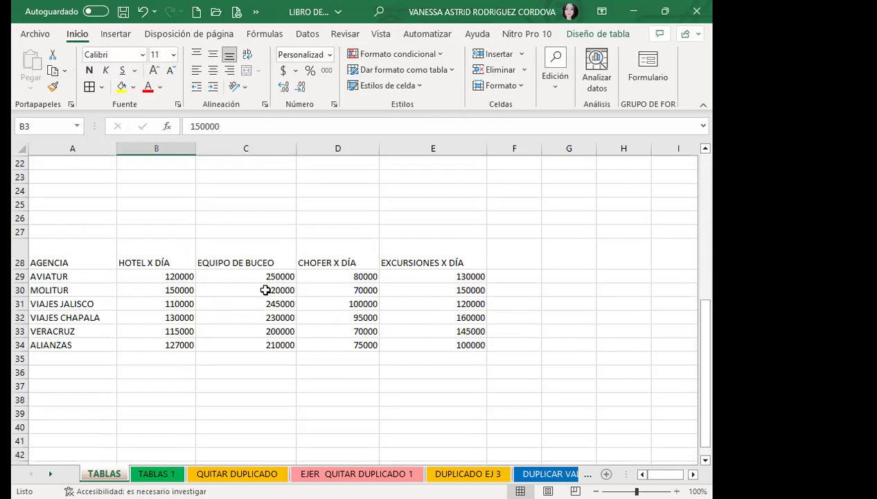
click(250, 300)
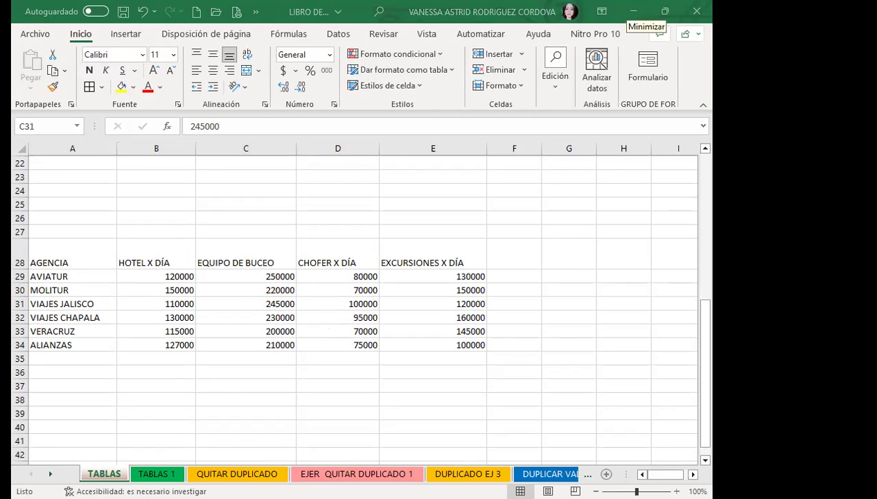
click(133, 256)
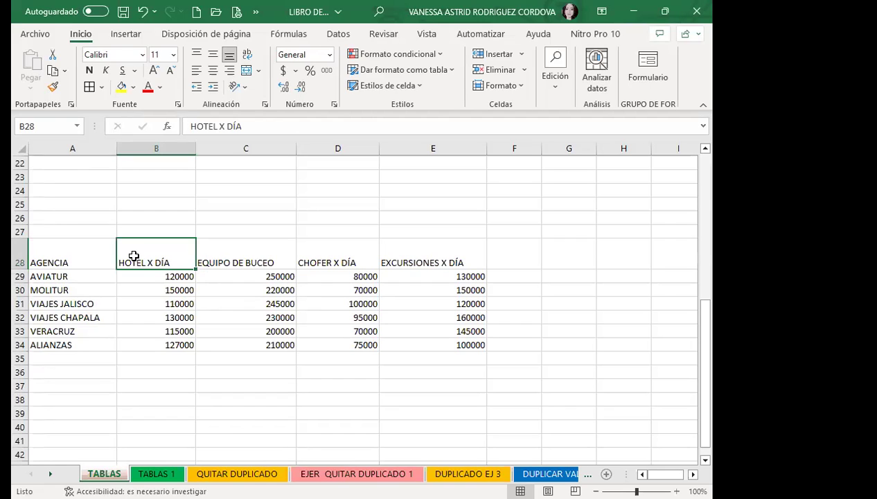
click(144, 302)
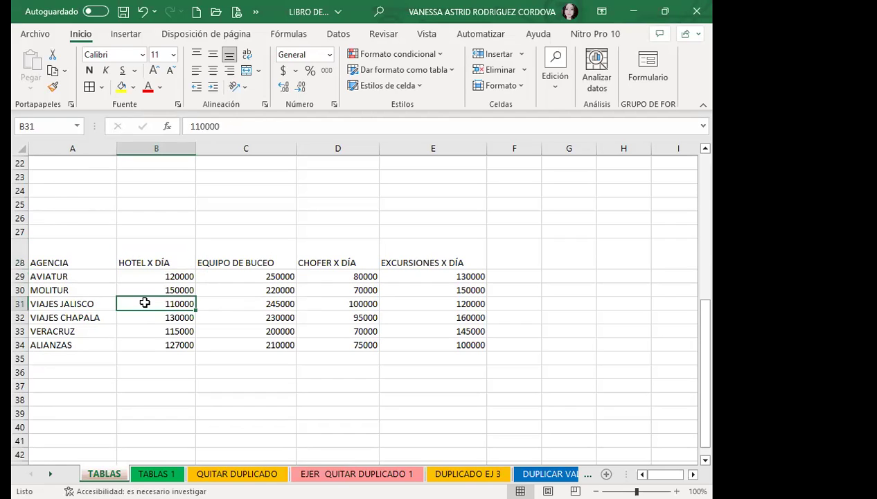
click(165, 288)
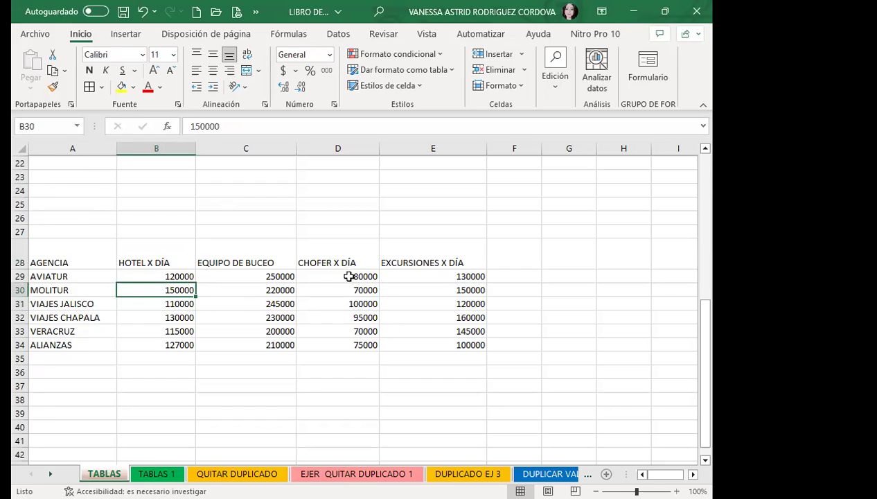
click(245, 306)
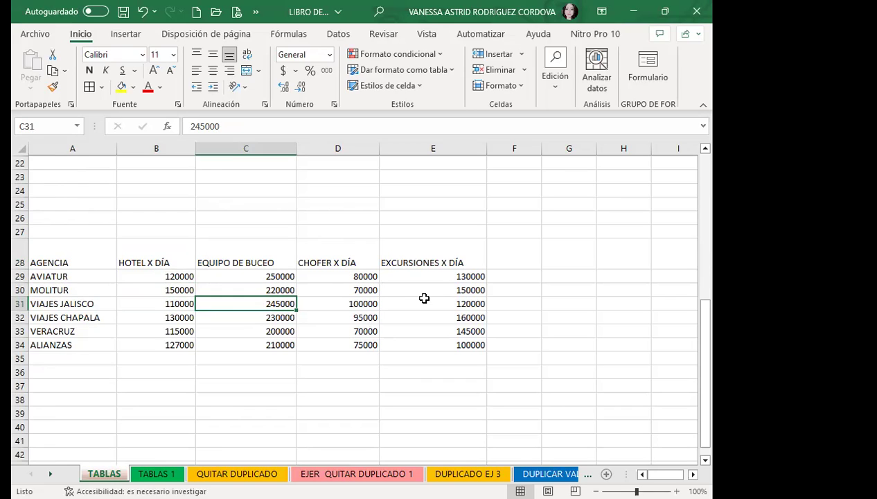
click(137, 276)
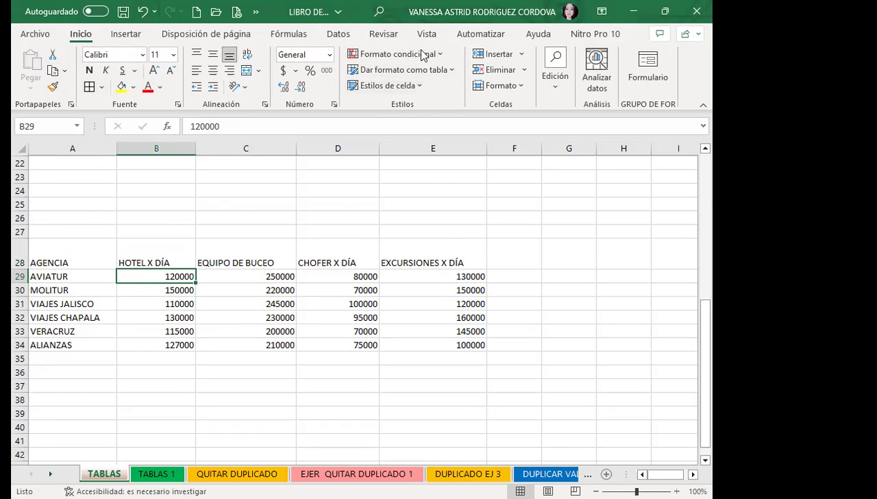
Step: Pick a style from the Dar formato como tabla gallery for the A28:E34 data
click(452, 71)
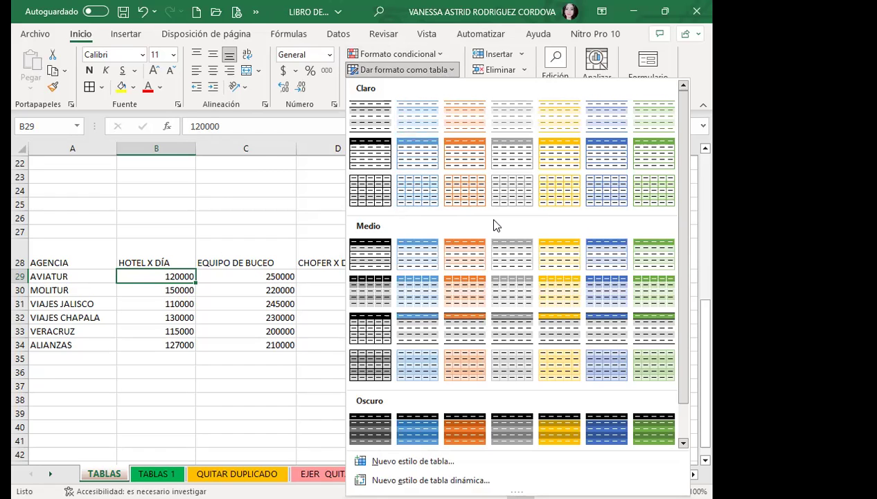
scroll(496, 225, down, 1)
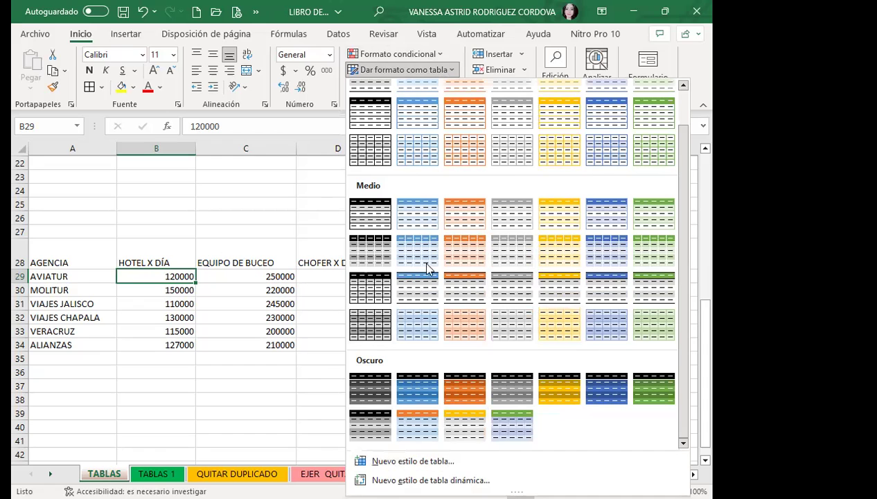
scroll(419, 305, up, 1)
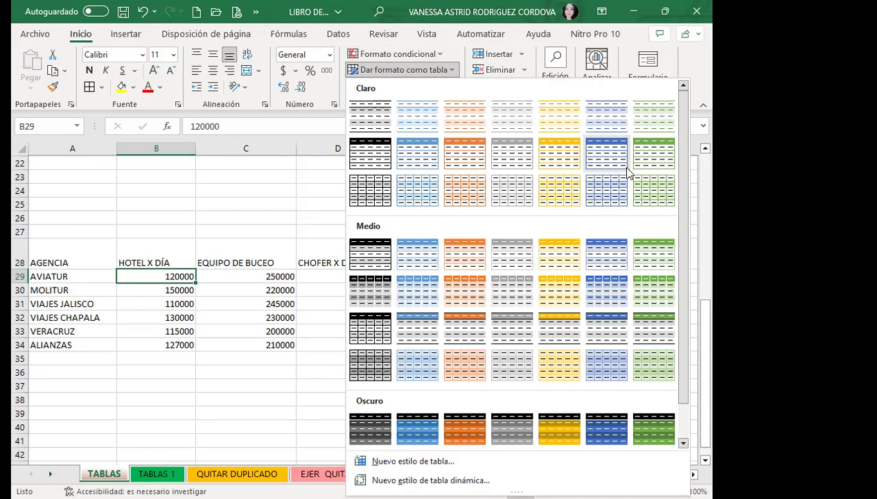
scroll(524, 239, down, 1)
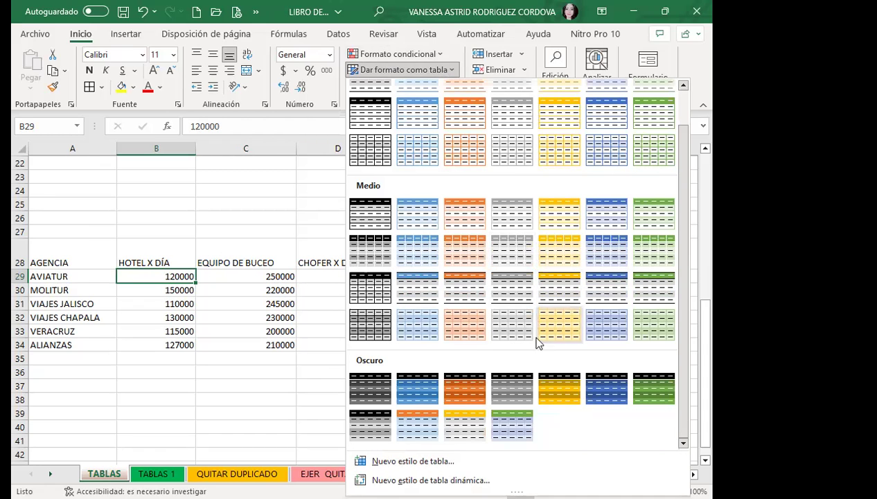
click(550, 393)
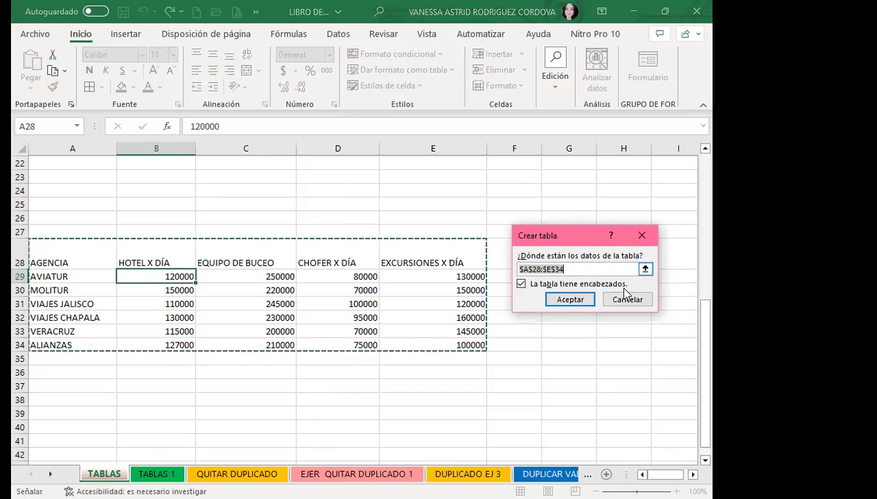
Step: Create the table from $A$28:$E$34 with headers, undo the stray header edit, and hide filter arrows
click(564, 301)
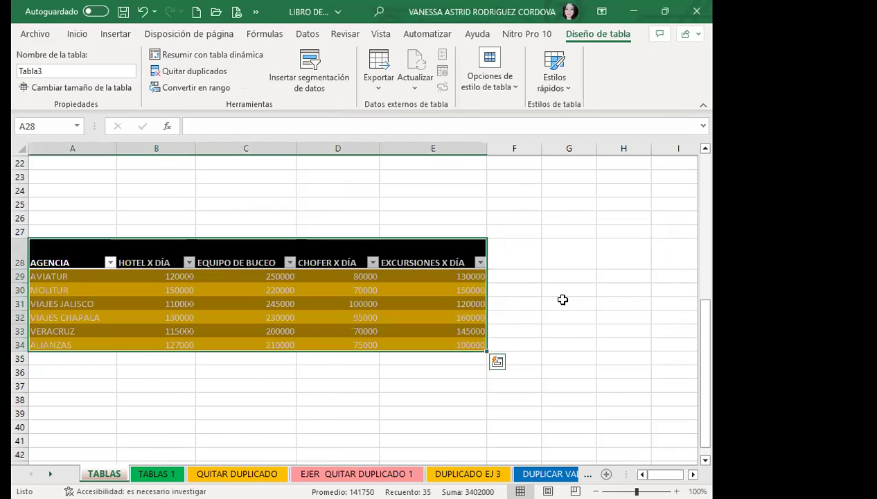
text(I)
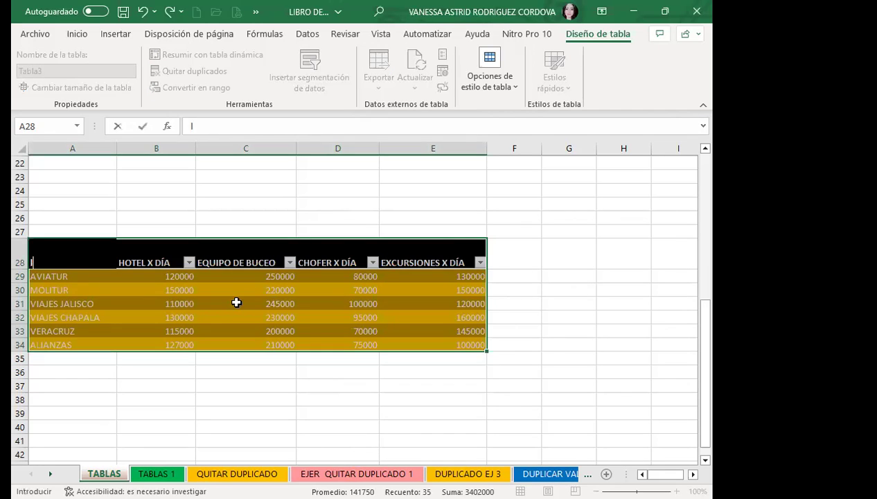
click(213, 319)
key(ctrl+z)
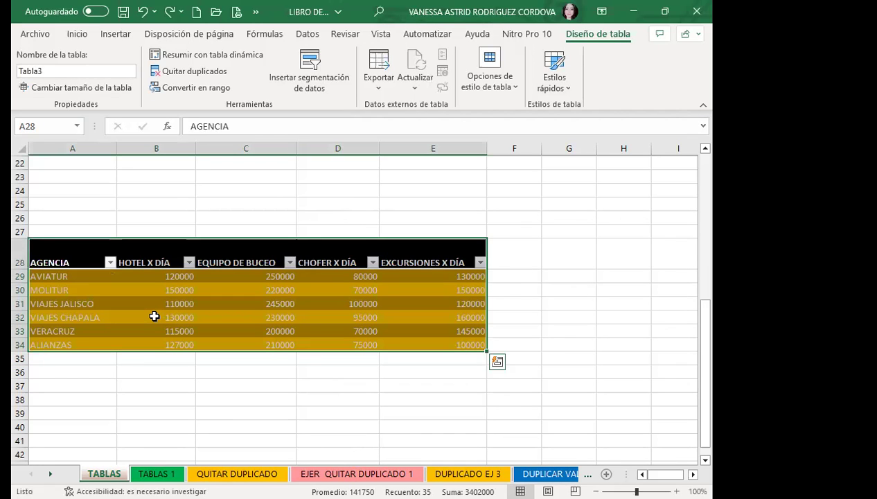
key(ctrl+shift+l)
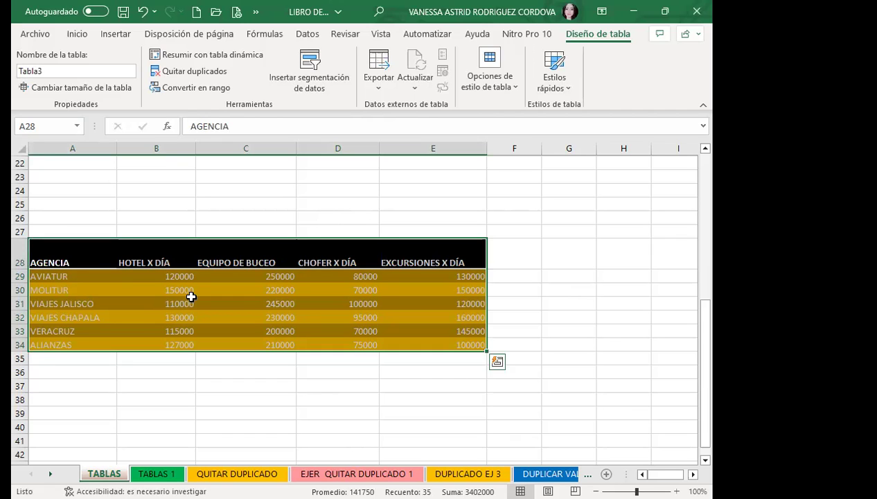
click(75, 33)
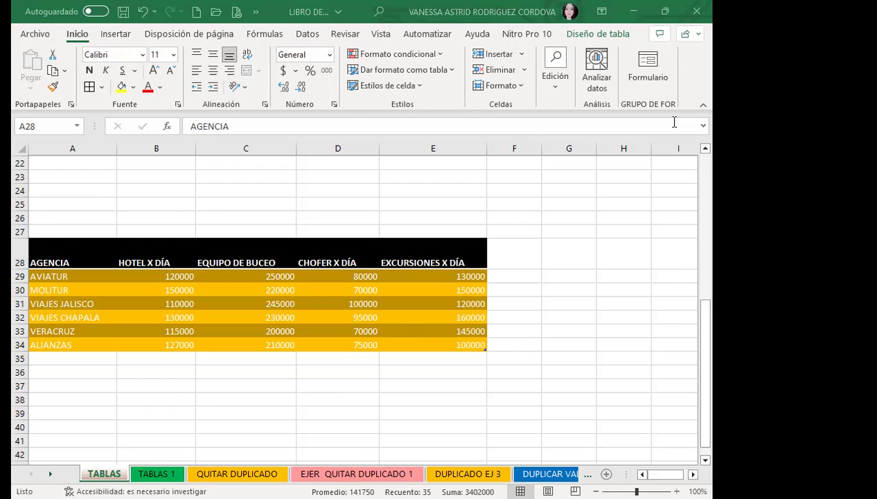
click(302, 331)
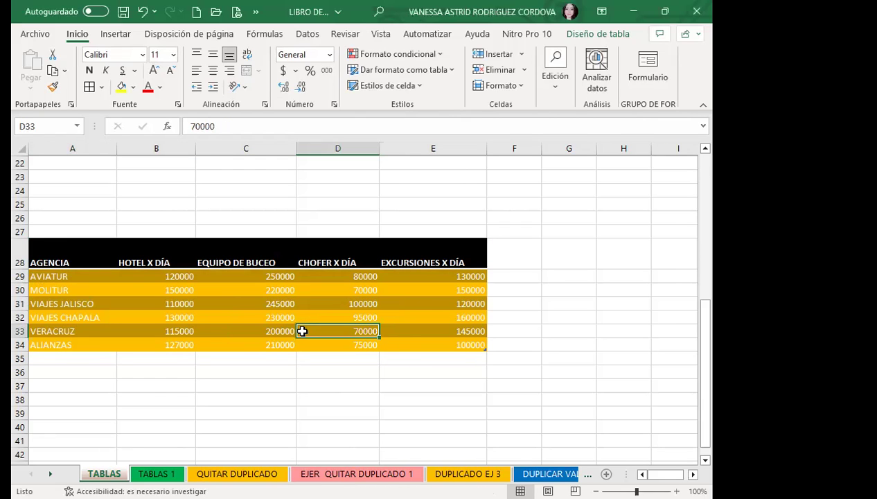
Step: Select A28:E34 and apply a dark blue table style
click(233, 313)
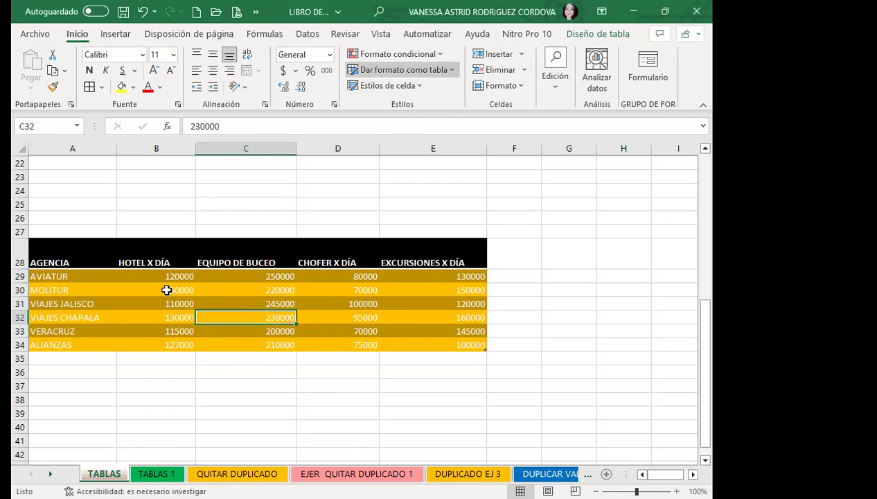
drag(30, 262, 485, 345)
click(450, 72)
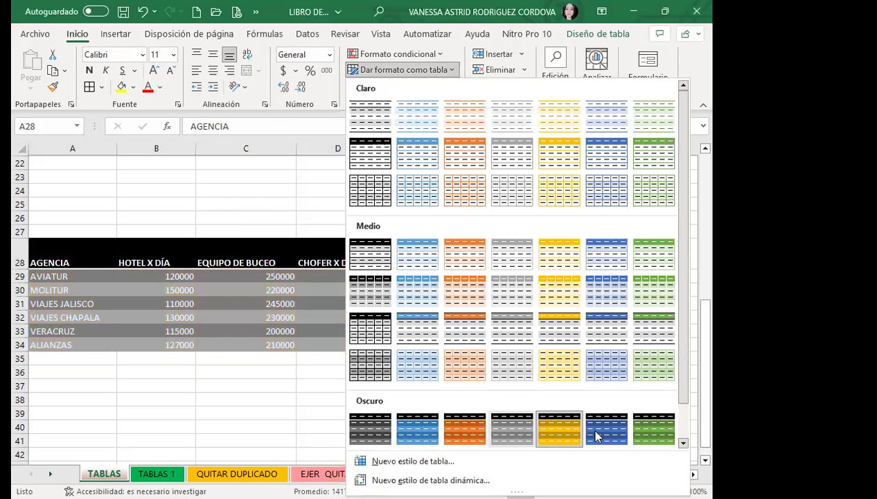
click(591, 426)
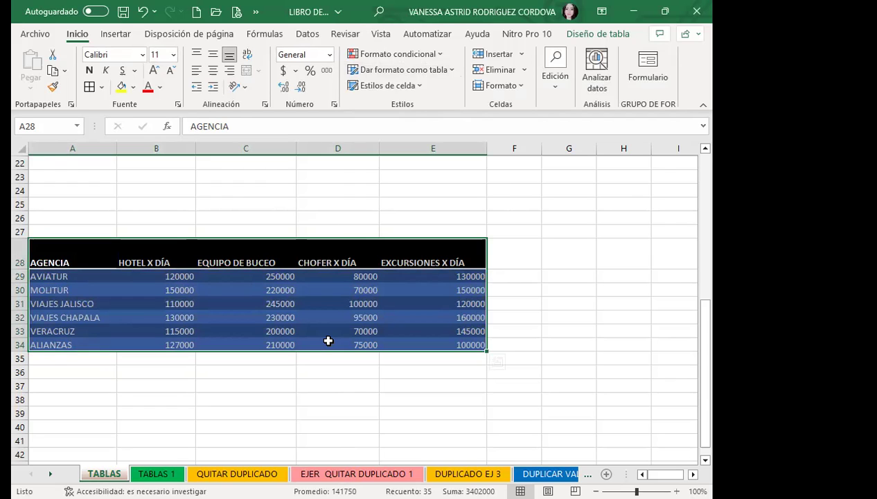
click(231, 316)
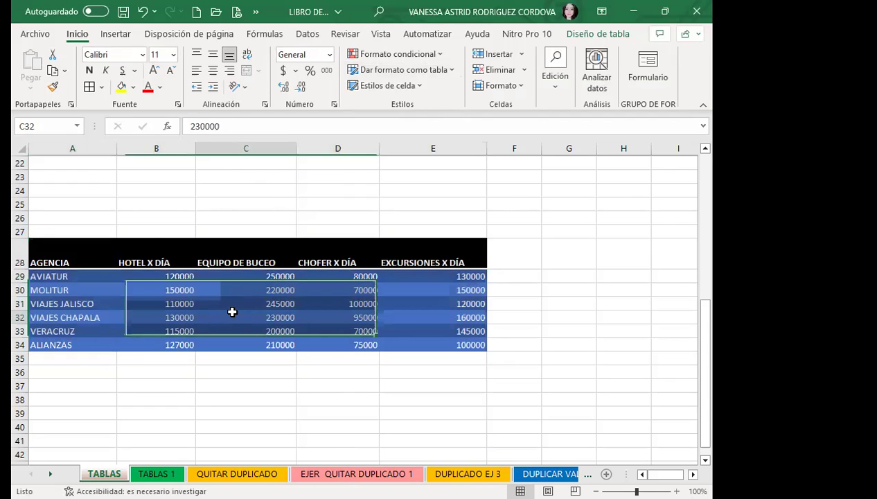
Step: Replace it with the green-header Estilo de tabla oscuro 11
click(437, 70)
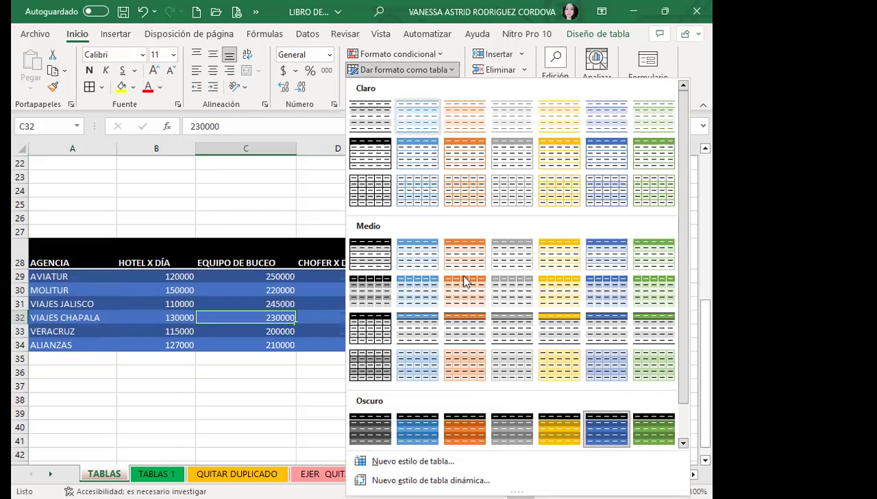
scroll(471, 298, down, 1)
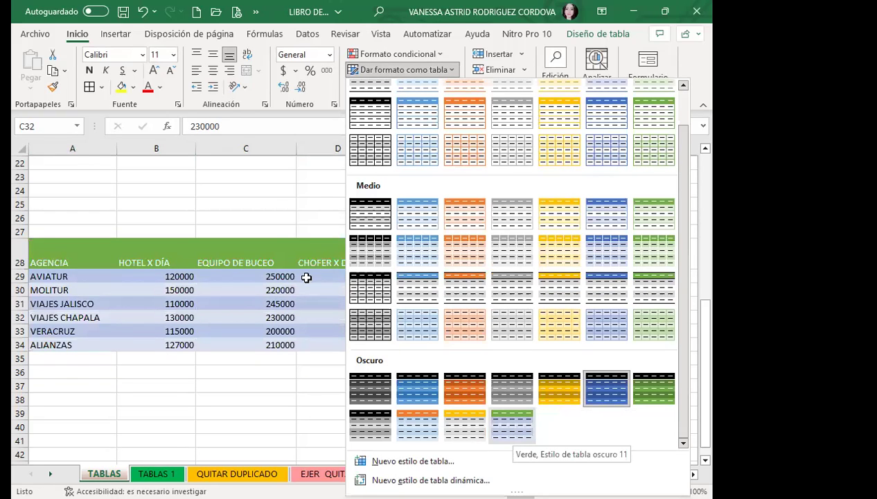
click(249, 316)
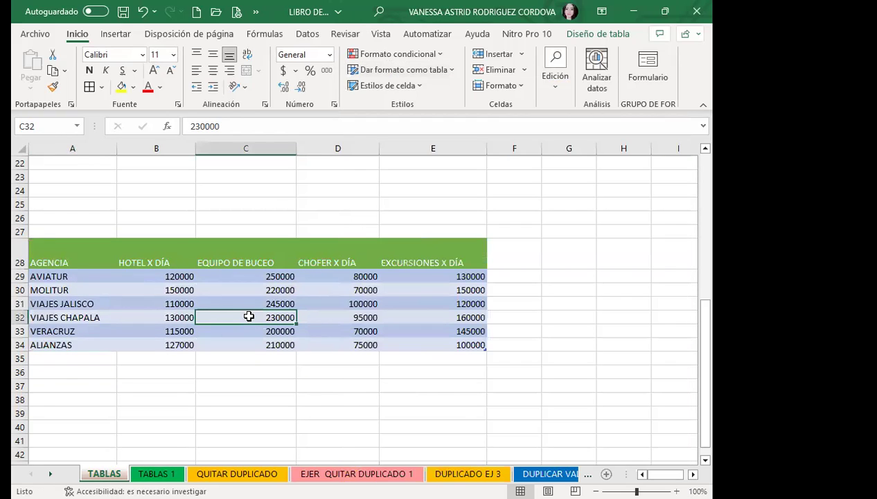
Step: Stretch the table's resize handle down to row 45
click(233, 290)
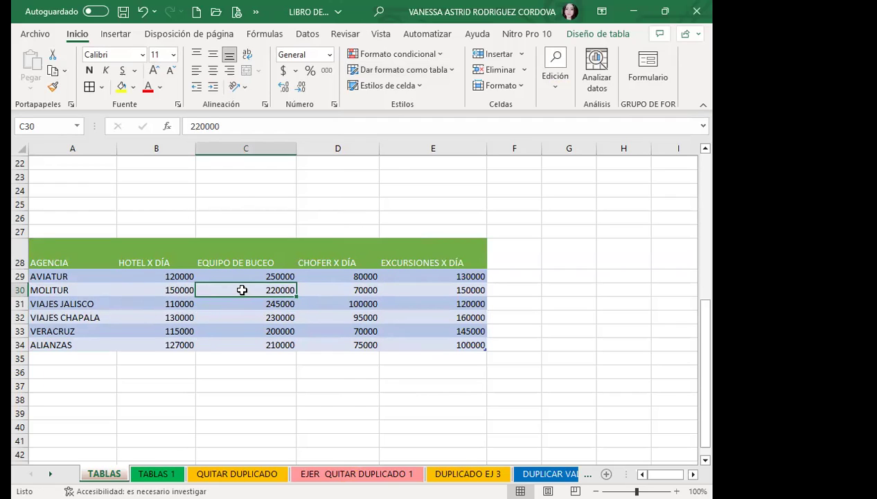
scroll(277, 298, down, 3)
drag(486, 250, 488, 378)
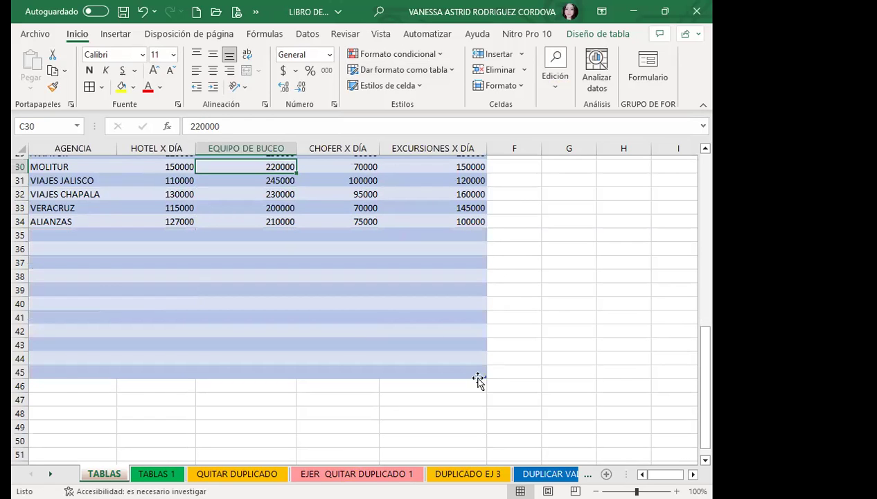
click(56, 235)
Step: Shrink the table back up so it ends at row 35, one blank row below ALIANZAS
scroll(84, 298, up, 2)
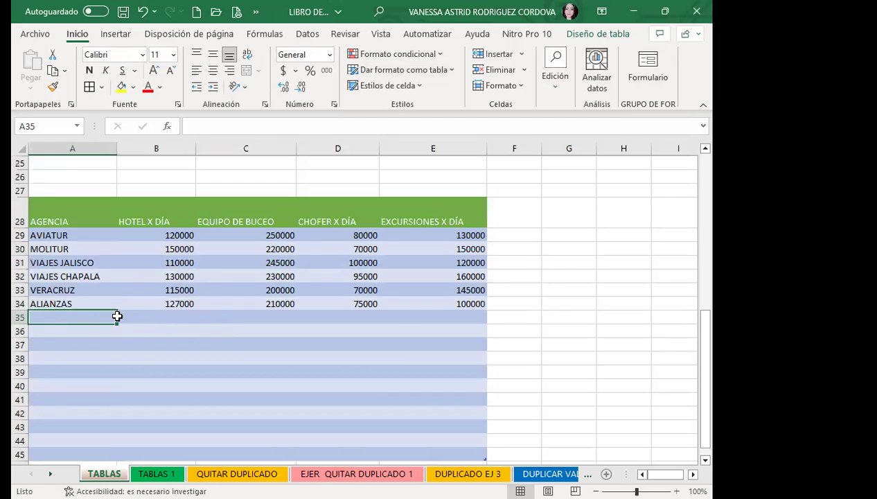
scroll(400, 322, down, 2)
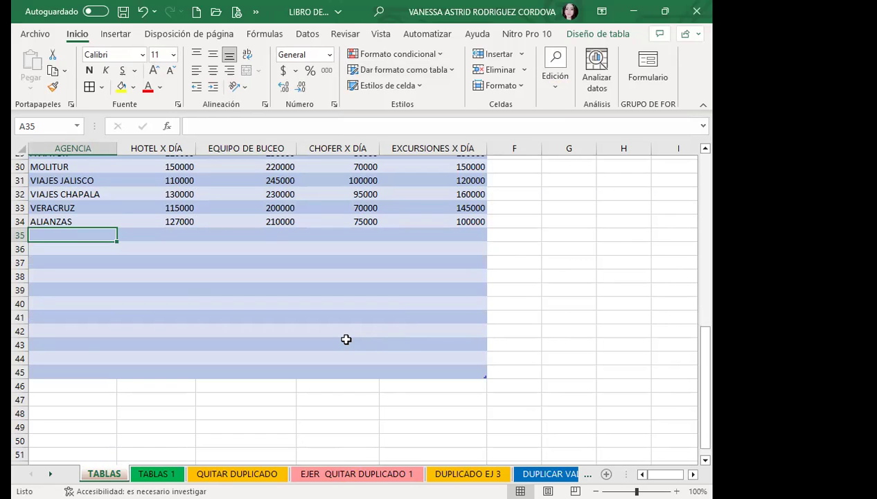
scroll(346, 338, up, 2)
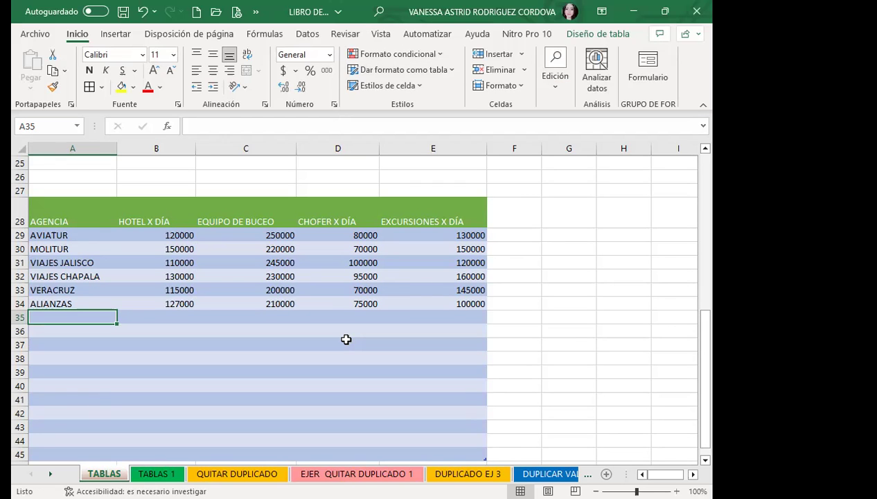
scroll(345, 338, down, 1)
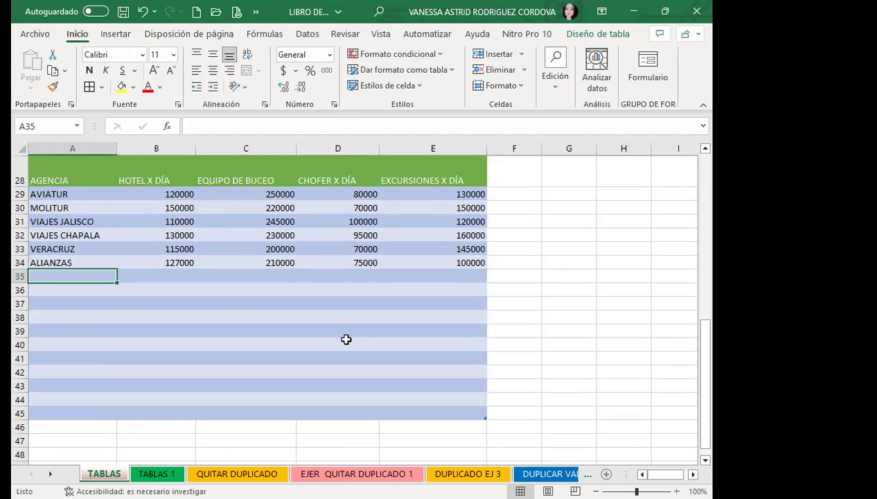
scroll(346, 339, down, 2)
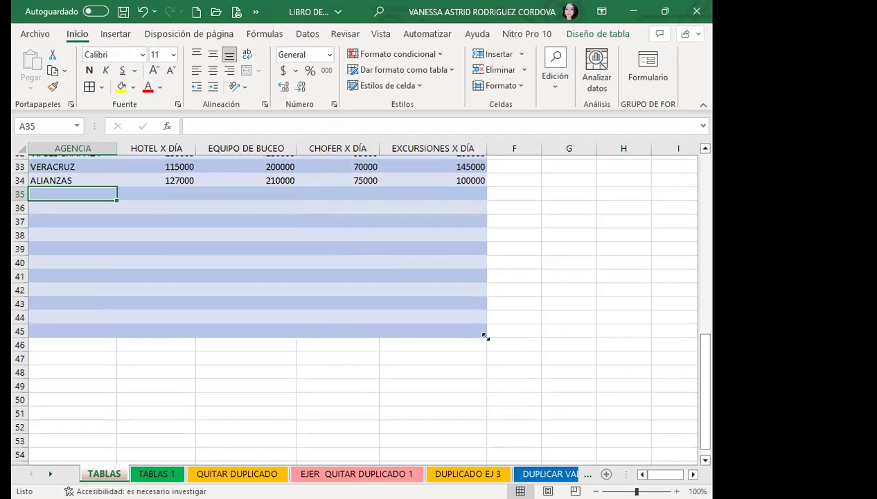
drag(485, 337, 477, 198)
scroll(309, 334, up, 1)
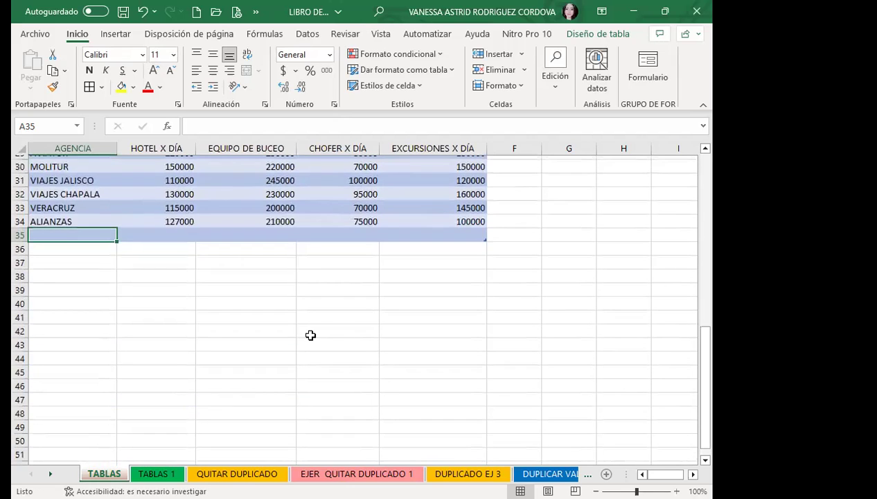
scroll(312, 329, up, 3)
click(324, 327)
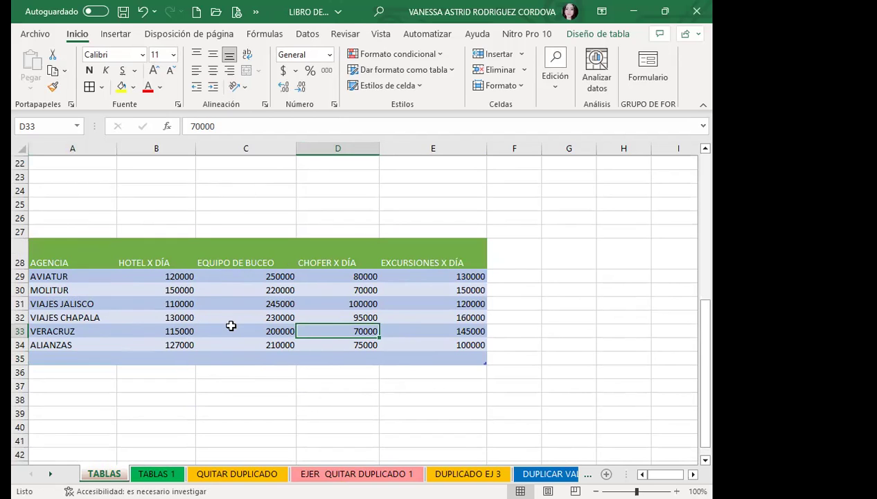
click(236, 261)
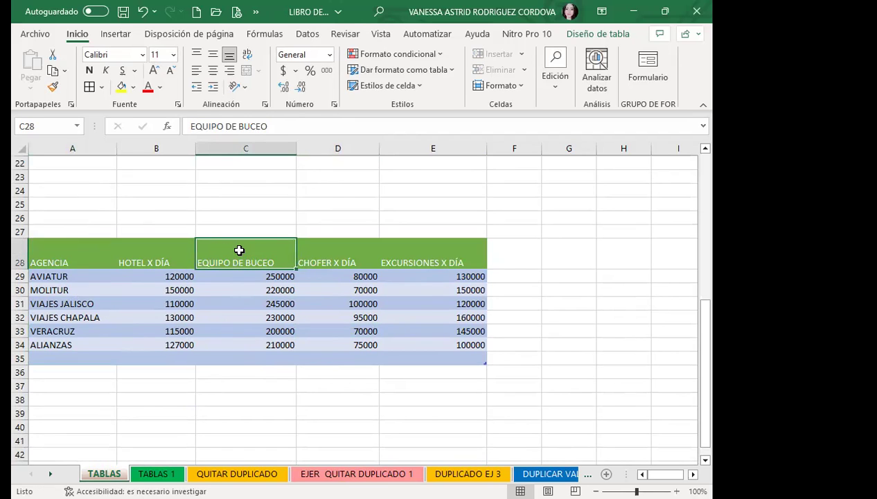
drag(237, 250, 241, 275)
click(274, 275)
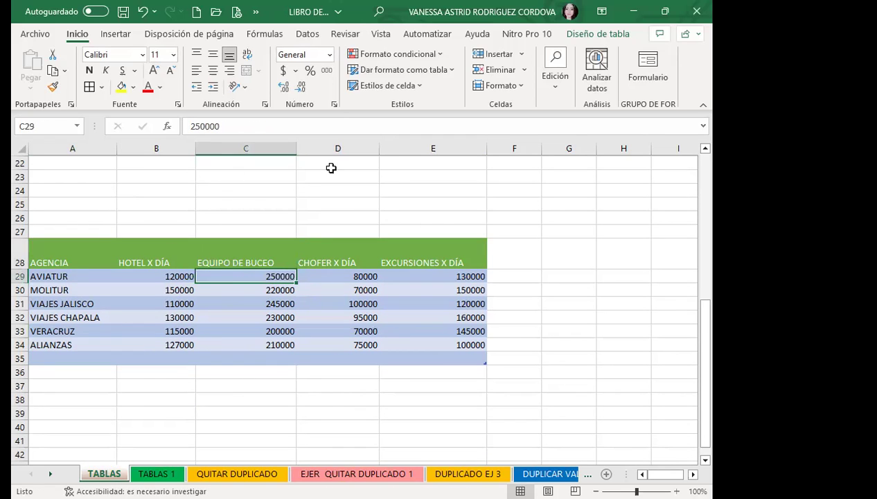
click(239, 254)
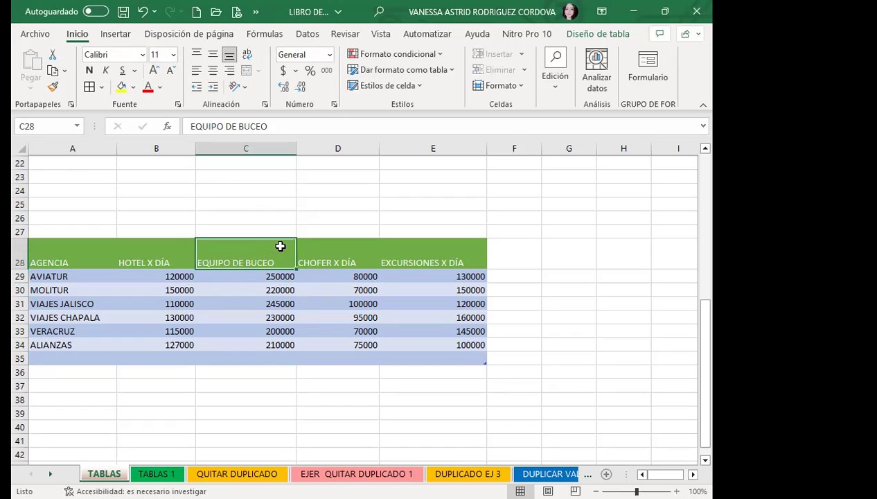
click(425, 276)
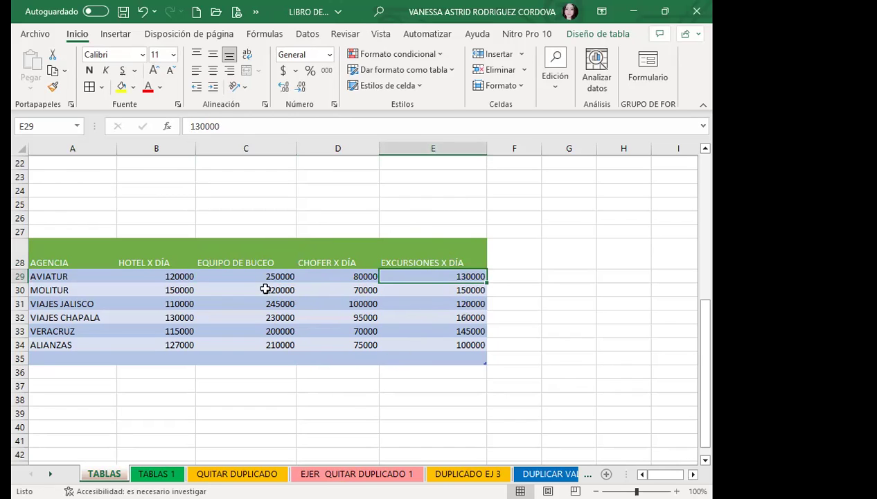
click(328, 278)
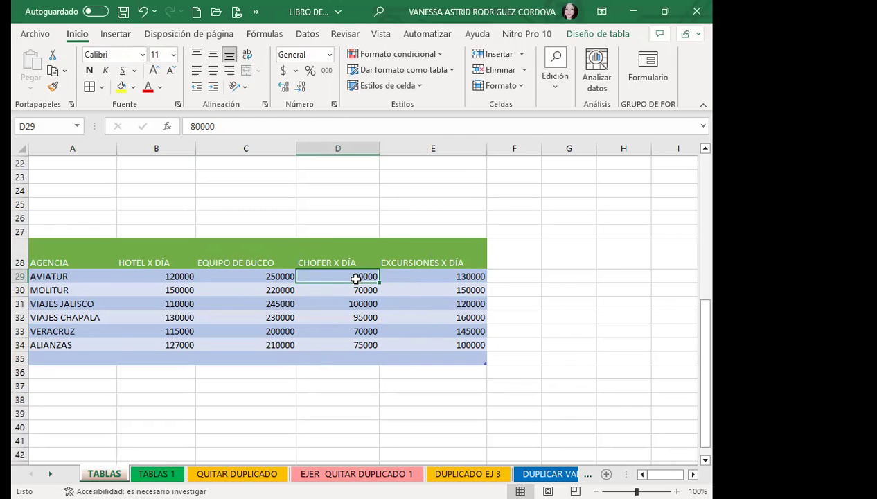
Step: Replace the table name Tabla3 with EJERCICIO_3 on the Diseño de tabla tab
click(595, 34)
click(58, 70)
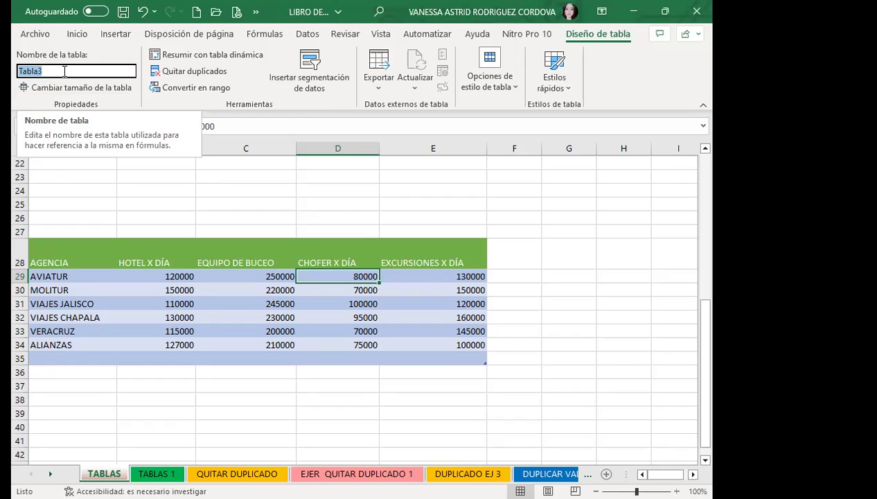
text(EJERCICIO)
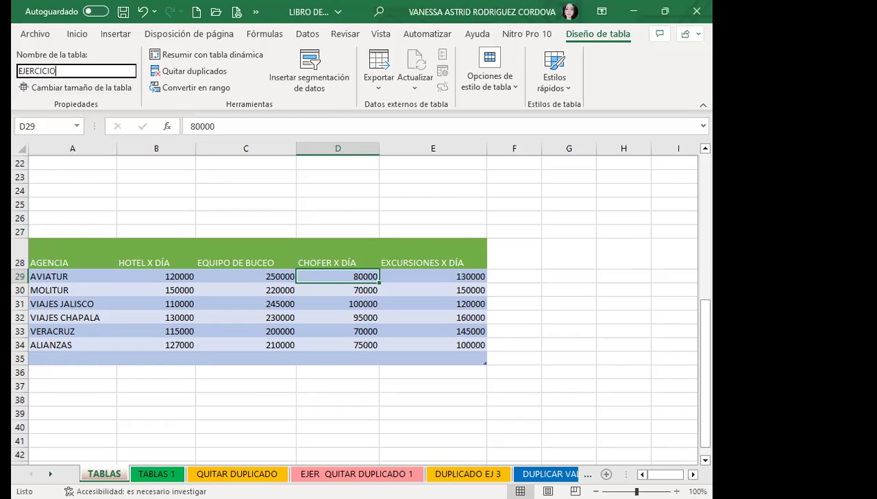
text(_3)
click(161, 191)
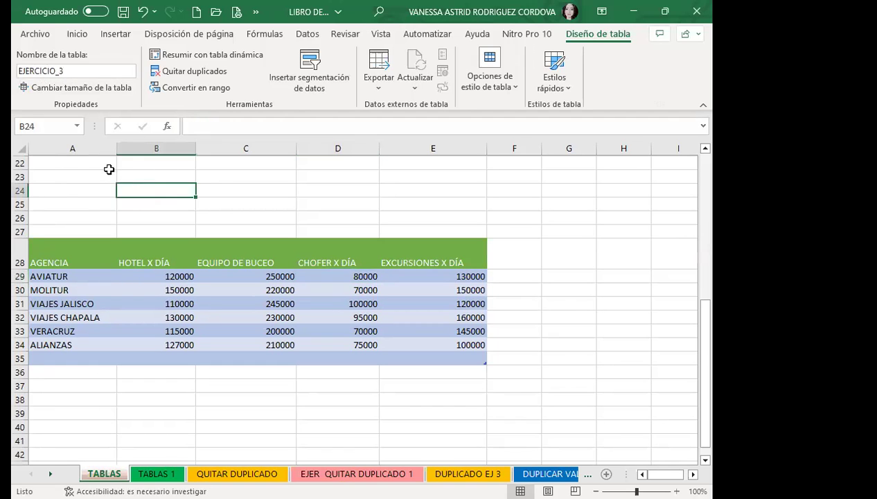
Step: Verify the EJERCICIO_3 name and inspect the EQUIPO DE BUCEO and driver cost values
click(333, 303)
click(83, 71)
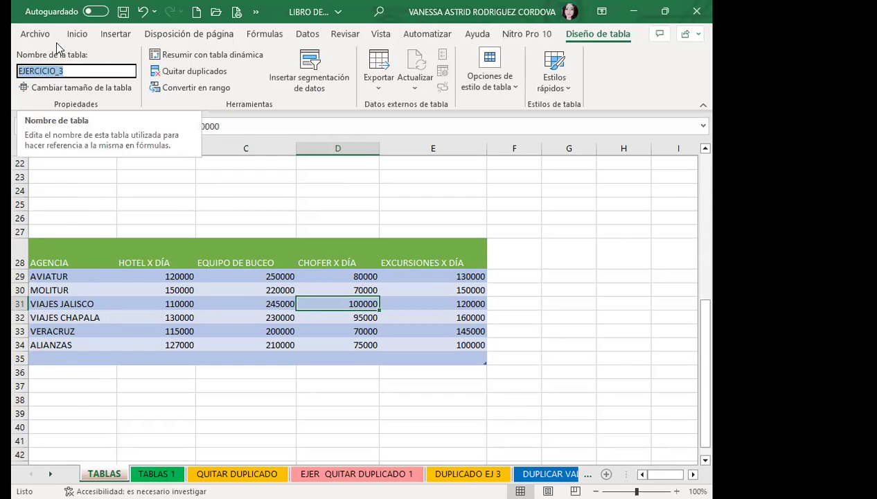
click(218, 240)
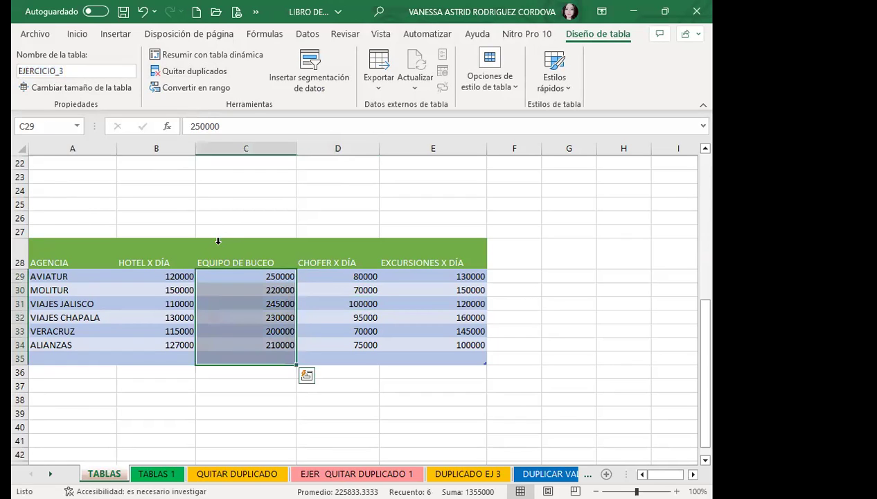
click(242, 287)
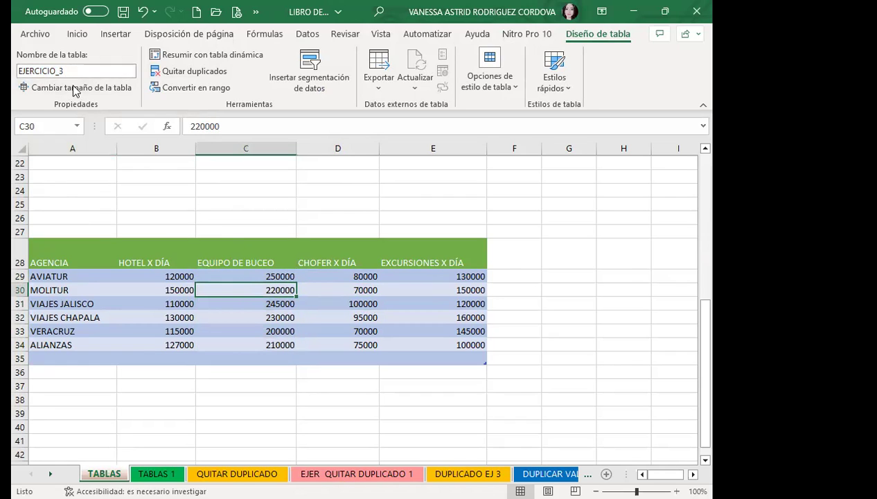
drag(299, 289, 318, 322)
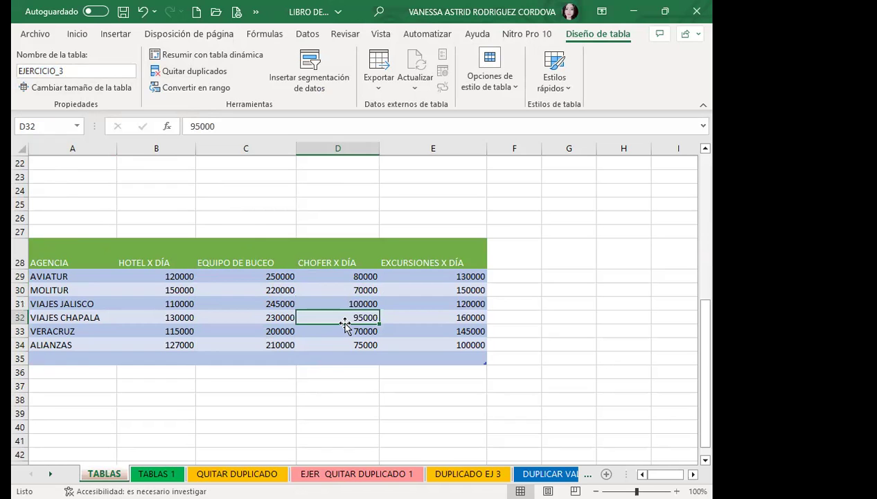
Step: Apply an orange Medio table style to the agency table in place of the green one
click(116, 36)
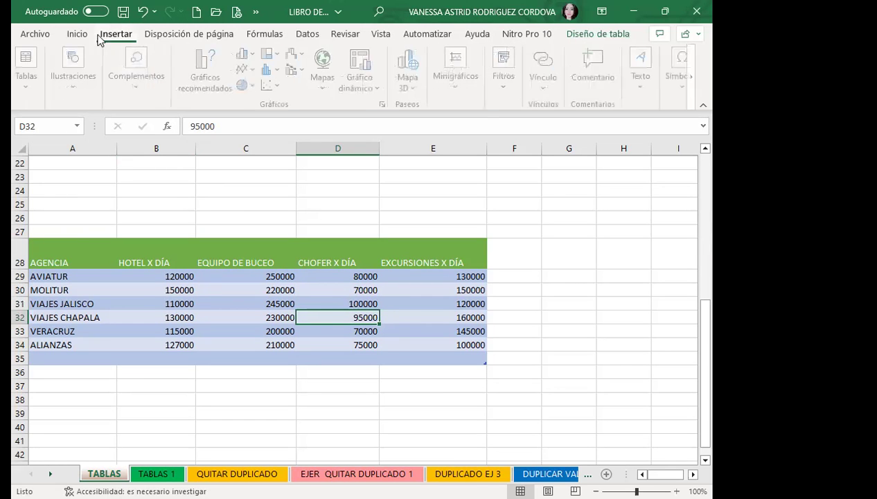
click(76, 36)
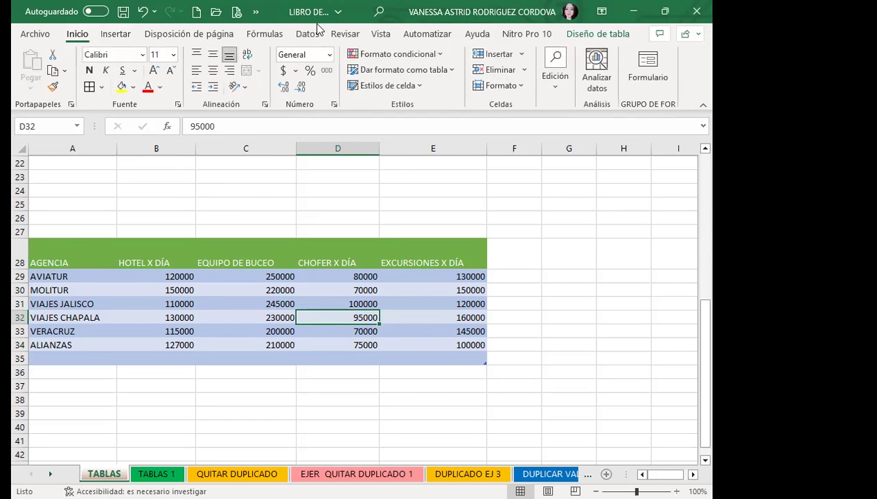
click(383, 72)
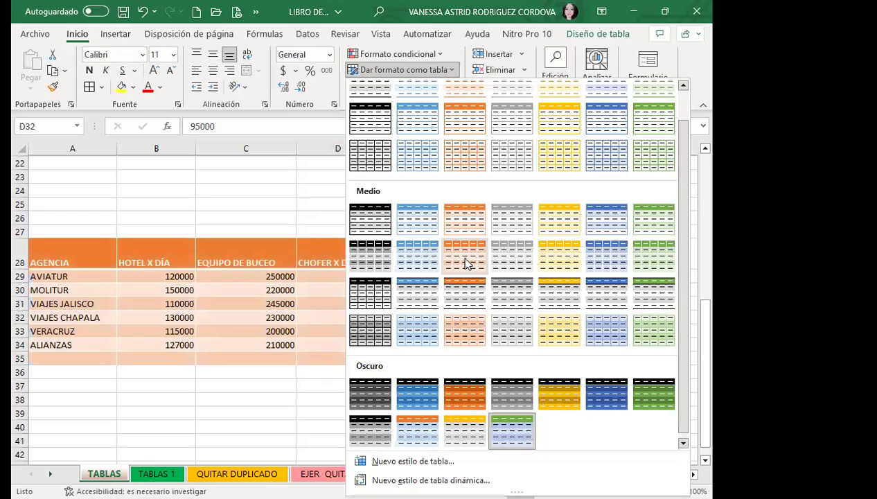
click(254, 316)
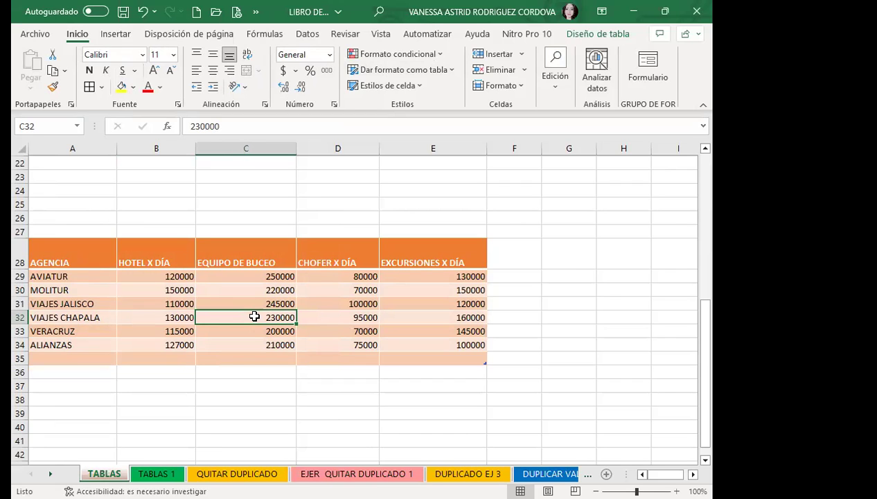
Step: Check the restyled table by selecting cells C30, C33, D29, D32 and E33
scroll(255, 316, down, 2)
scroll(254, 316, up, 3)
click(251, 336)
scroll(249, 332, down, 2)
click(259, 288)
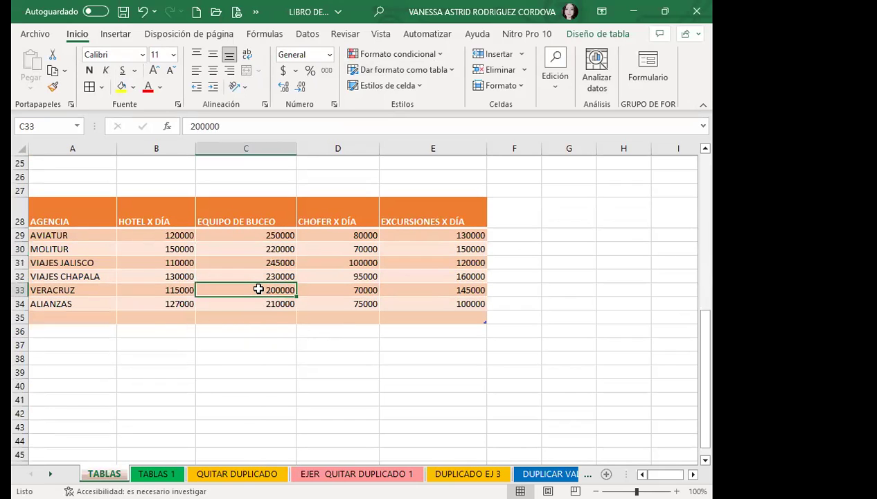
click(253, 246)
click(328, 235)
click(350, 275)
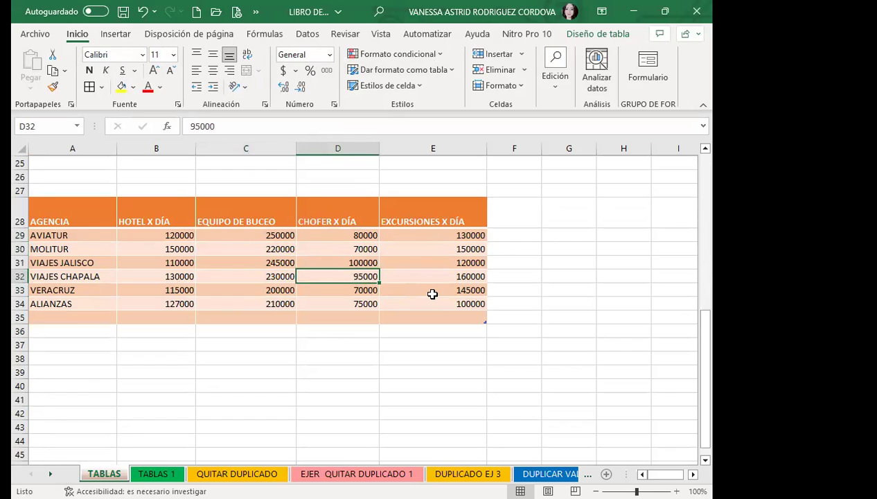
click(427, 290)
Step: Drag the table's resize handle up so the agency table spans A28:E34
click(157, 233)
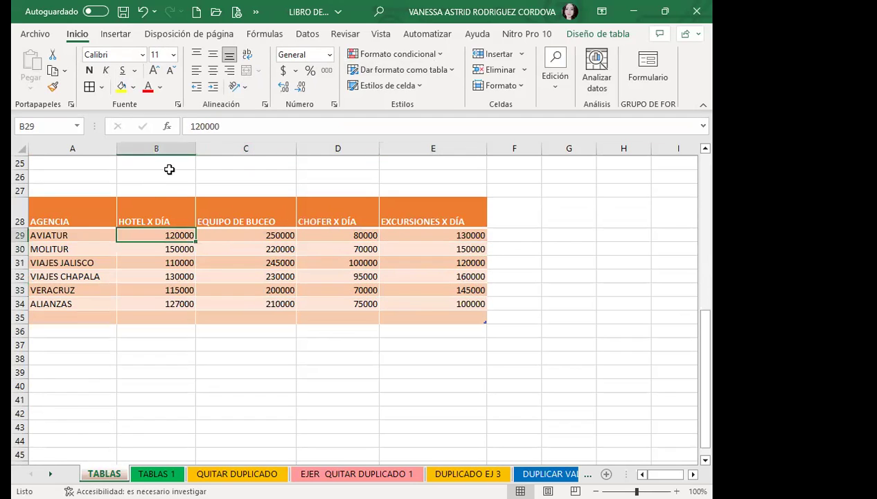
click(83, 239)
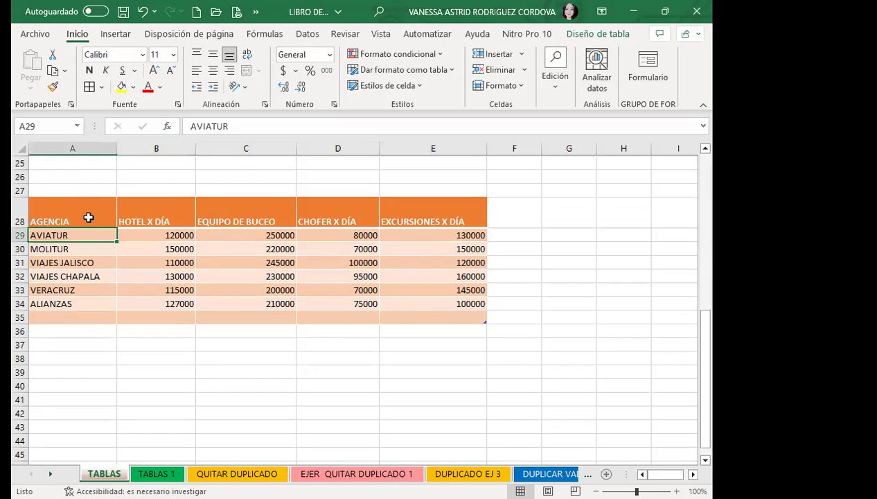
click(88, 215)
click(144, 213)
click(248, 223)
click(343, 217)
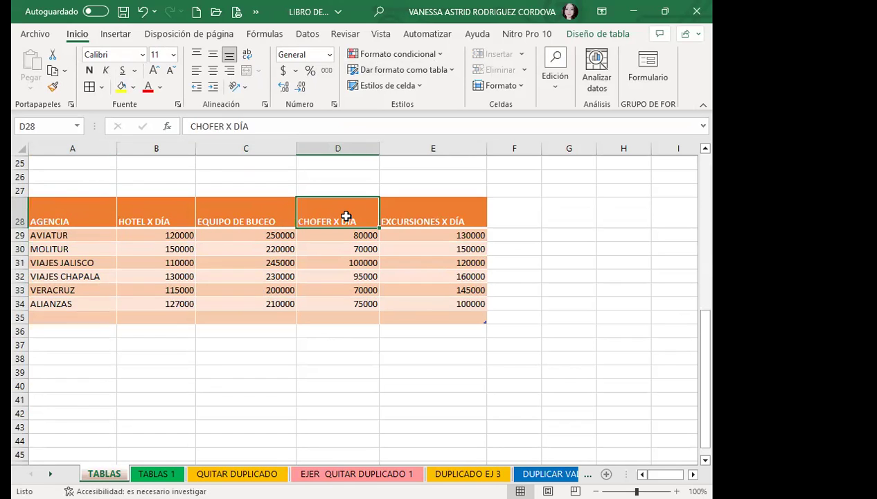
click(353, 257)
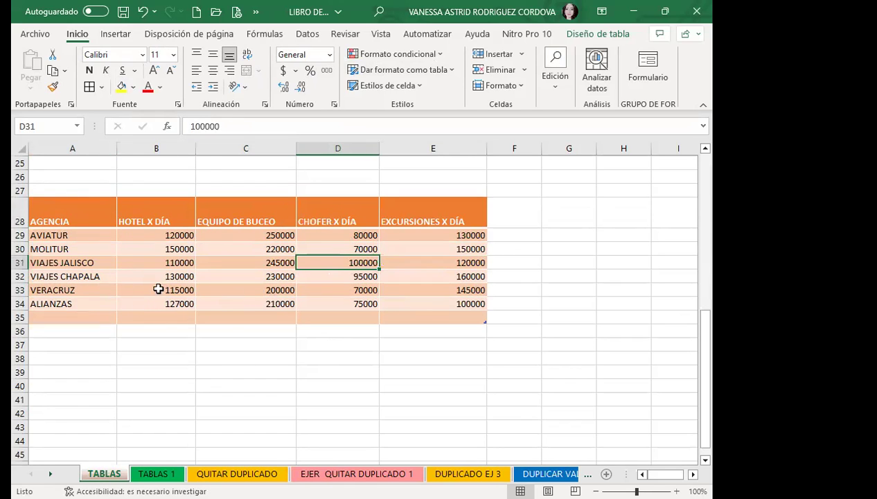
drag(485, 321, 485, 309)
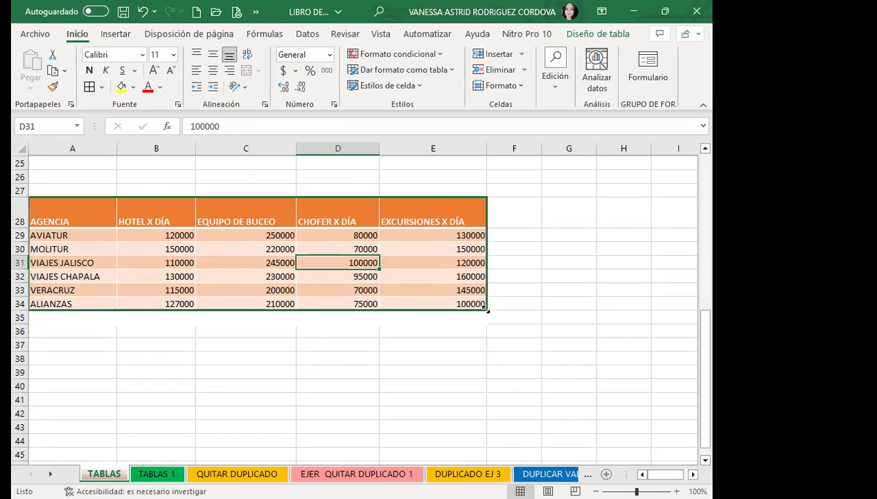
click(318, 280)
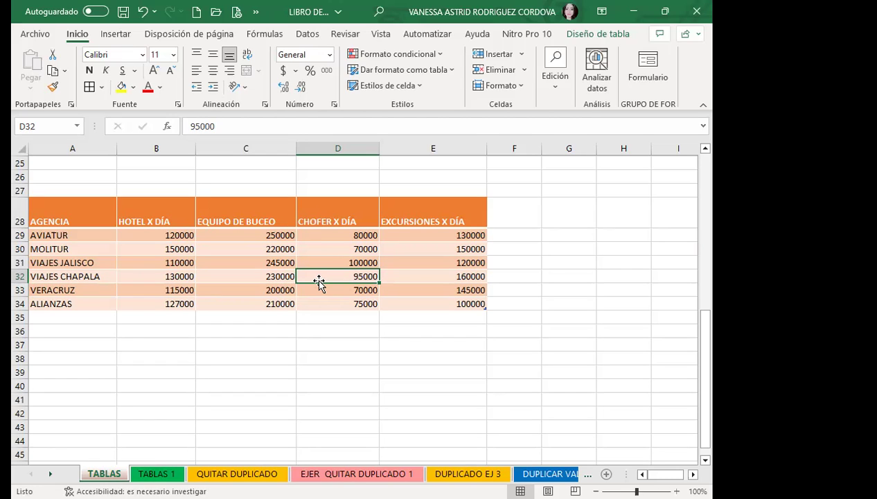
Step: Review the resized table by selecting cells E29 through E33 and D33
click(404, 286)
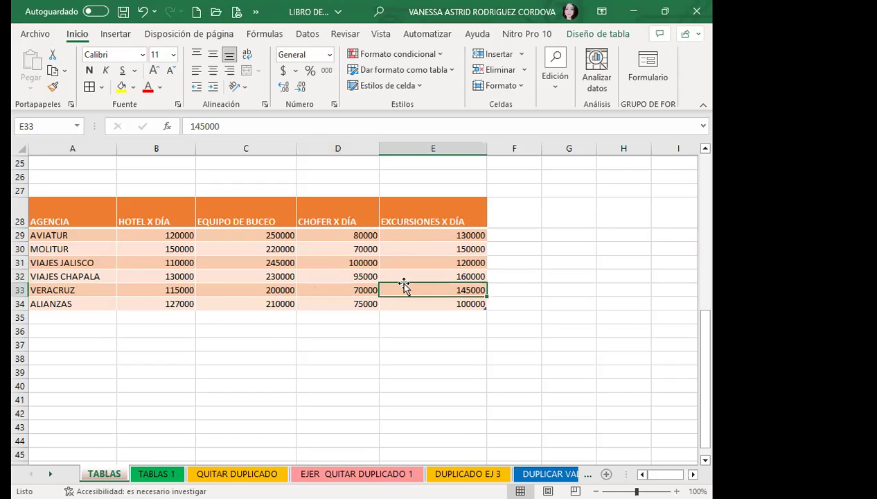
click(424, 262)
click(428, 250)
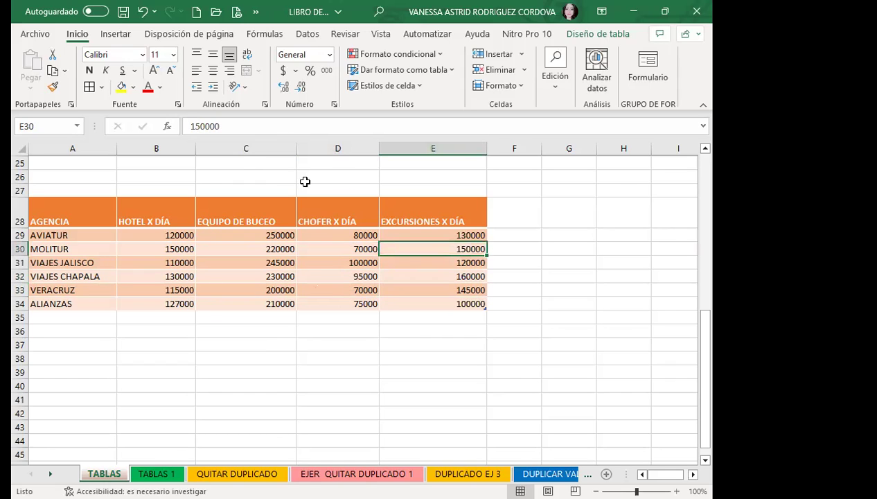
click(416, 236)
click(419, 260)
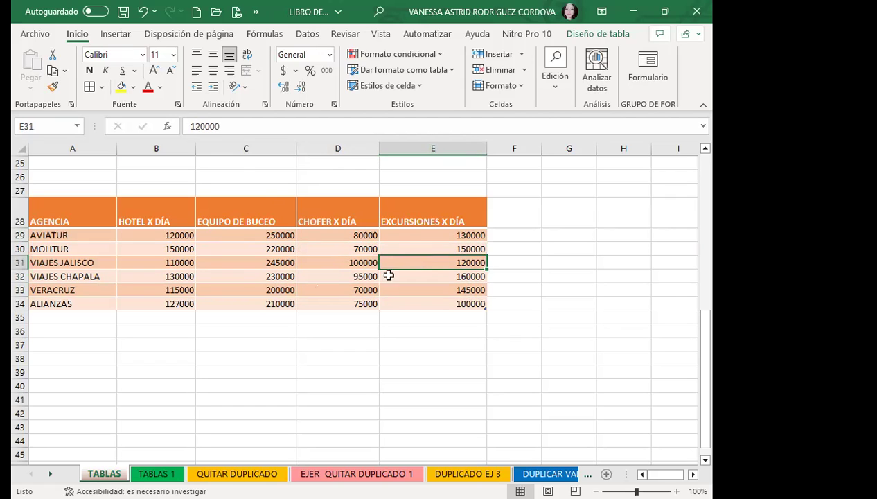
click(323, 285)
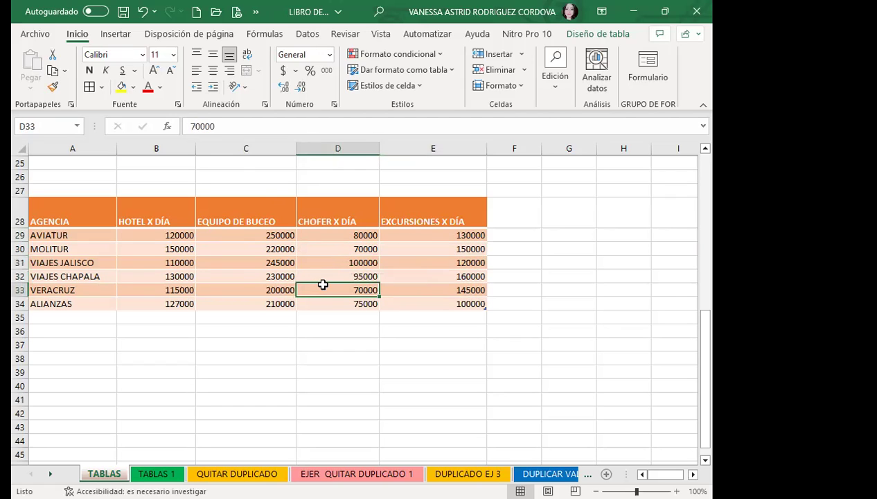
Step: Show the Diseño de tabla ribbon for the EJERCICIO_3 agency table
click(601, 33)
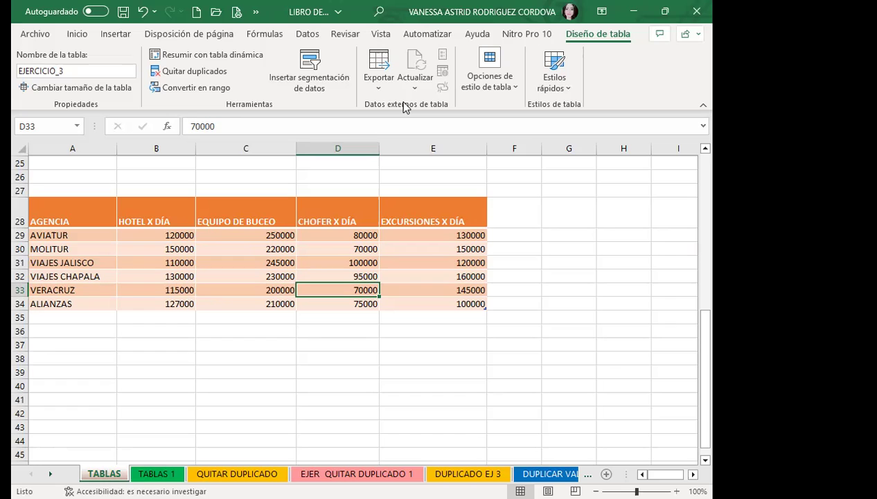
Step: Show the Opciones de estilo de tabla checkboxes for the orange EJERCICIO_3 table
click(515, 88)
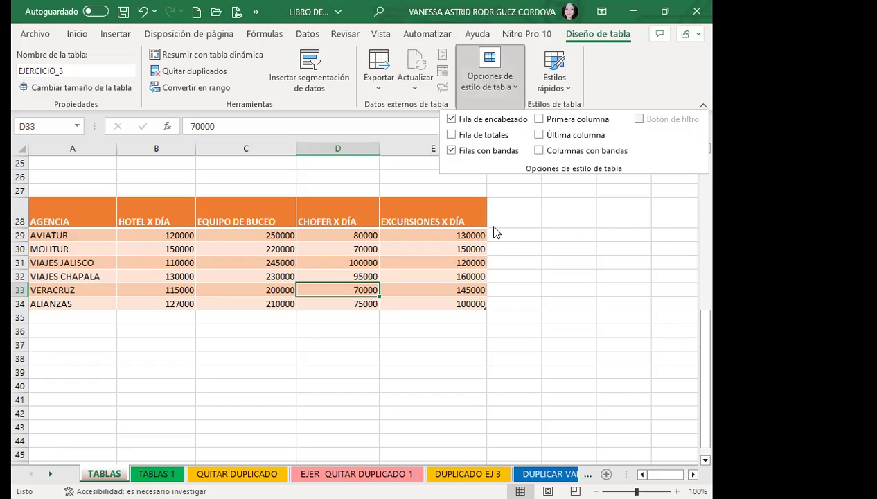
click(516, 89)
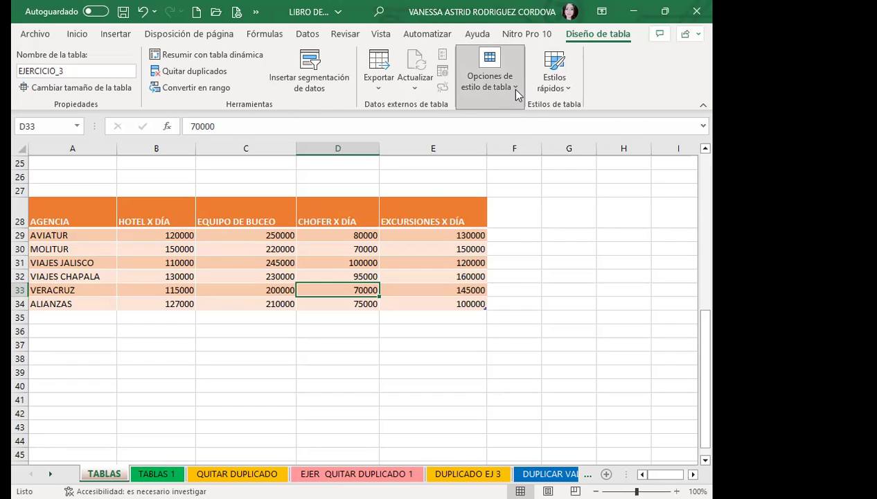
click(516, 90)
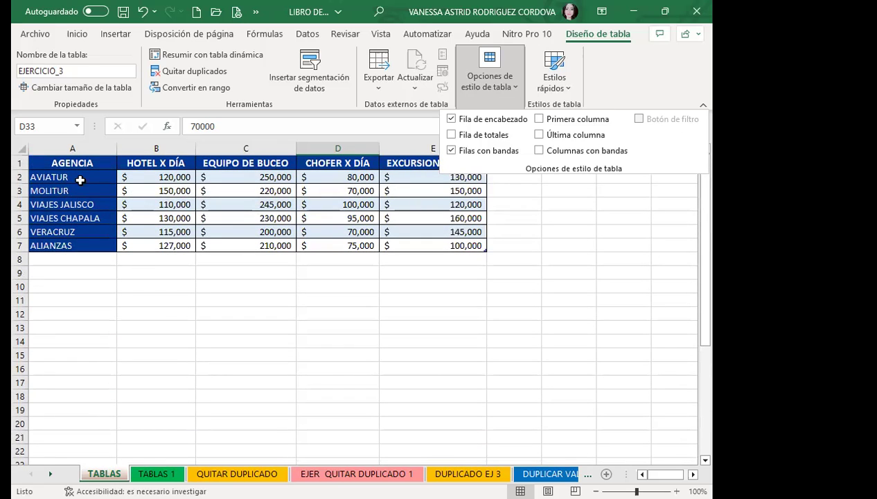
scroll(156, 243, down, 5)
scroll(156, 257, down, 4)
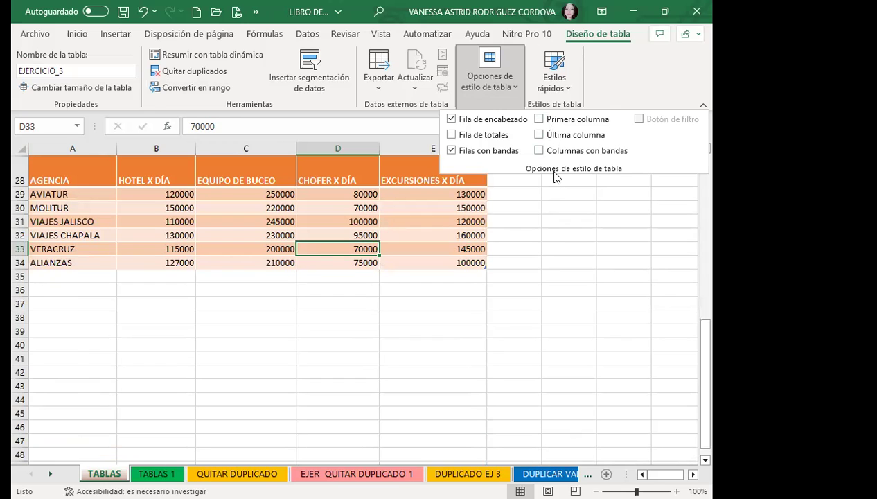
scroll(514, 193, up, 2)
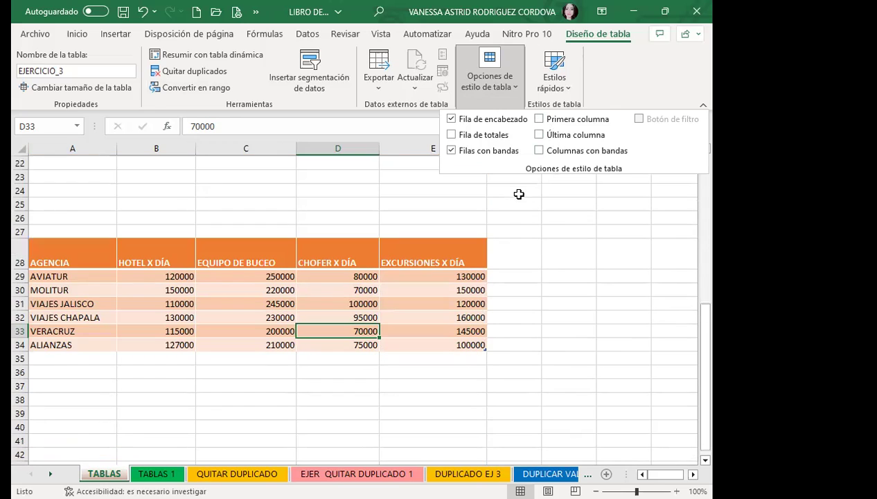
Step: Turn on Columnas con bandas for the EJERCICIO_3 table to preview column shading
click(352, 296)
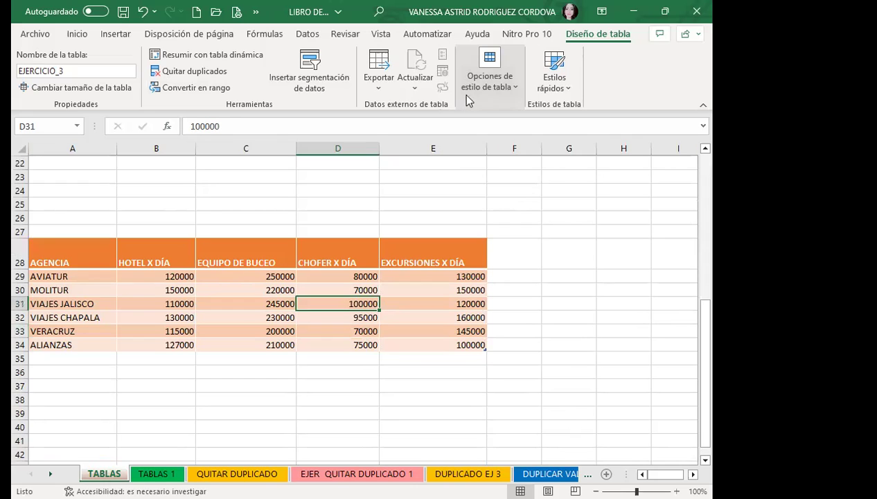
click(511, 91)
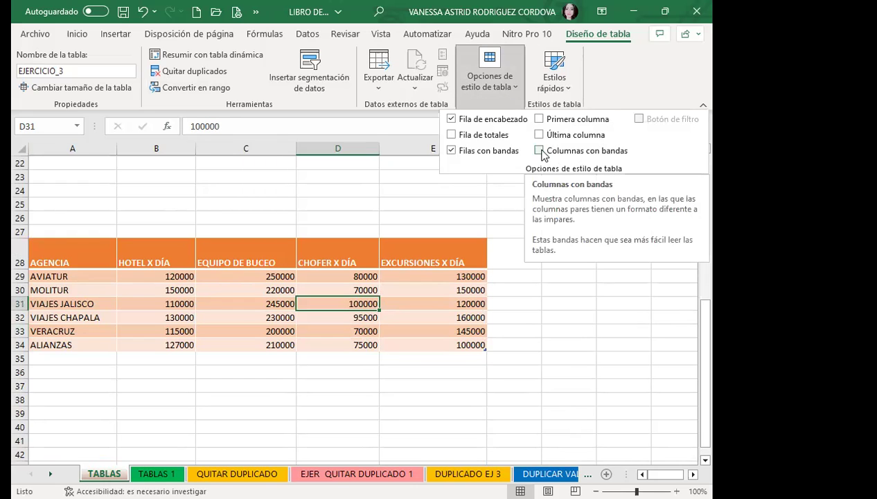
click(539, 151)
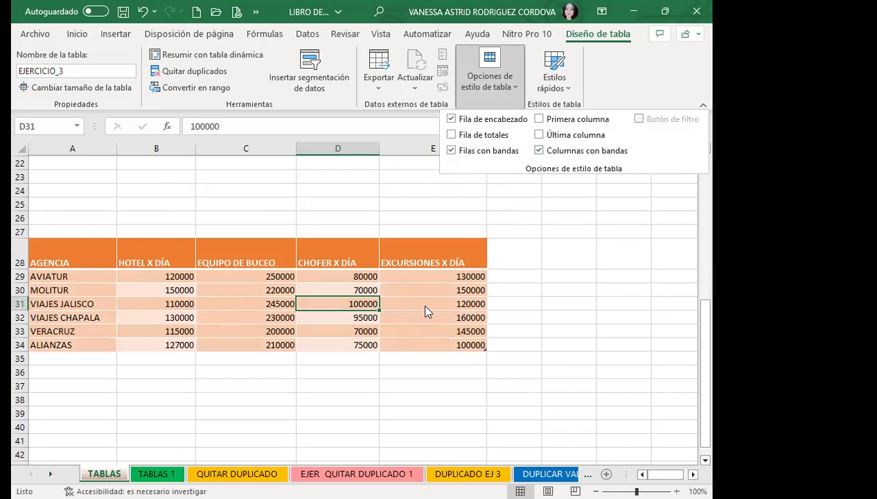
click(179, 289)
Step: After checking cells C32–D29, uncheck Columnas con bandas so only rows remain banded
click(233, 325)
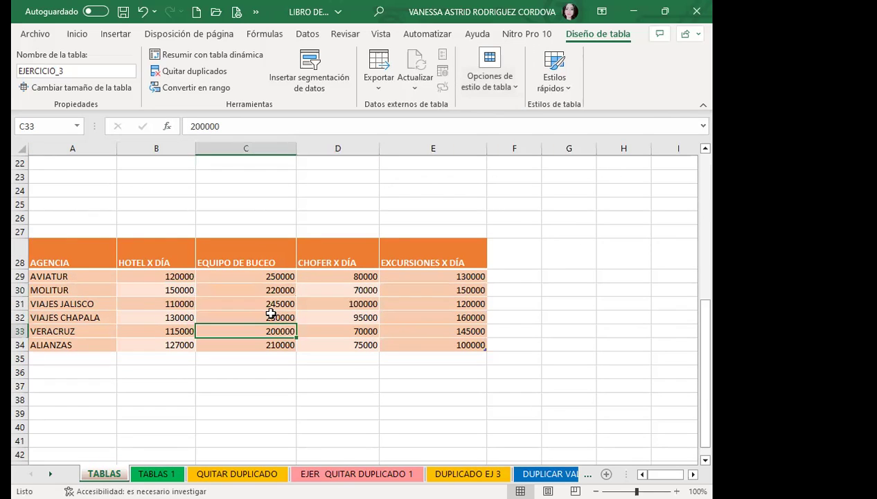
click(403, 313)
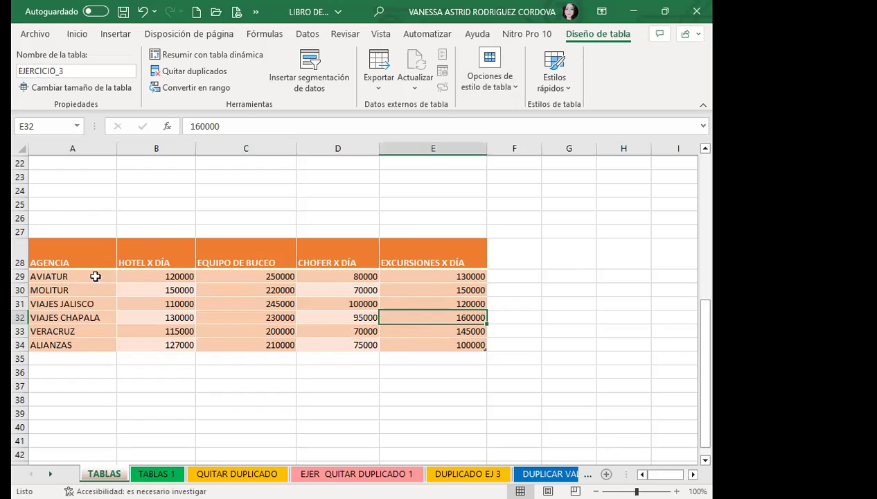
click(242, 314)
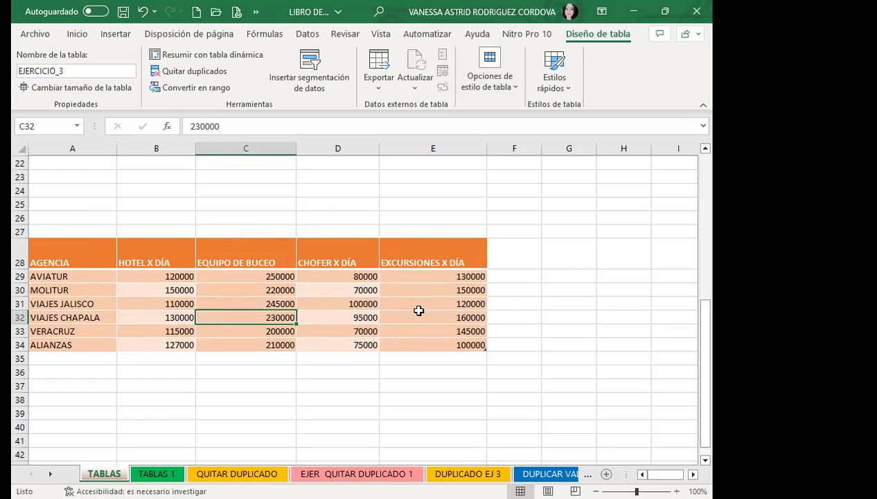
click(334, 302)
click(336, 277)
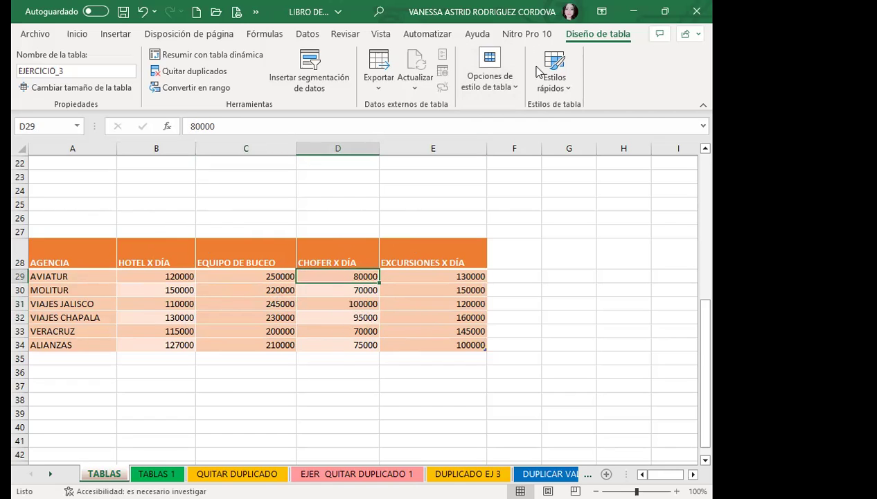
click(510, 109)
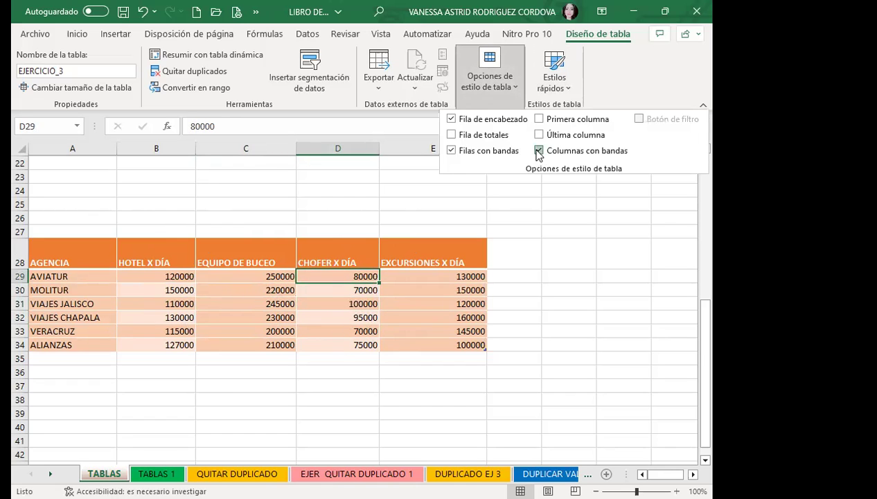
click(539, 150)
click(403, 299)
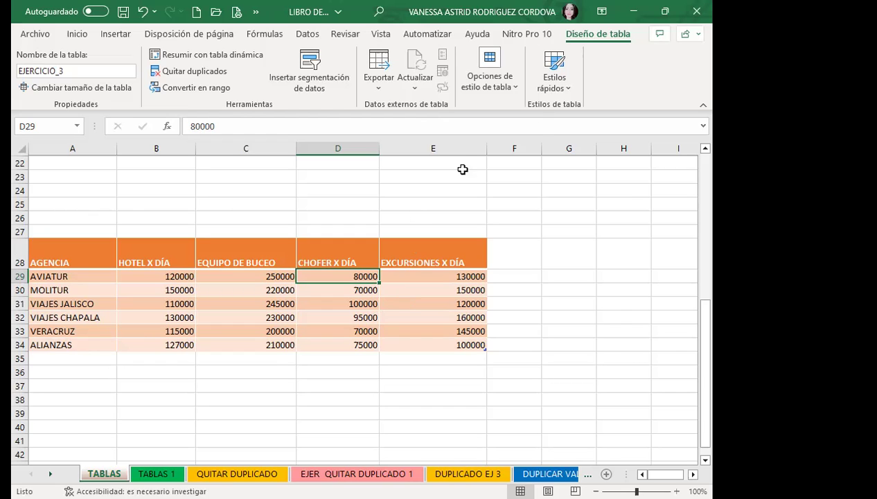
click(520, 100)
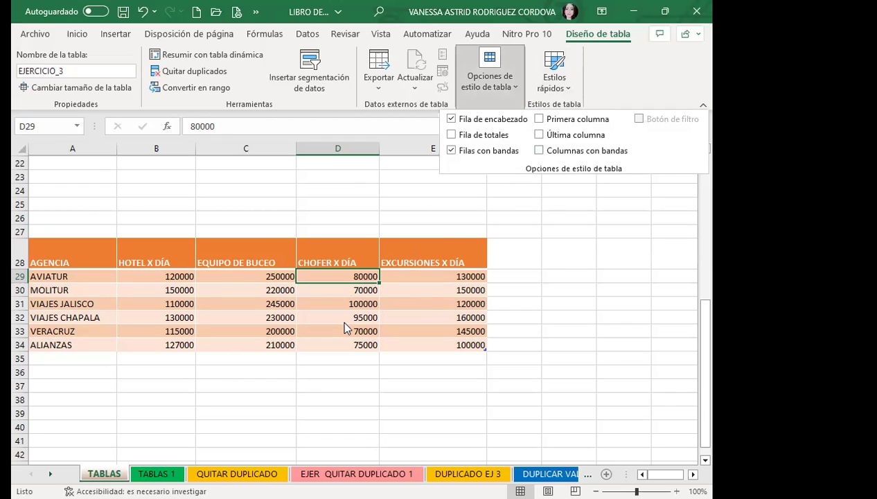
key(Escape)
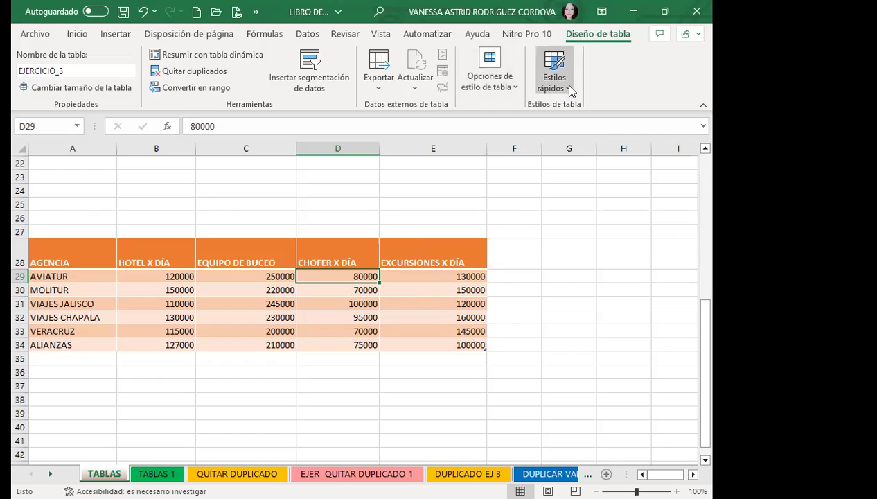
click(570, 91)
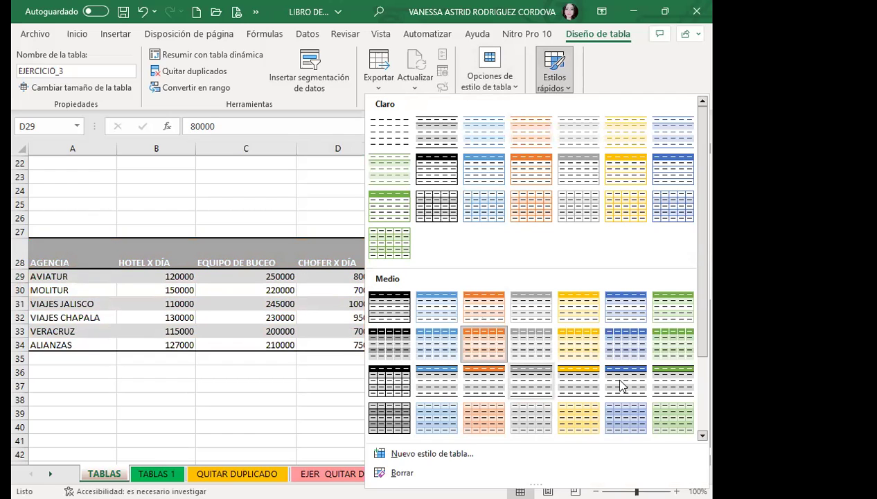
scroll(643, 386, down, 2)
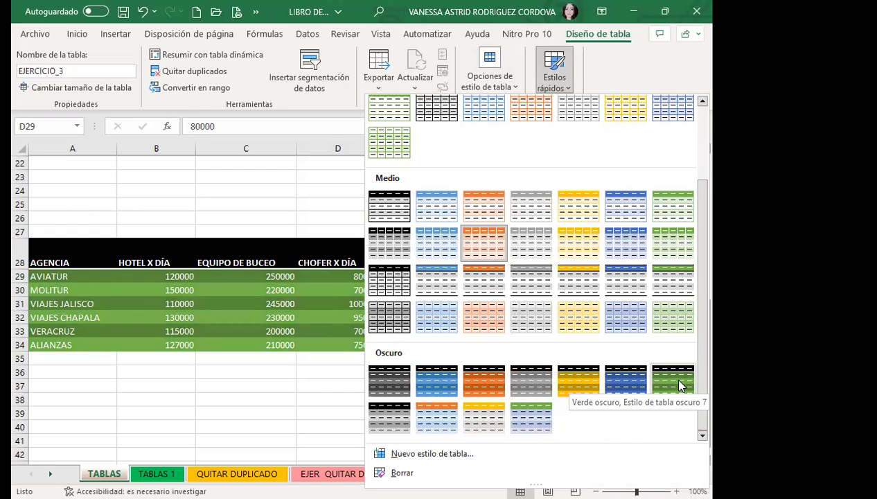
scroll(547, 401, up, 3)
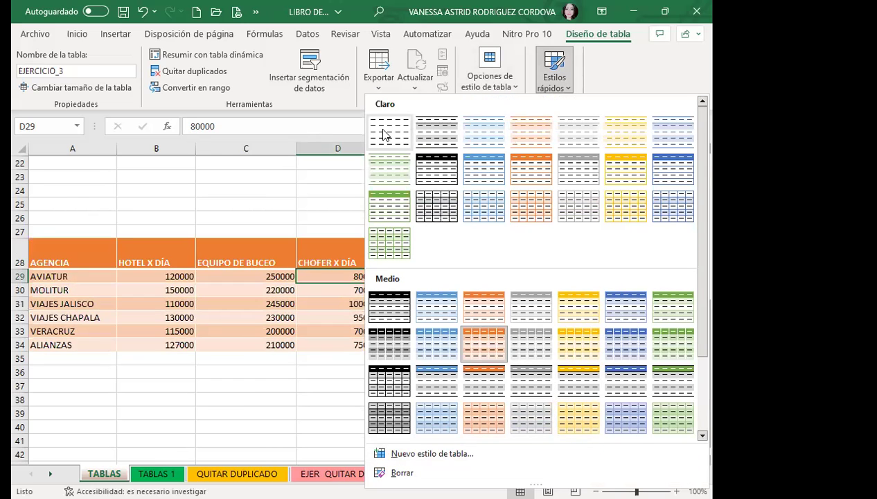
scroll(449, 260, down, 3)
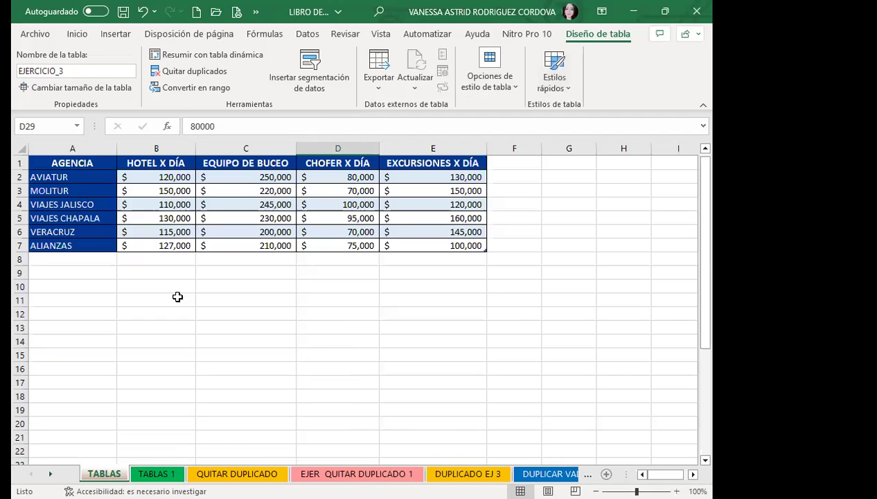
Step: Select the blue Tabla2 range A1:E7 and show the Estilos rápidos gallery
drag(69, 164, 447, 246)
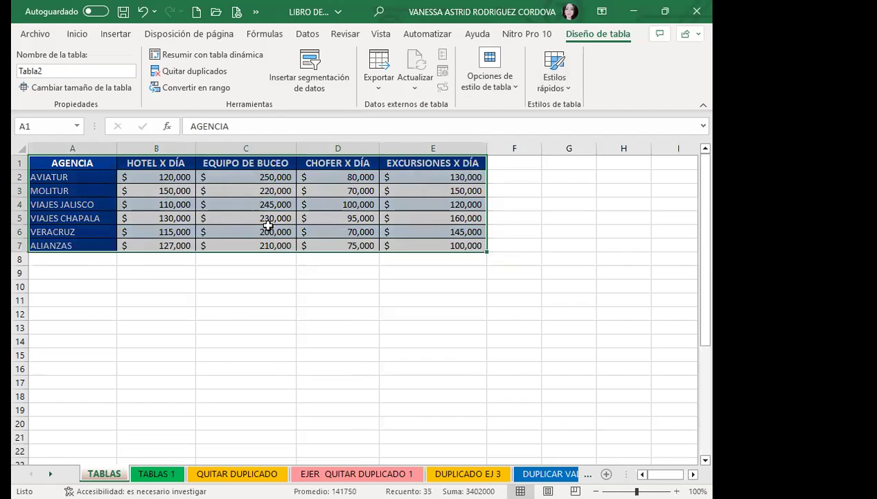
click(569, 89)
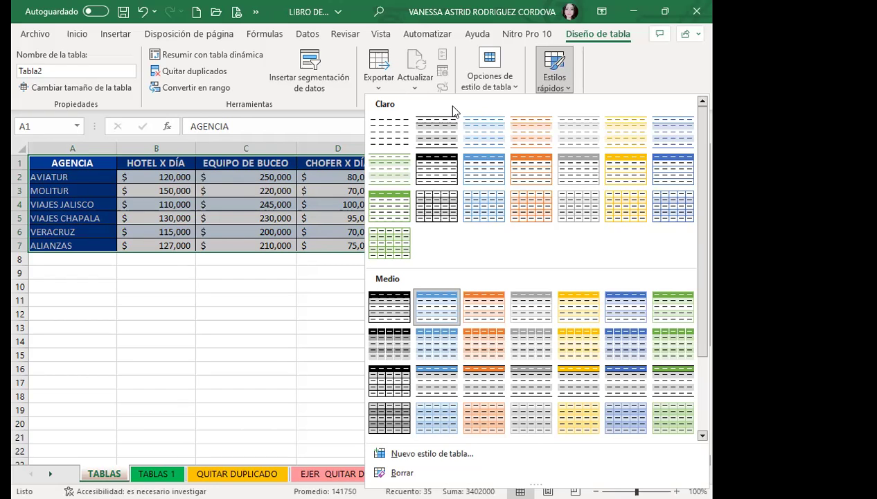
Step: Scroll the style gallery and dismiss it without applying any style
scroll(520, 208, down, 2)
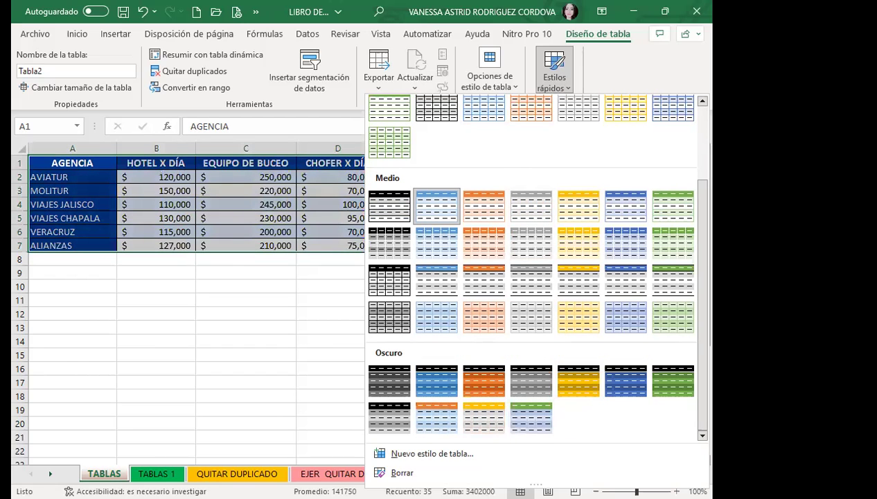
click(314, 346)
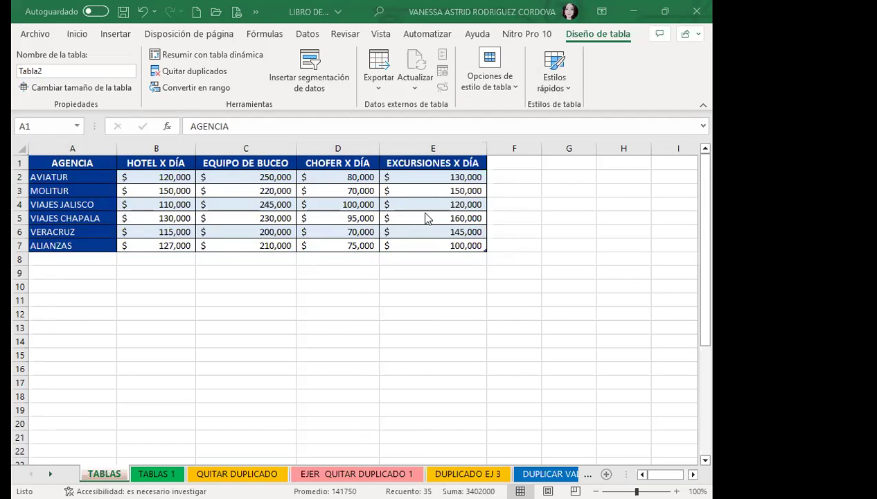
scroll(310, 277, down, 9)
Step: Select A28:E34, cancel Quitar duplicados, and convert EJERCICIO_3 to a normal range
scroll(263, 336, down, 2)
scroll(263, 336, up, 3)
drag(73, 211, 422, 302)
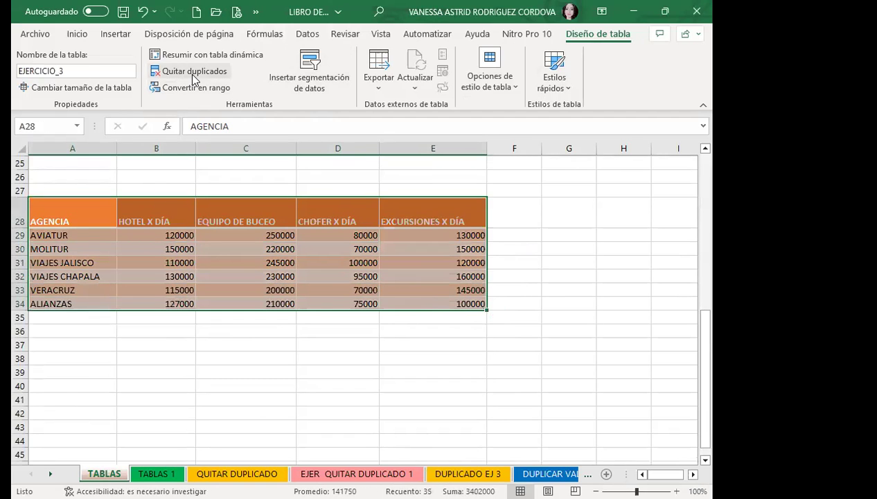
click(192, 74)
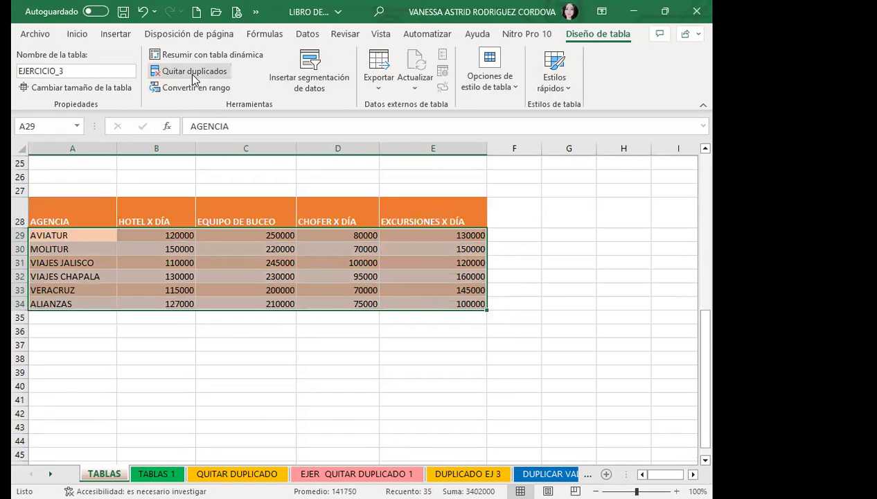
drag(503, 174, 295, 175)
click(487, 168)
click(167, 90)
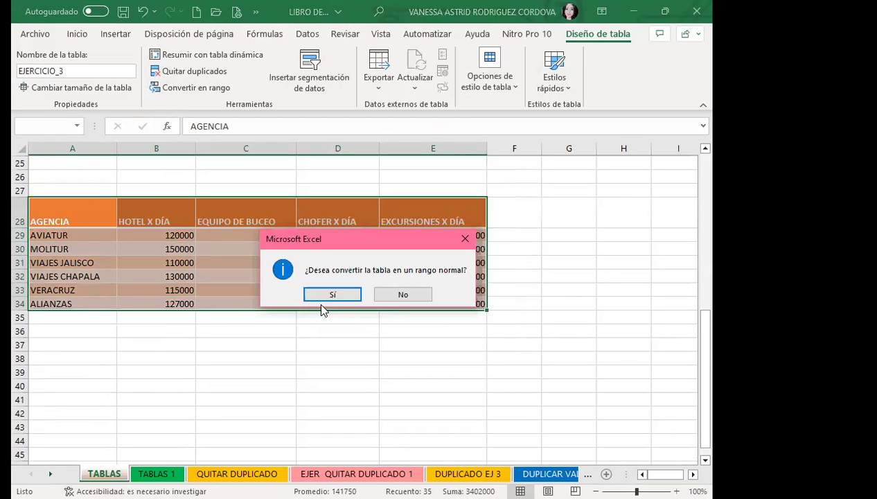
click(323, 296)
click(152, 240)
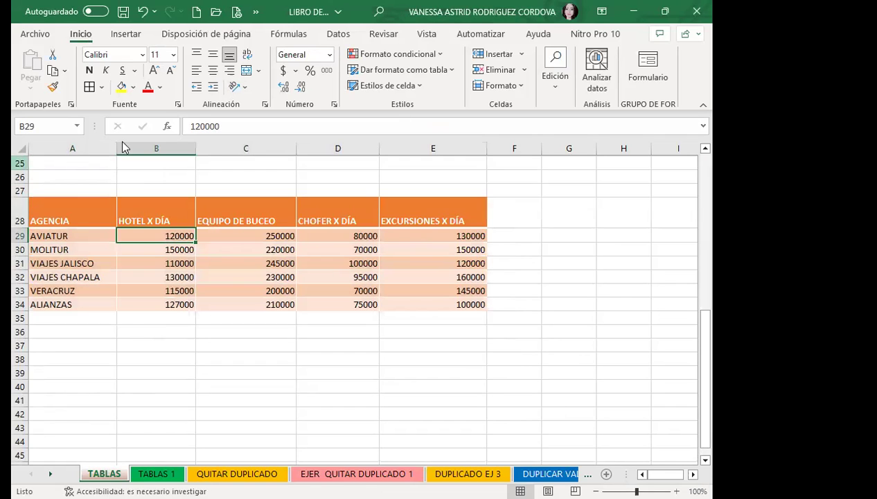
Step: Select A28:E34 and apply Borrar formatos to strip the orange fills and colours
click(99, 221)
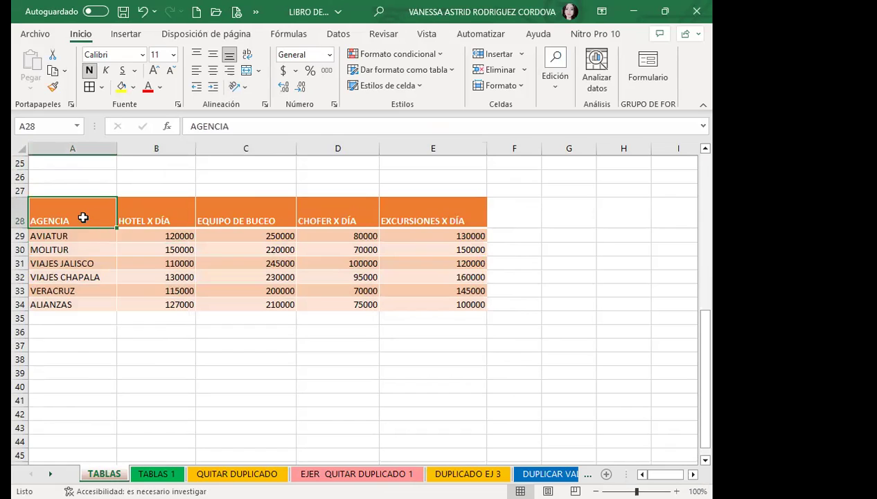
drag(99, 221, 434, 303)
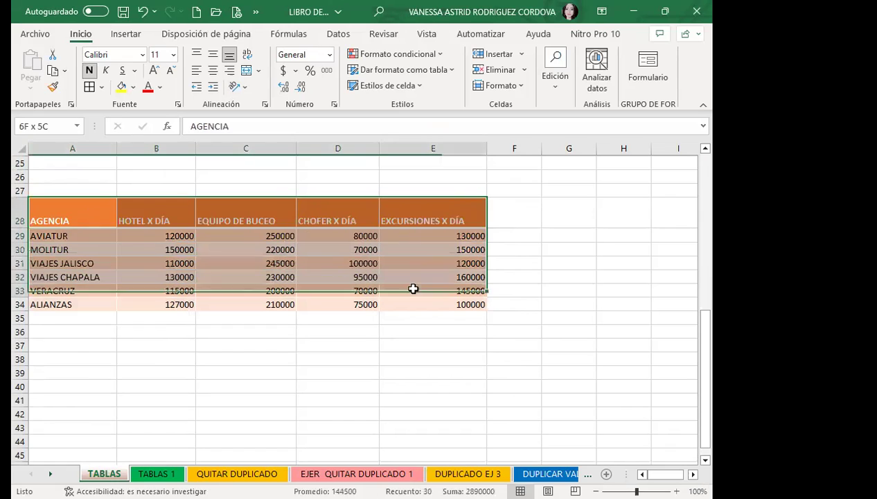
click(554, 76)
click(567, 149)
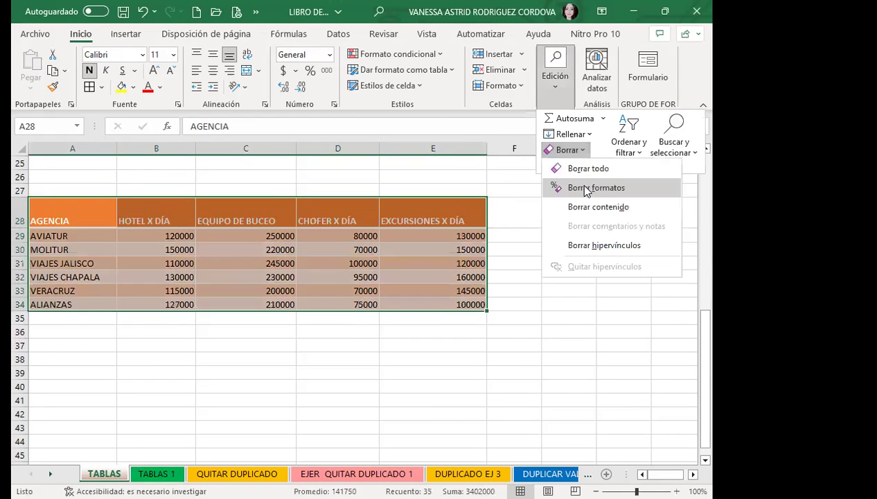
key(Return)
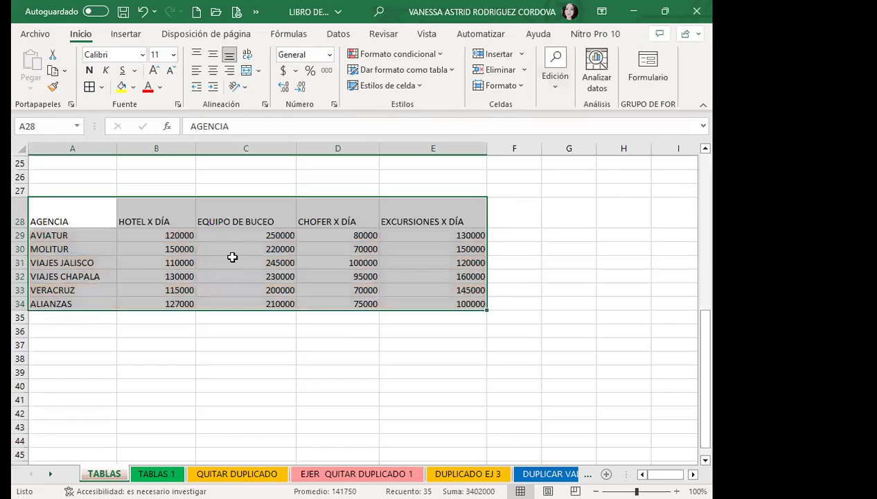
click(232, 257)
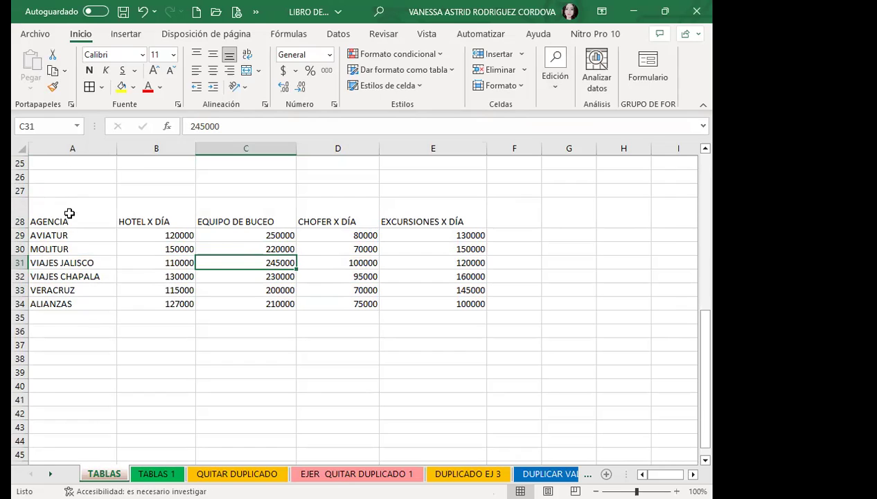
Step: Select the agency data A28:E34 and show its Quick Analysis formatting choices
drag(69, 211, 421, 309)
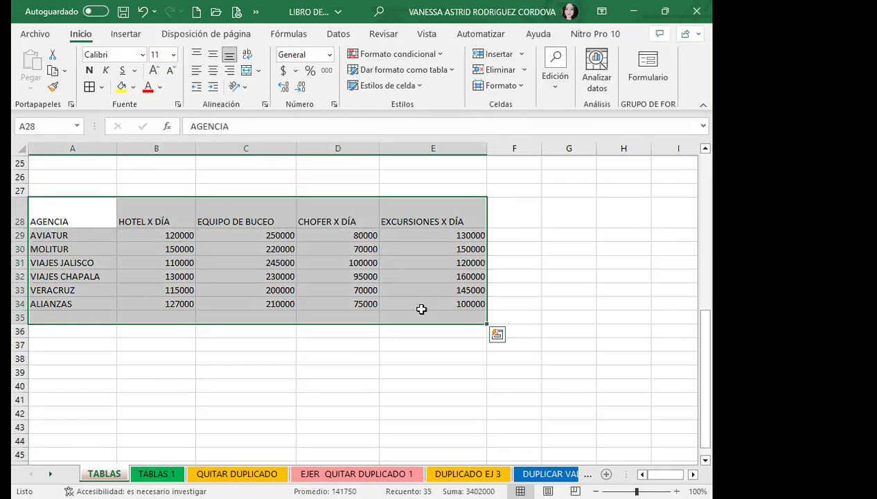
drag(90, 213, 458, 297)
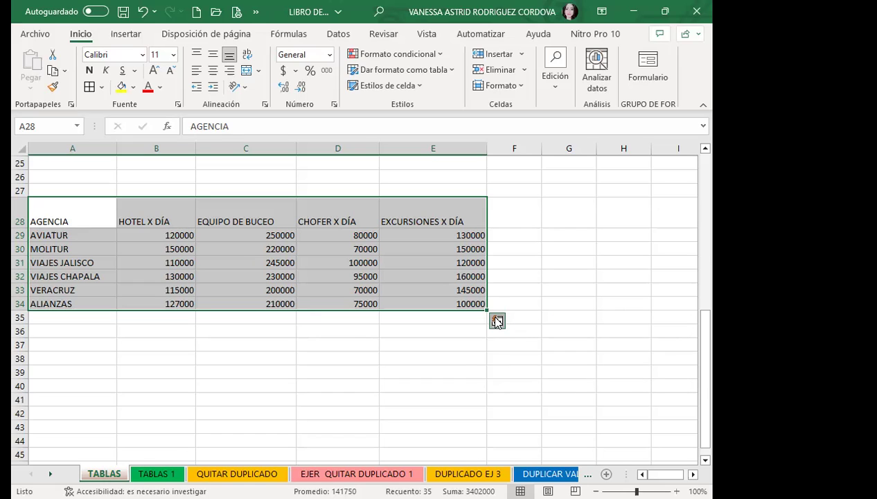
click(497, 322)
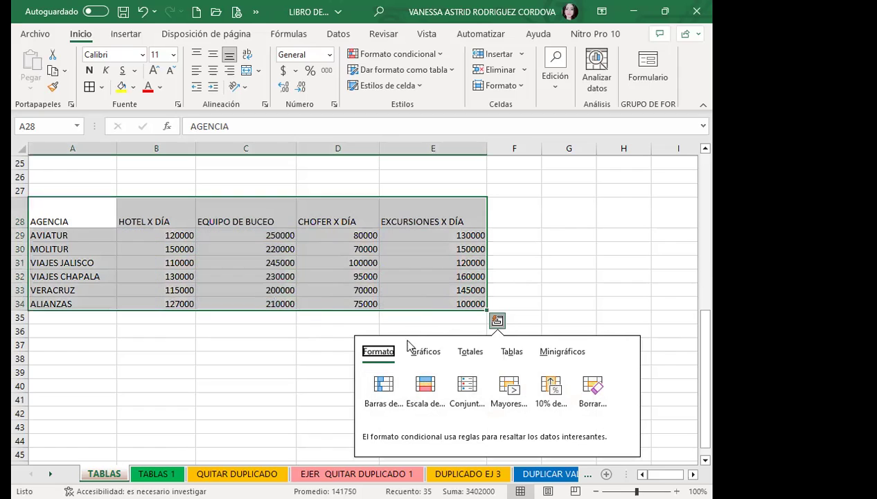
Step: Look over the chart suggestions, then preview Suma row totals (e.g. 580000) in column F
click(426, 353)
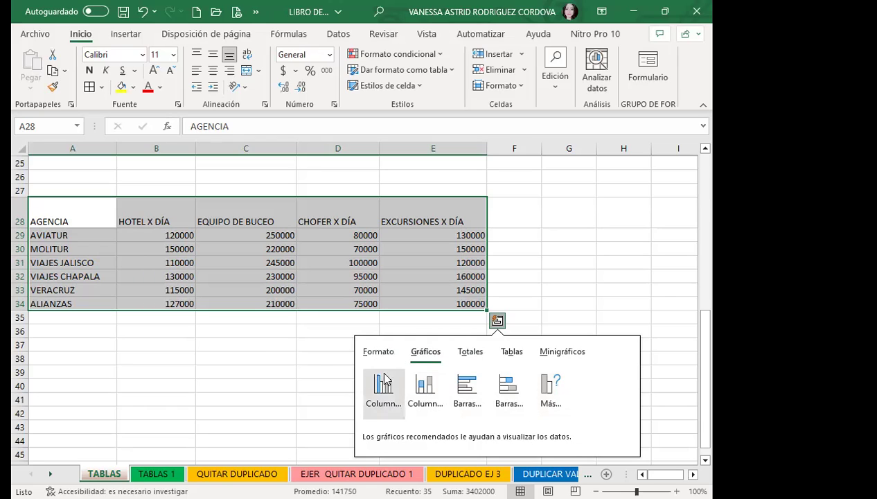
click(468, 352)
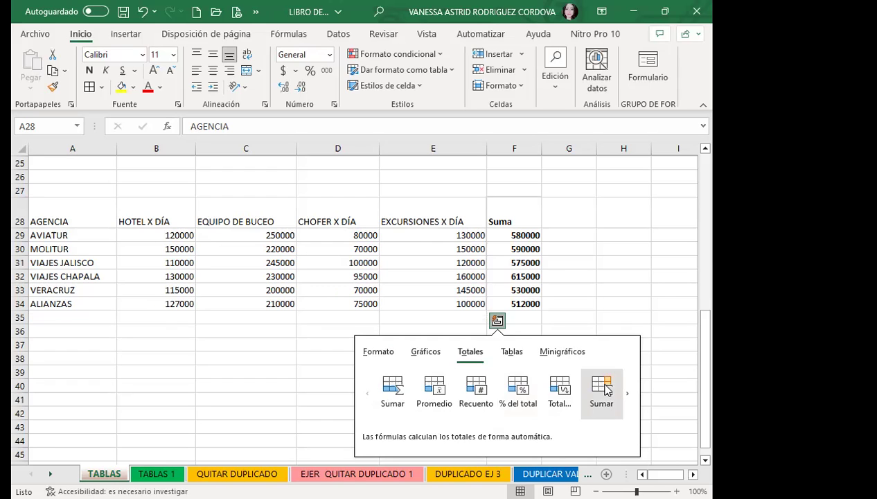
Step: Preview the A28:E34 agency data as a banded table with headers
click(512, 353)
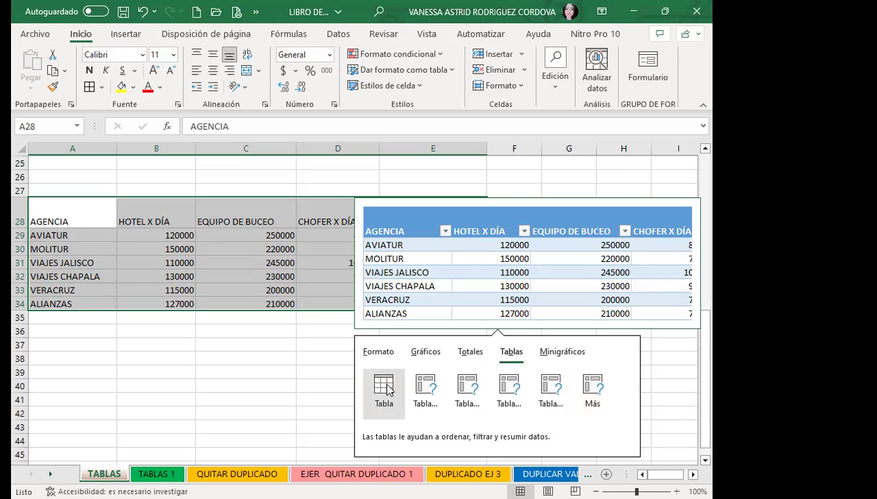
Step: Convert the agency cost range into a table and rename it EJERCICIO_4
click(385, 389)
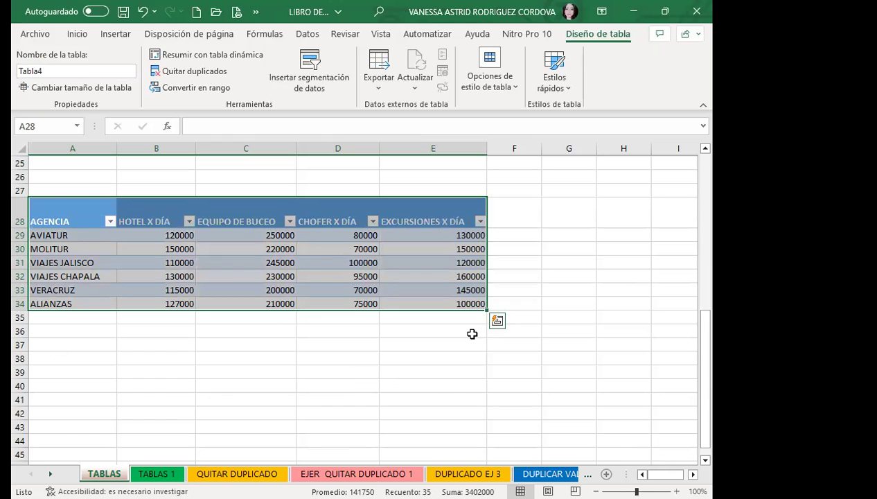
drag(308, 275, 333, 235)
click(323, 259)
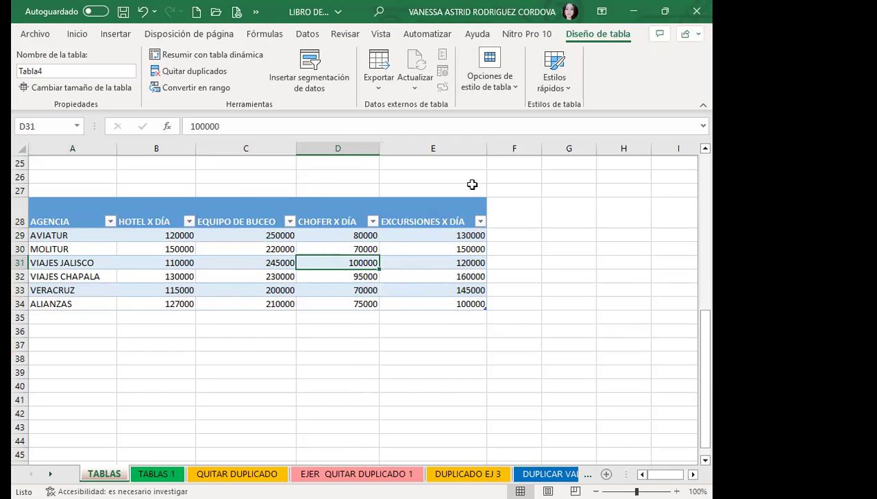
click(81, 70)
text(EJERCICIO_4)
click(138, 179)
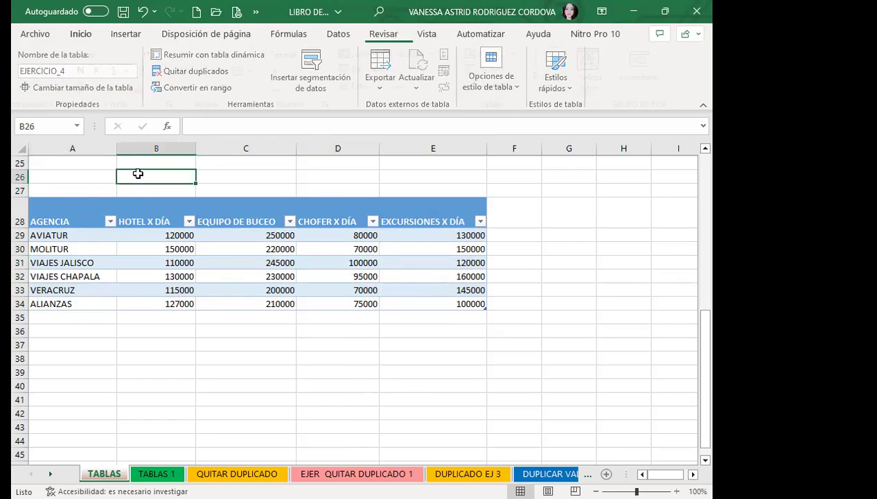
Step: Select cells in the EJERCICIO_4 table, such as B31, and scroll to review it
click(150, 209)
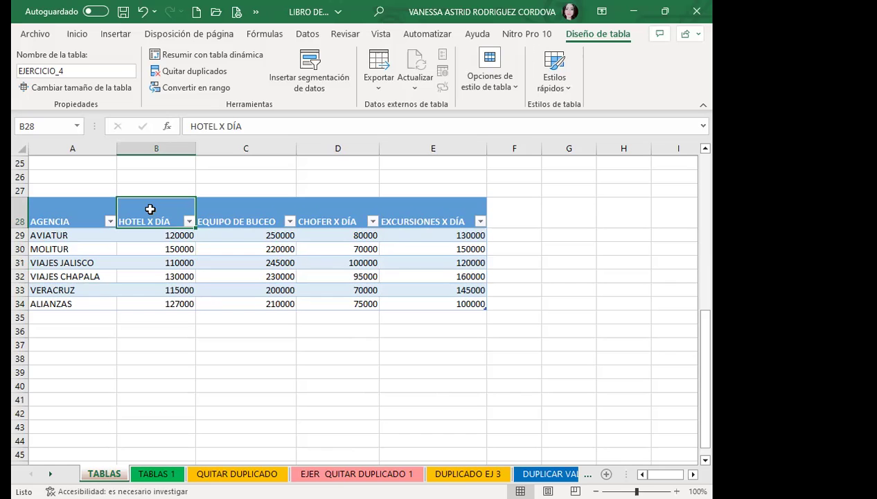
click(177, 264)
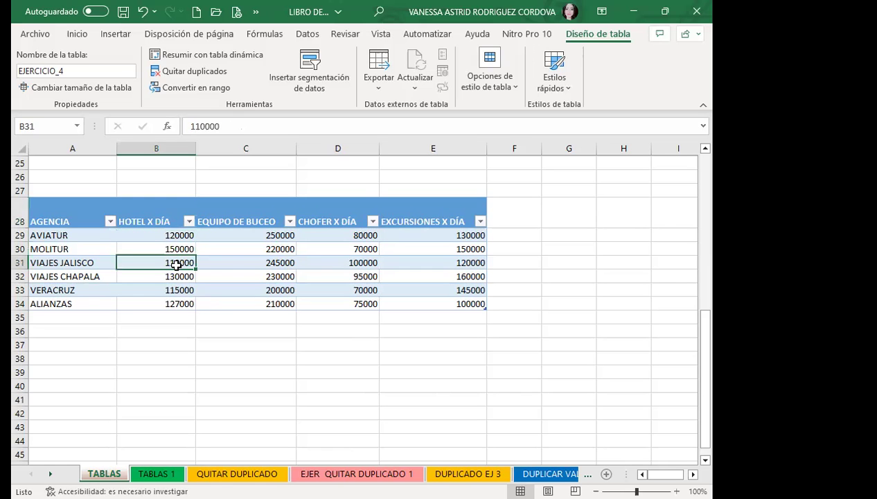
scroll(247, 276, down, 2)
scroll(309, 319, up, 1)
scroll(309, 322, up, 5)
scroll(310, 322, up, 4)
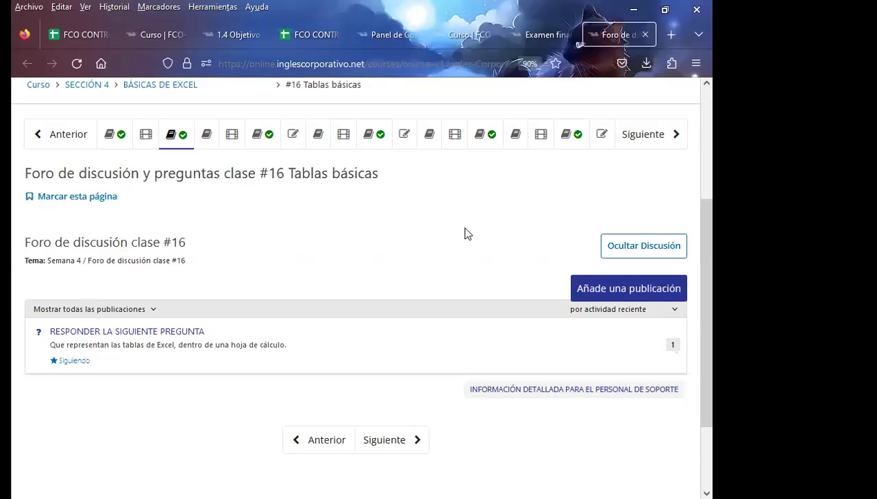
scroll(406, 248, down, 2)
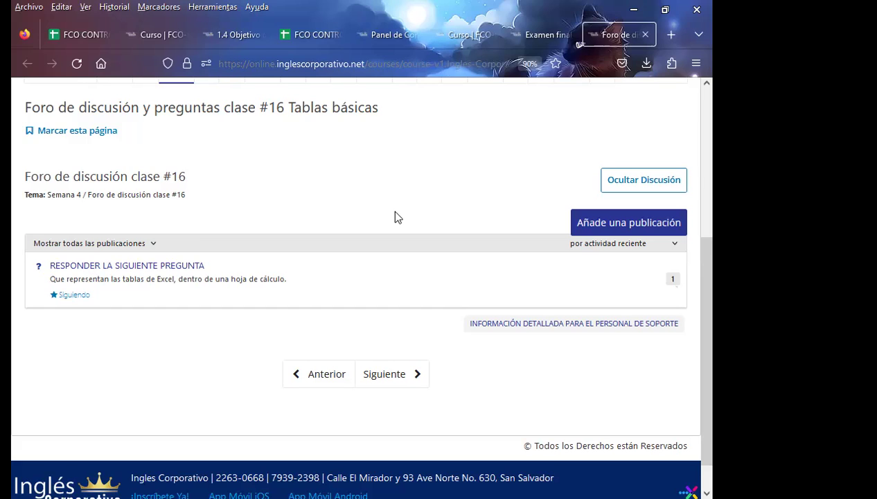
key(F5)
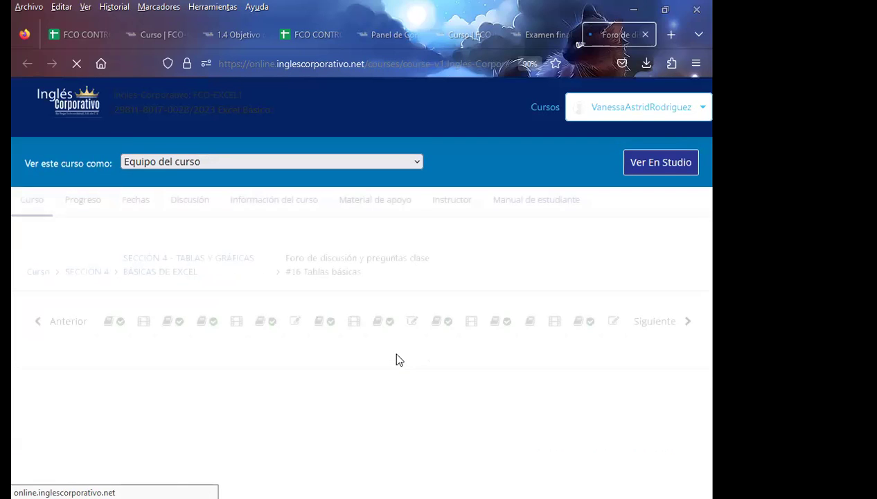
scroll(492, 343, down, 3)
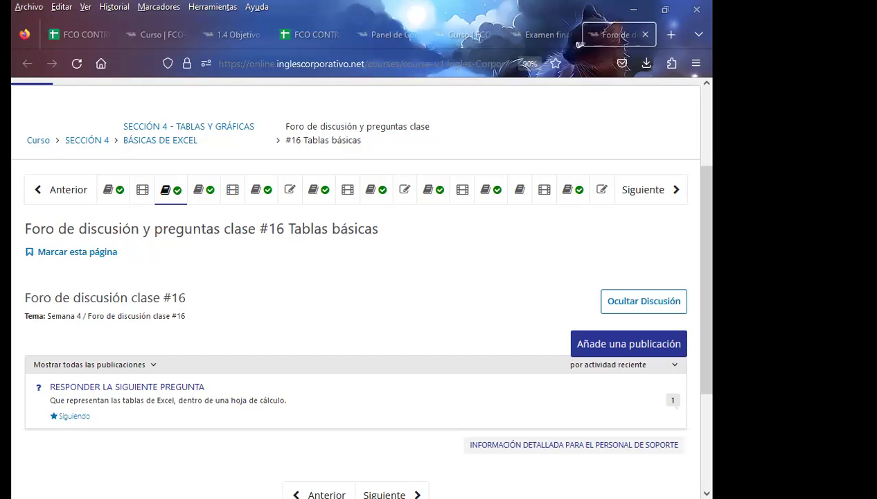
scroll(325, 352, down, 2)
click(301, 338)
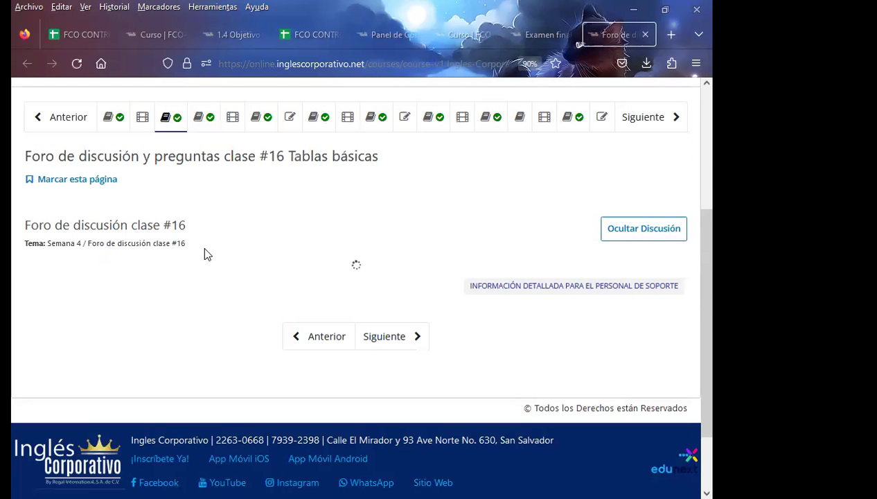
scroll(289, 281, down, 2)
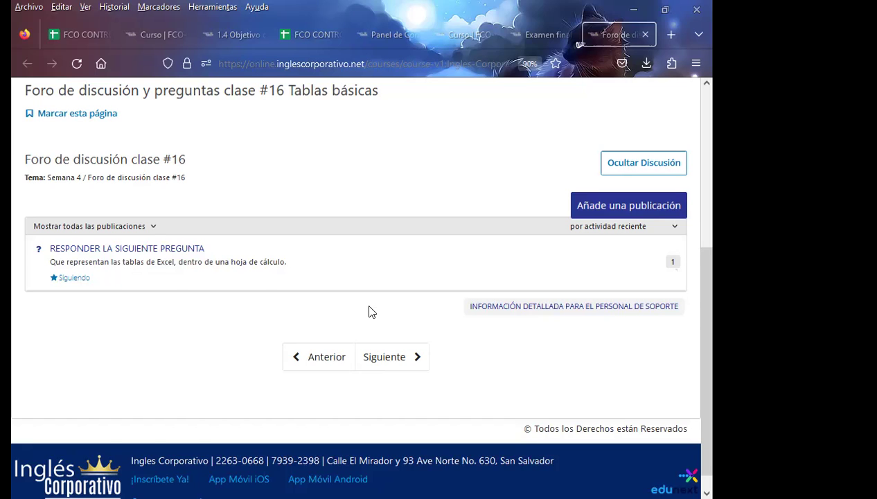
scroll(388, 305, up, 3)
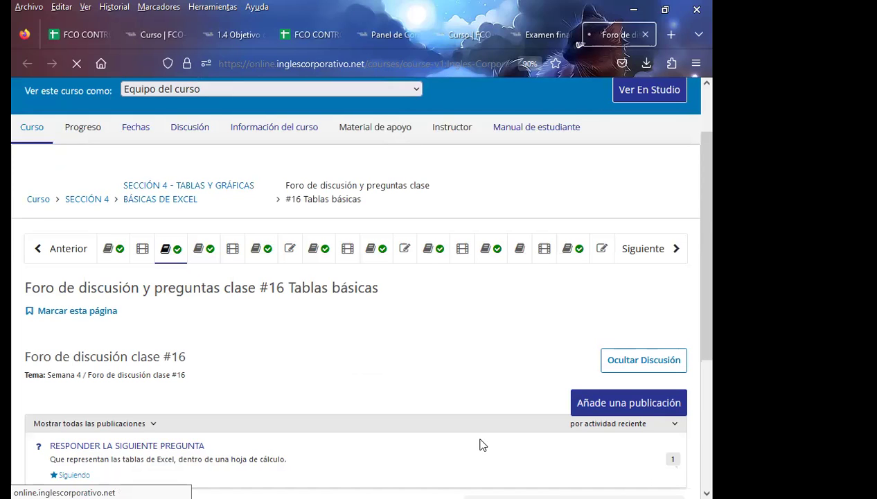
scroll(360, 349, down, 1)
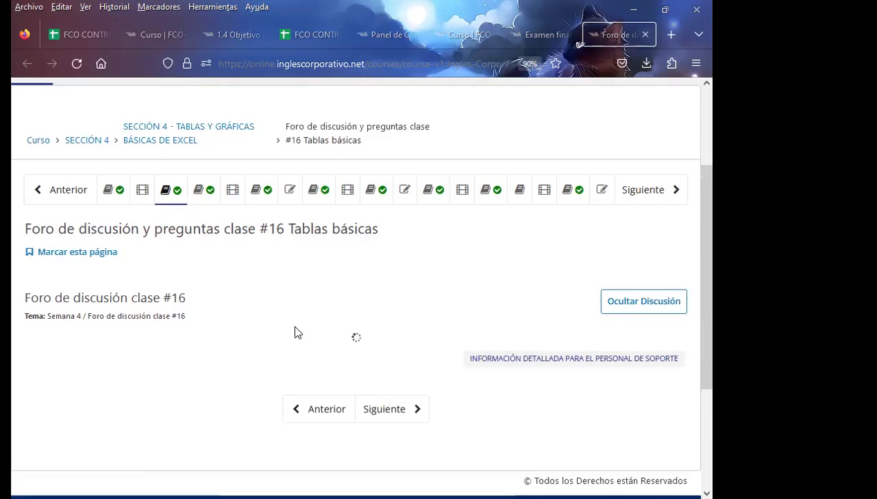
scroll(291, 315, down, 2)
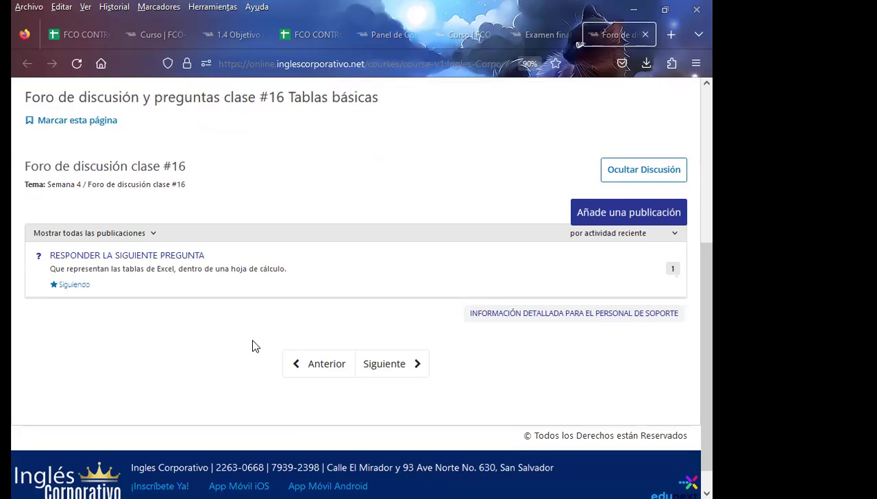
Step: Reload the class #16 Tablas básicas forum and scroll through the refreshed question posts
click(353, 61)
key(Return)
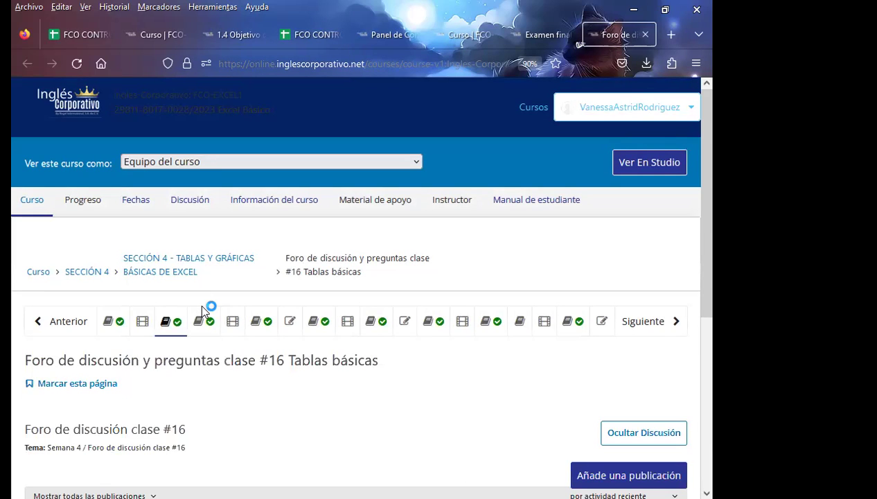
scroll(324, 301, down, 3)
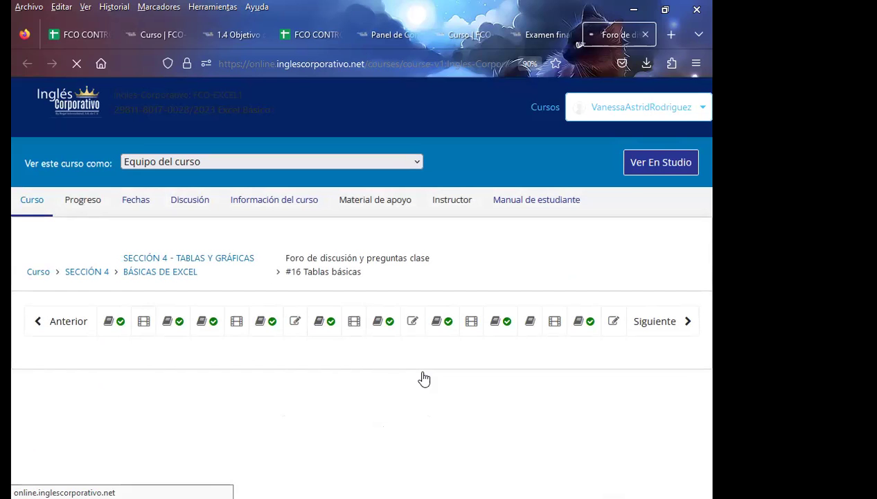
scroll(434, 377, down, 2)
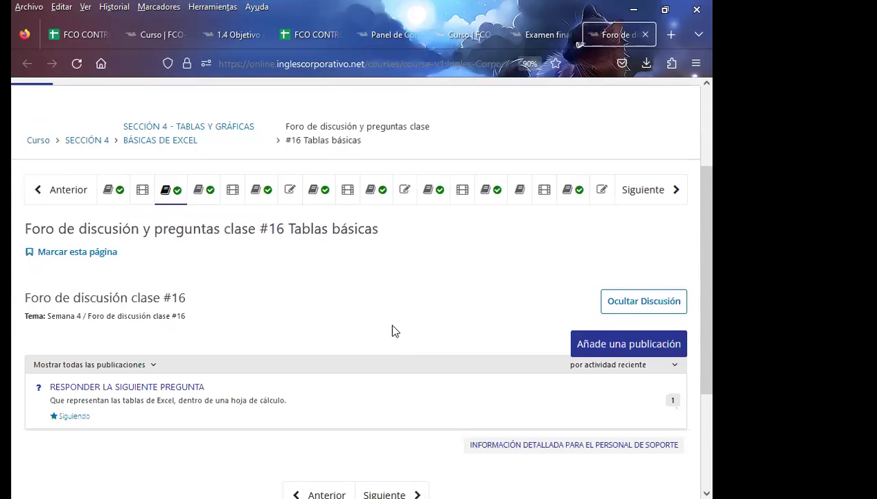
scroll(385, 298, down, 2)
scroll(363, 291, up, 3)
scroll(375, 318, up, 1)
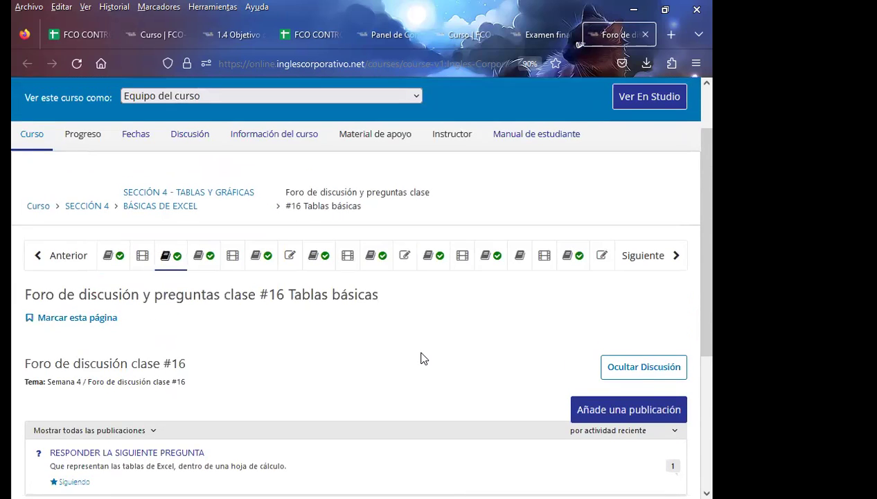